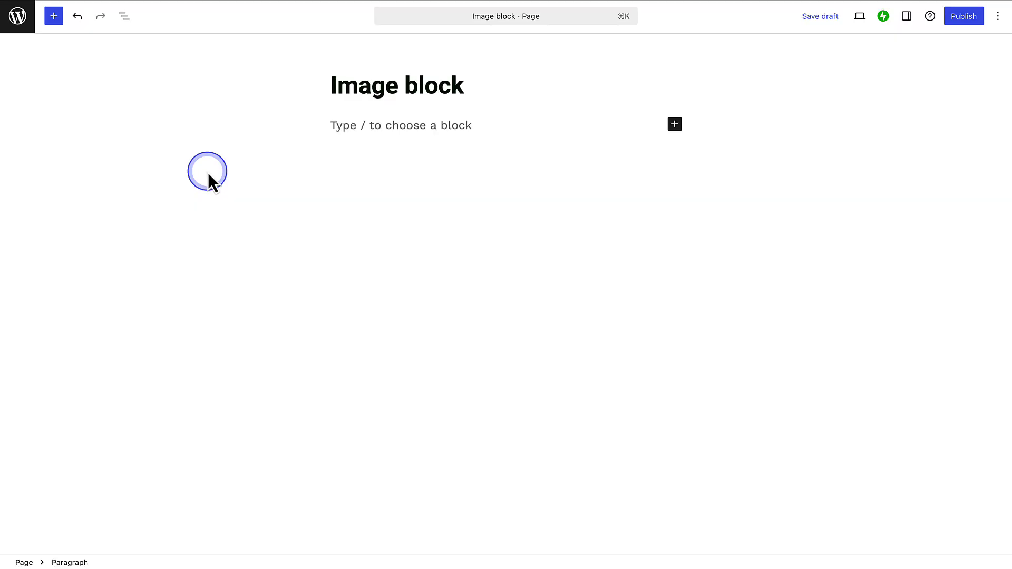
Step: Search the block inserter for "Image", look over the matching blocks, and close the inserter
{"action": "left_click", "coordinate": [53, 16]}
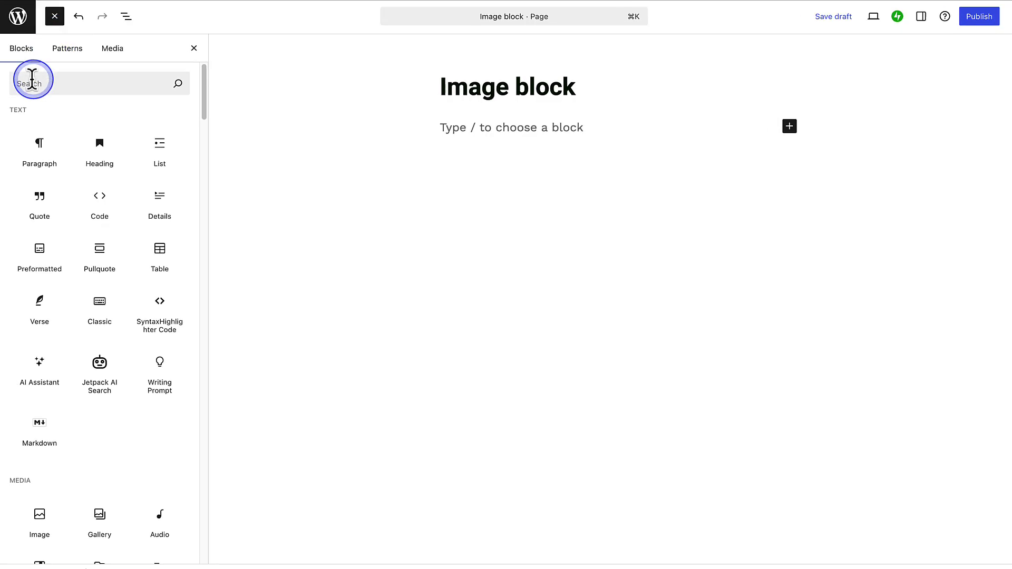
{"action": "left_click", "coordinate": [31, 79]}
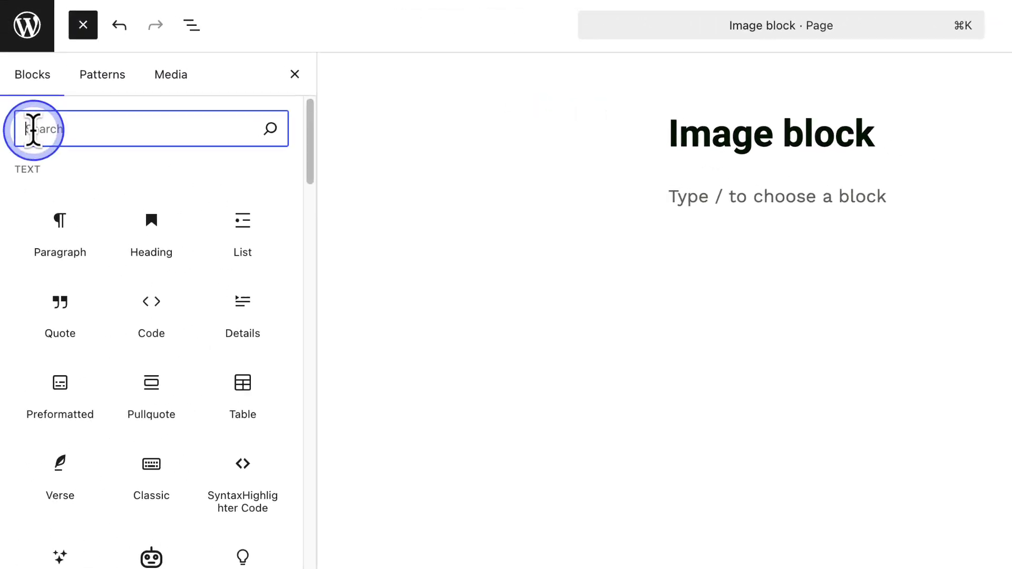
{"action": "type", "text": "Image"}
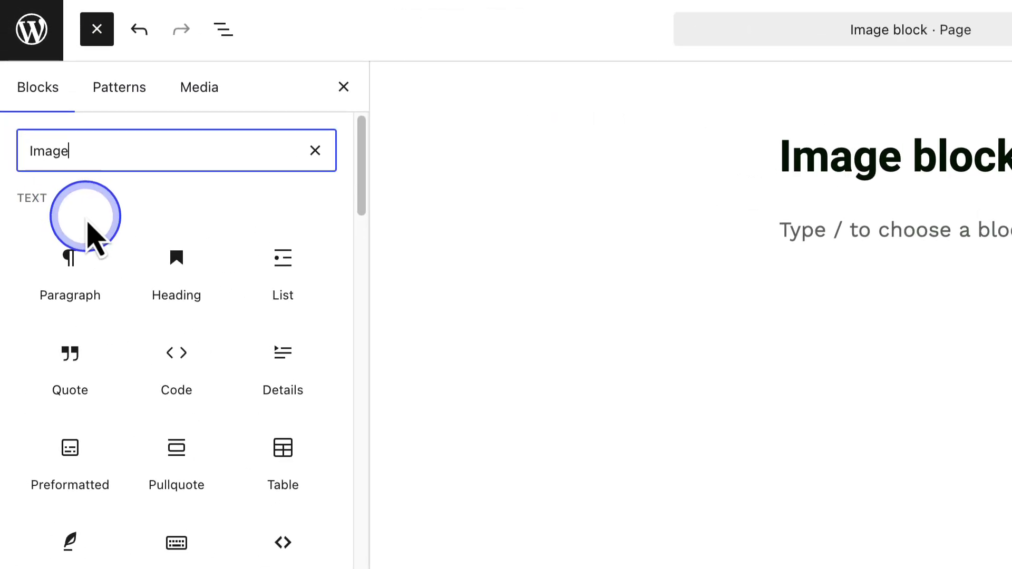
{"action": "mouse_move", "coordinate": [86, 226]}
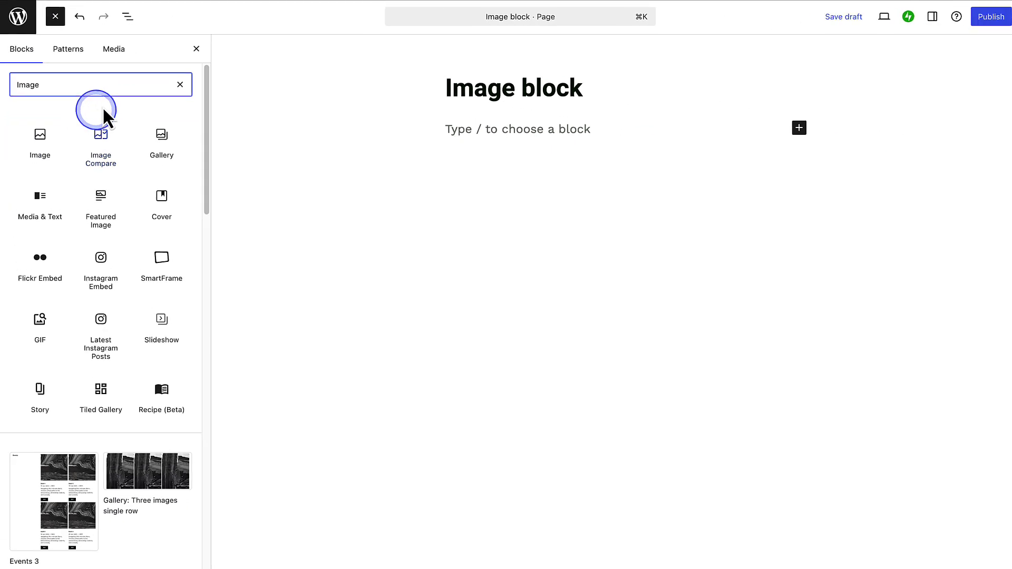
{"action": "left_click", "coordinate": [191, 49]}
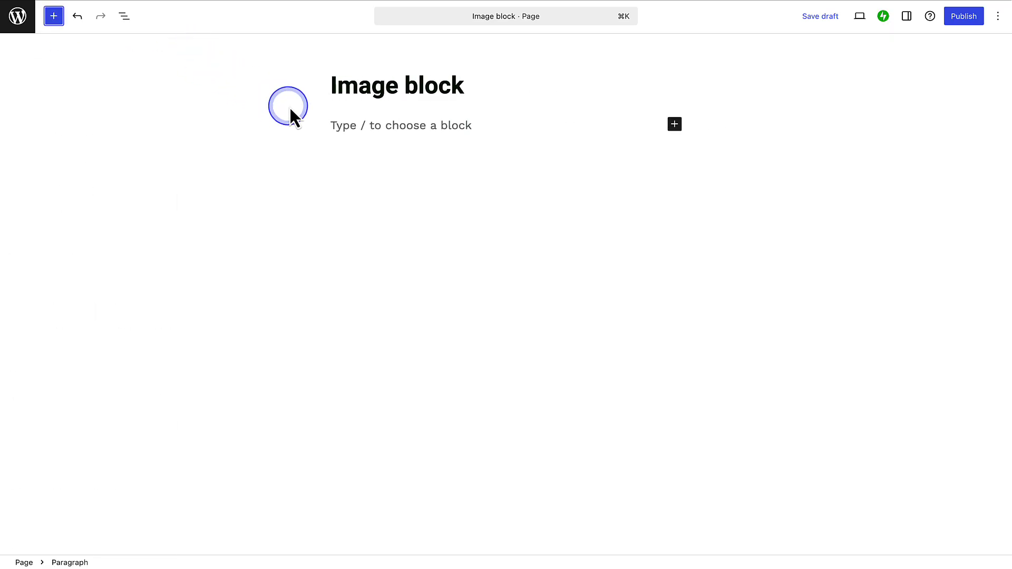
Step: Insert an Image block in the empty paragraph under the page title using the /image command
{"action": "left_click", "coordinate": [332, 125]}
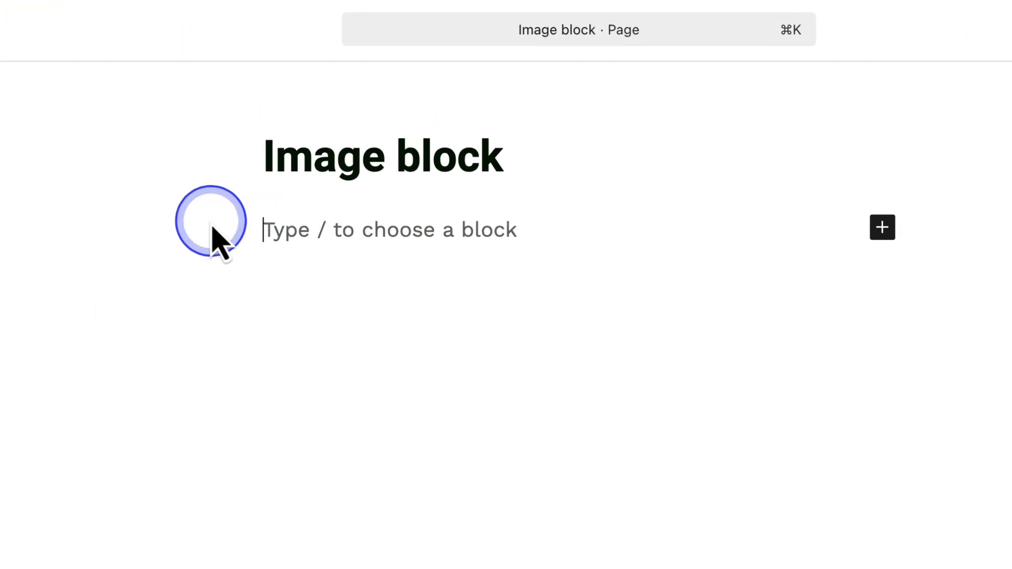
{"action": "type", "text": "/image"}
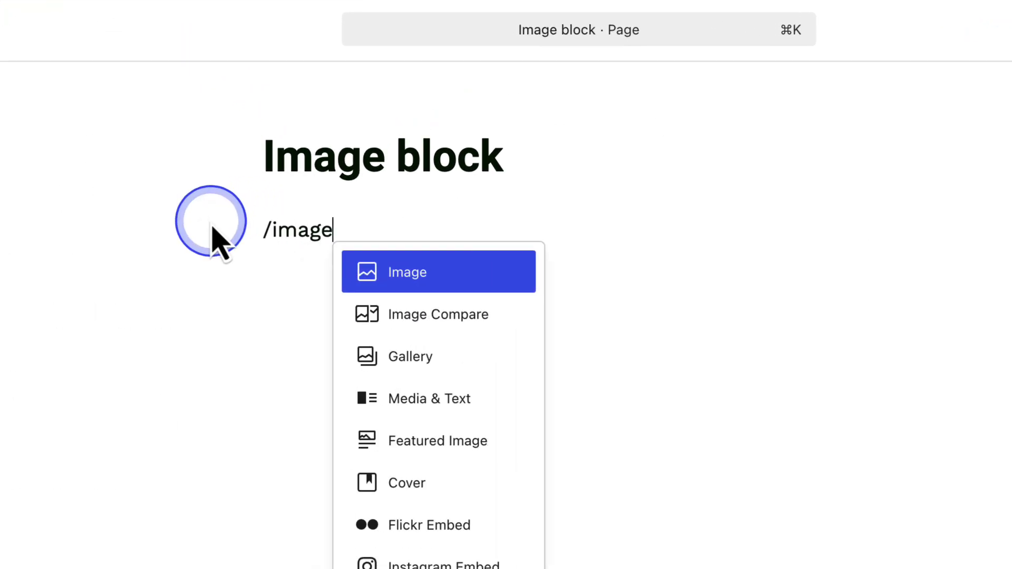
{"action": "left_click", "coordinate": [398, 274]}
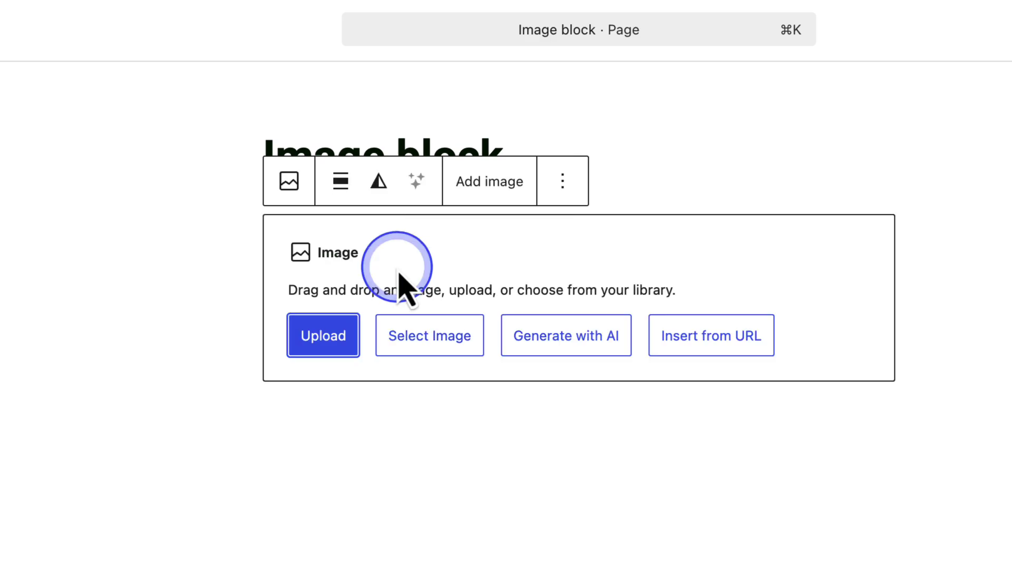
Step: Examine the Image block's upload and image source options, and close the source list without choosing anything
{"action": "left_click", "coordinate": [324, 340]}
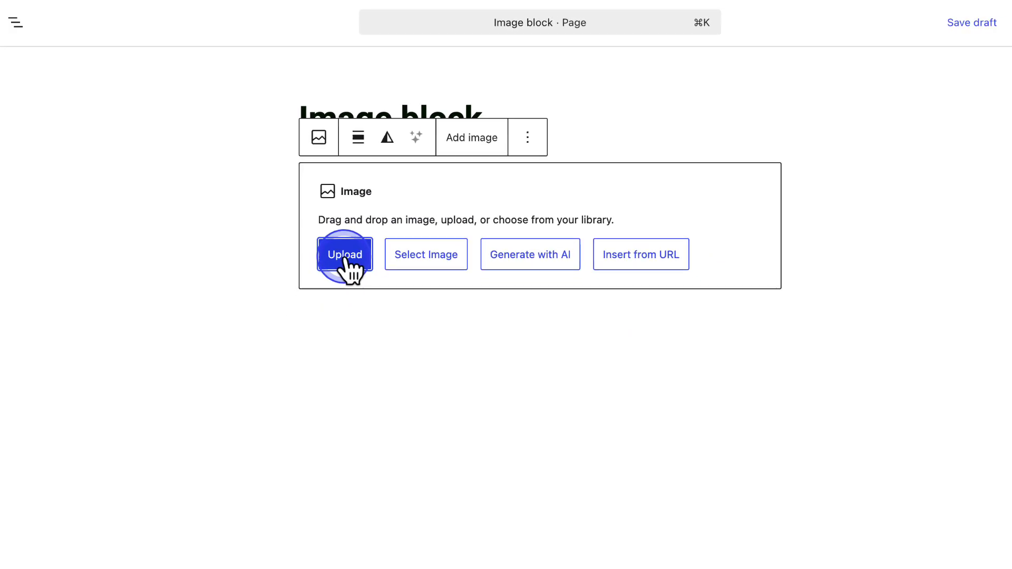
{"action": "left_click", "coordinate": [424, 257]}
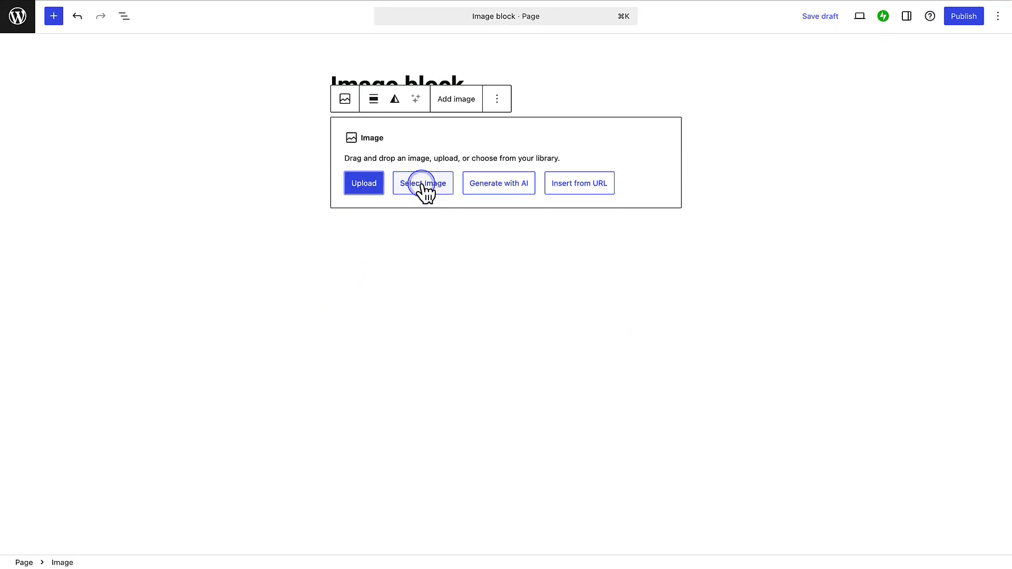
{"action": "left_click", "coordinate": [425, 219]}
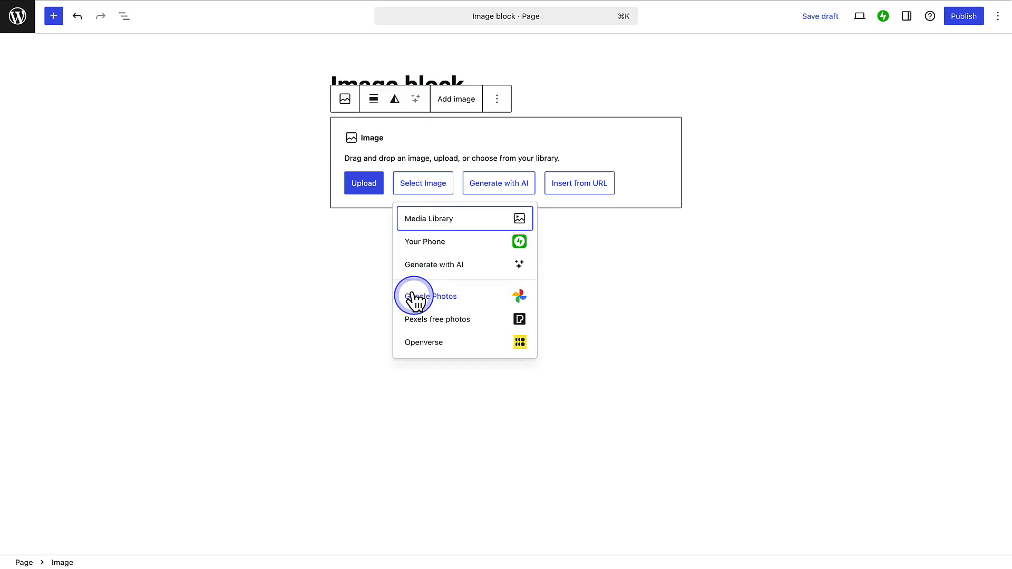
{"action": "left_click", "coordinate": [364, 207]}
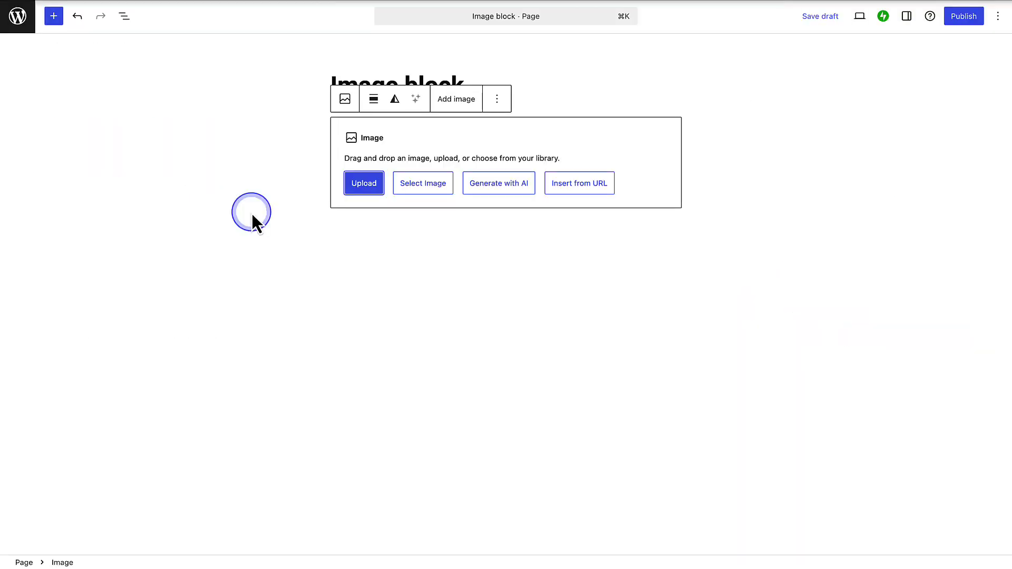
Step: Insert the snow-capped mountain and lake photo from the Media Library into the Image block
{"action": "left_click", "coordinate": [412, 189]}
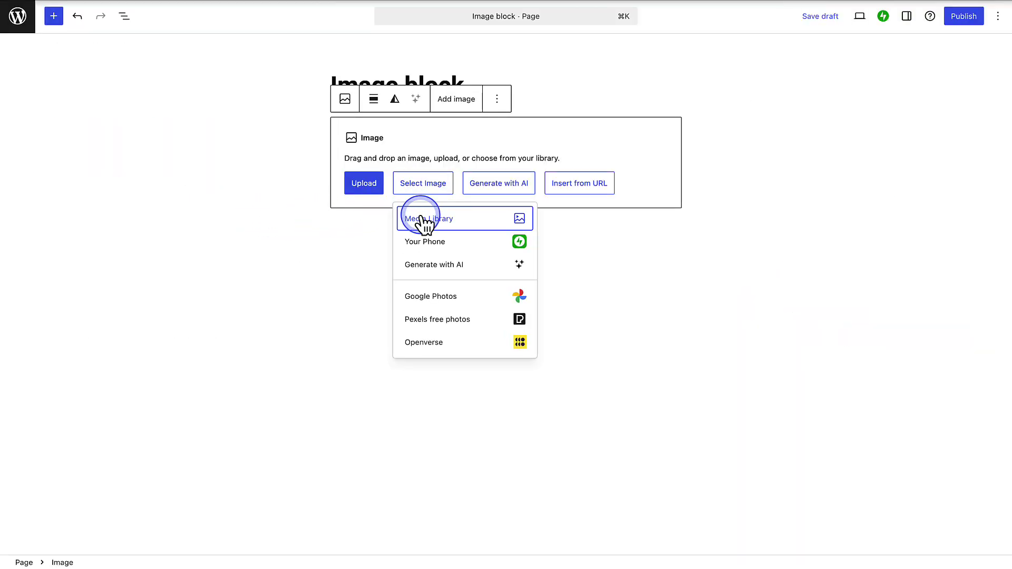
{"action": "left_click", "coordinate": [421, 222]}
{"action": "left_click", "coordinate": [66, 157]}
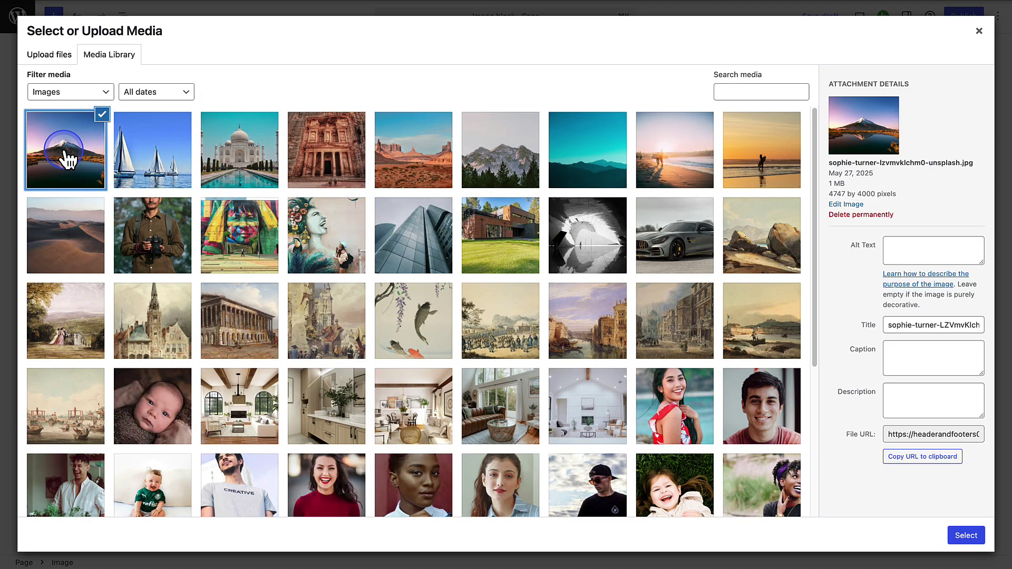
{"action": "left_click", "coordinate": [966, 536]}
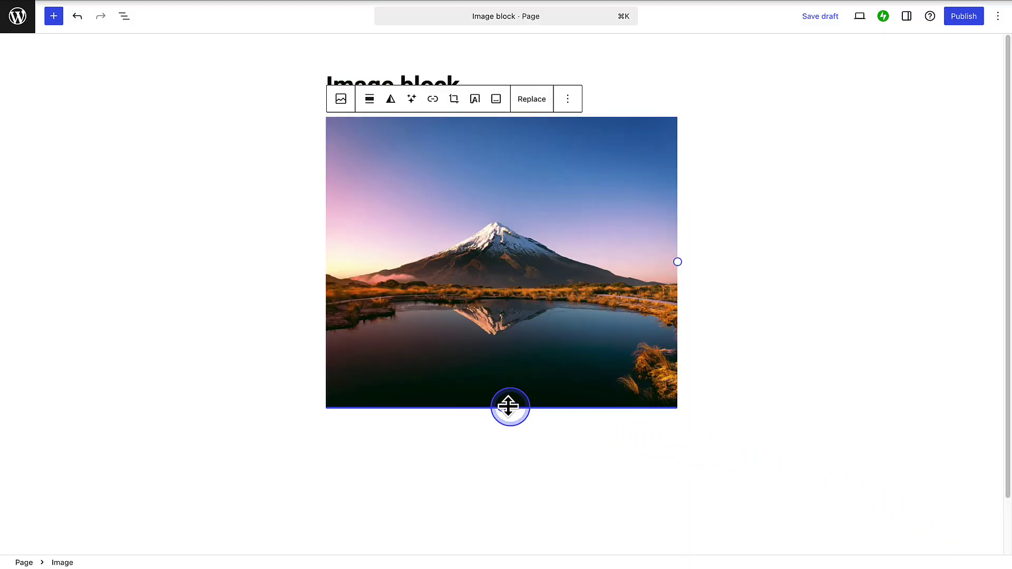
Step: Shrink the mountain image proportionally to about two-thirds of its inserted width
{"action": "left_click_drag", "start_coordinate": [502, 407], "coordinate": [463, 310]}
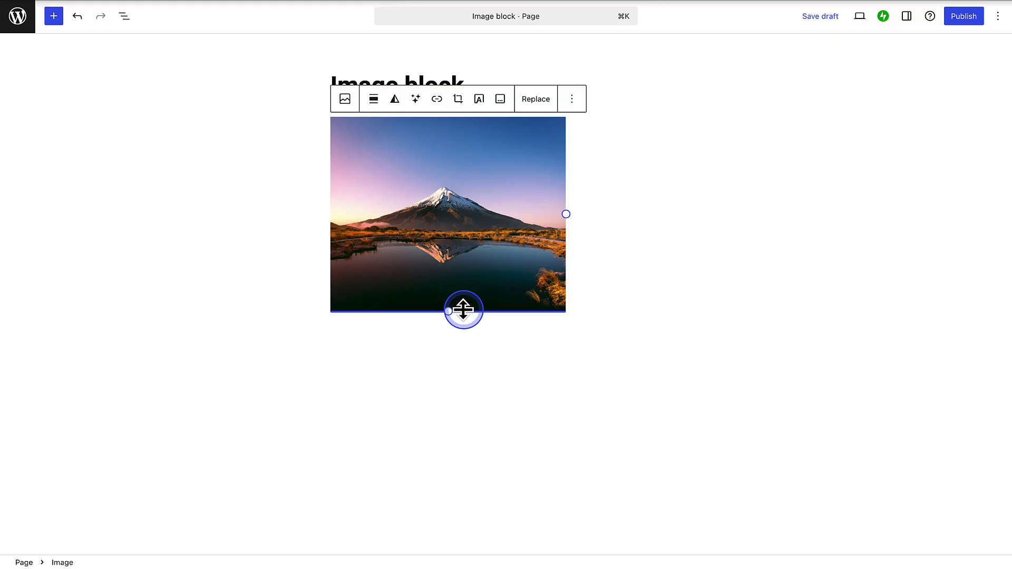
{"action": "left_click_drag", "start_coordinate": [463, 310], "coordinate": [464, 310]}
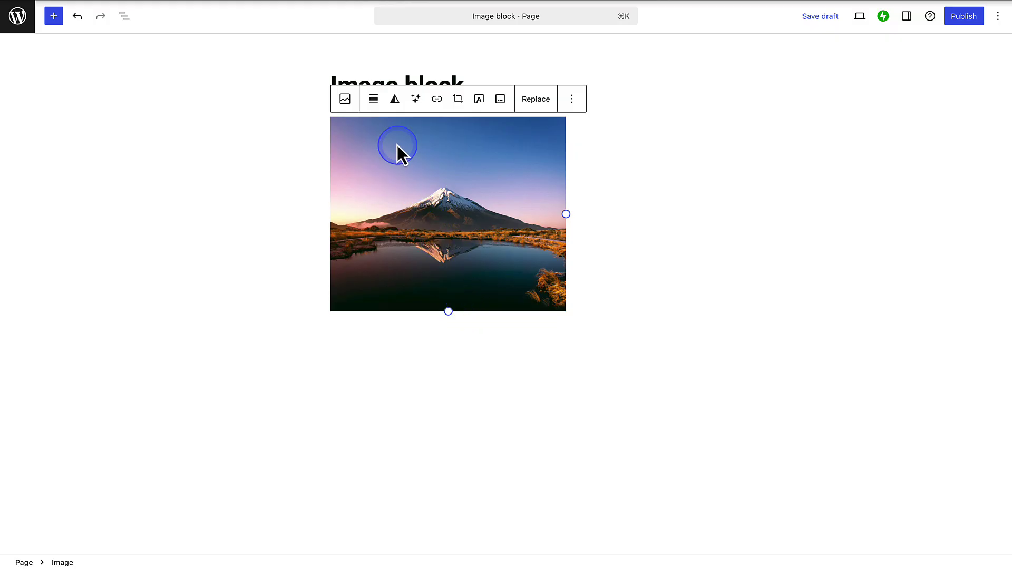
Step: Try the Wide width and Full width alignments on the mountain image, and set its alignment to None
{"action": "left_click", "coordinate": [373, 100]}
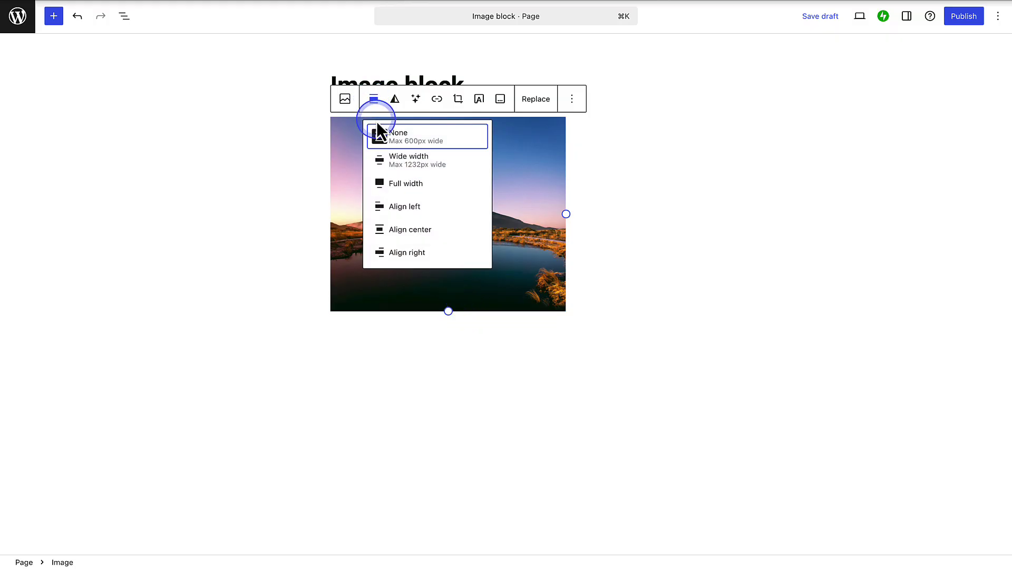
{"action": "left_click", "coordinate": [384, 160]}
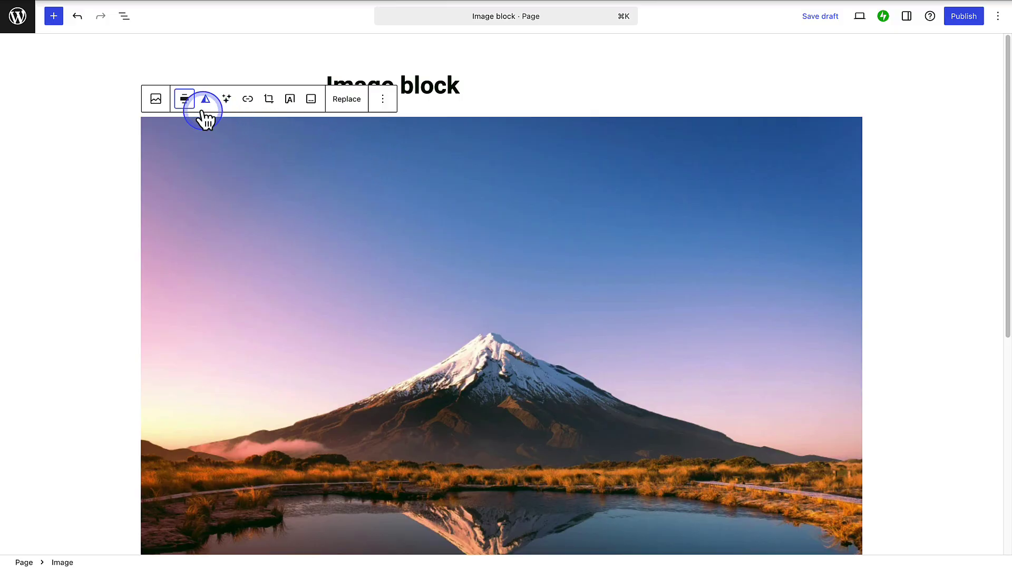
{"action": "left_click", "coordinate": [186, 100]}
{"action": "left_click", "coordinate": [210, 182]}
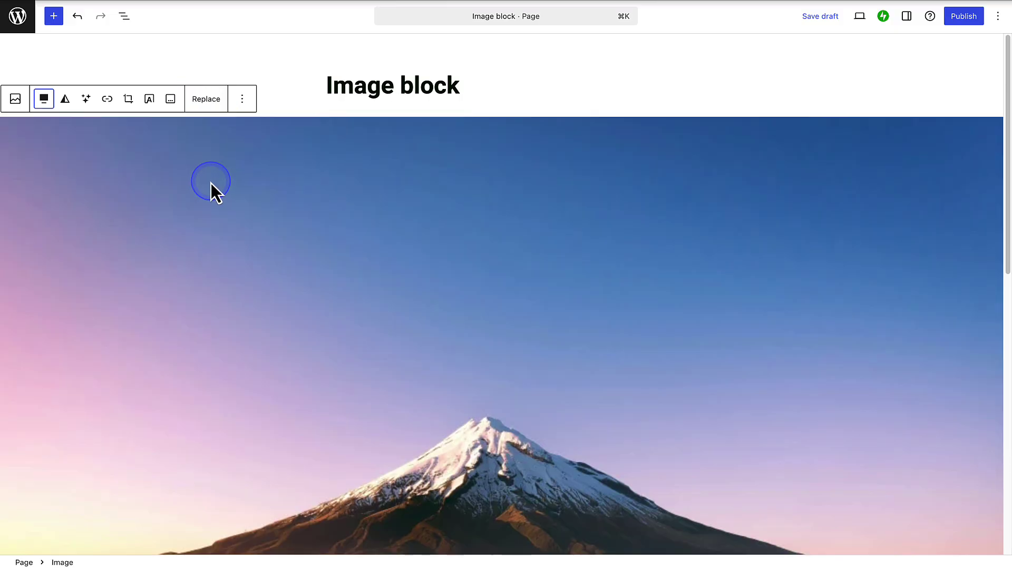
{"action": "left_click", "coordinate": [44, 100]}
{"action": "left_click", "coordinate": [64, 136]}
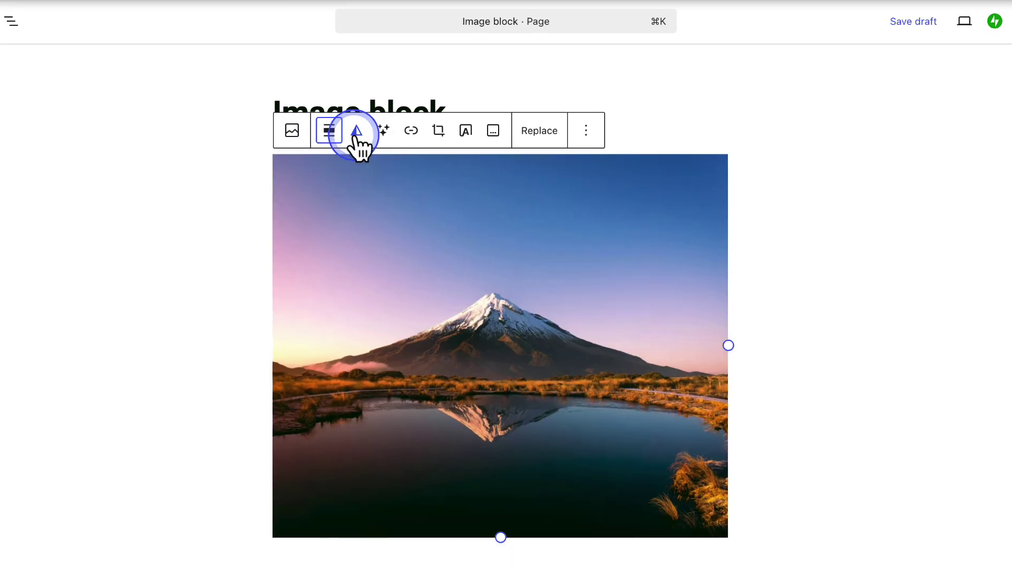
Step: Apply the purple and yellow duotone filter to the mountain image and deselect the block
{"action": "left_click", "coordinate": [357, 132]}
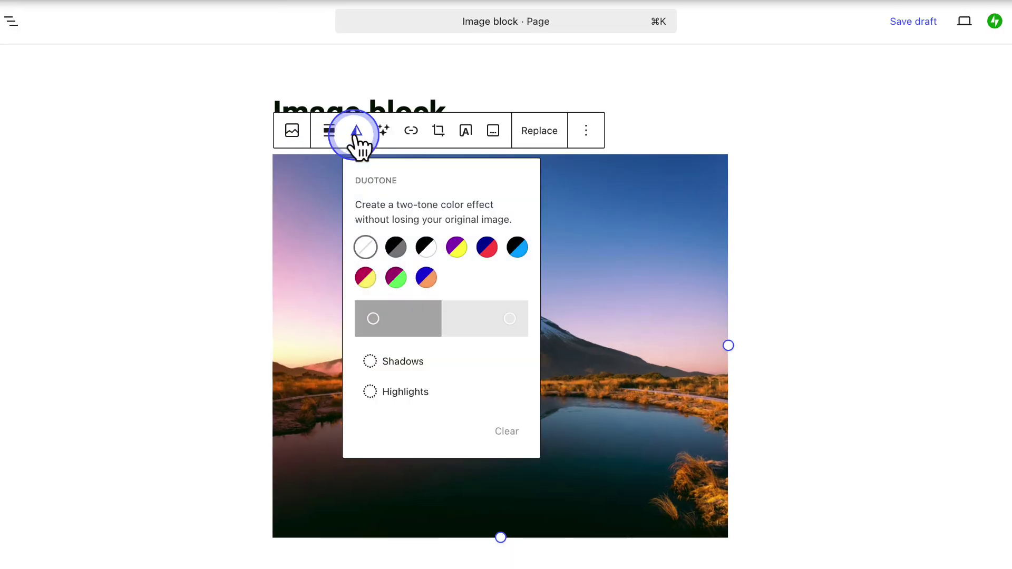
{"action": "left_click", "coordinate": [457, 249]}
{"action": "left_click", "coordinate": [231, 287]}
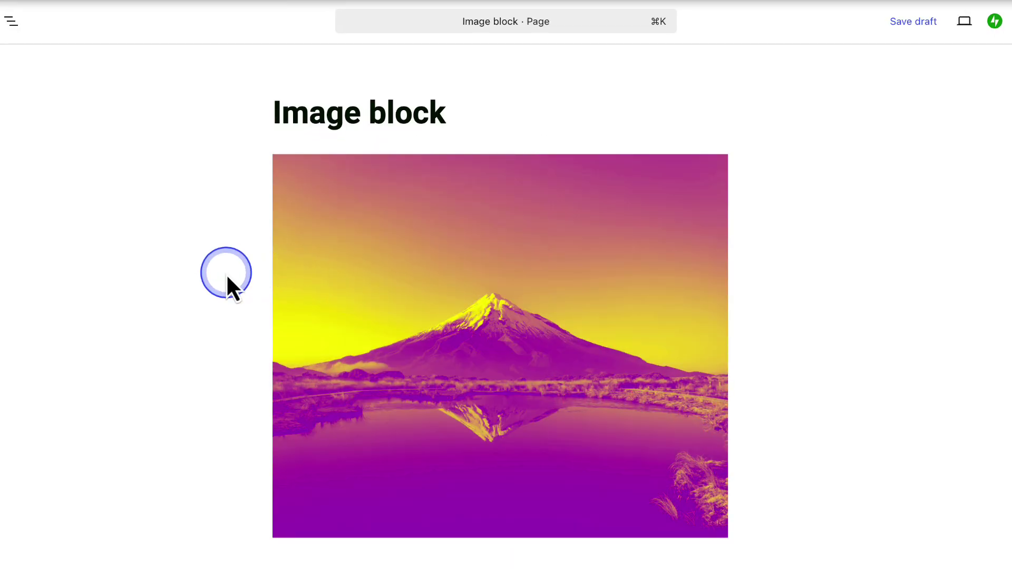
Step: Clear the duotone filter from the mountain image and close the filter settings
{"action": "left_click", "coordinate": [315, 220]}
{"action": "left_click", "coordinate": [357, 138]}
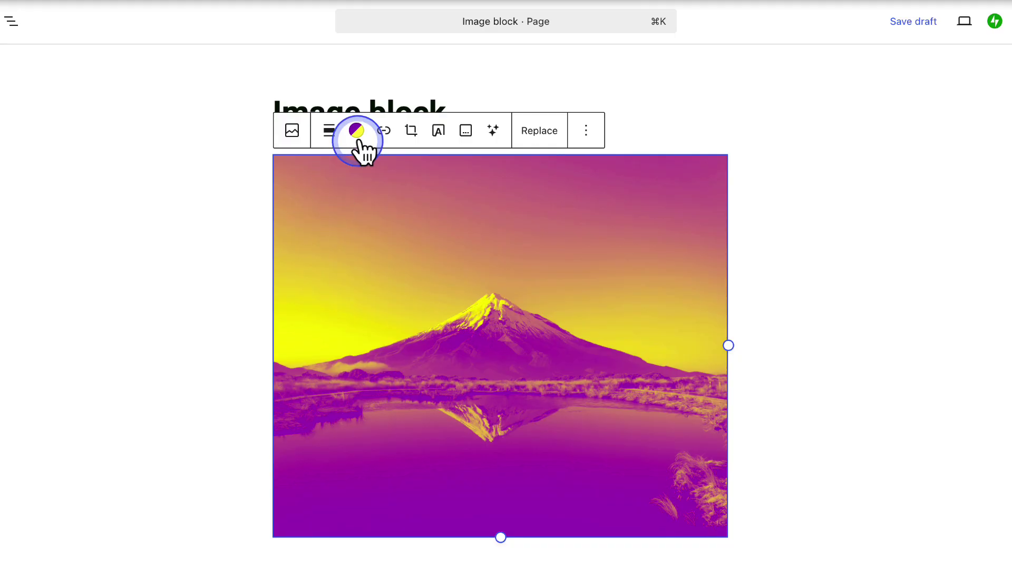
{"action": "left_click", "coordinate": [506, 433]}
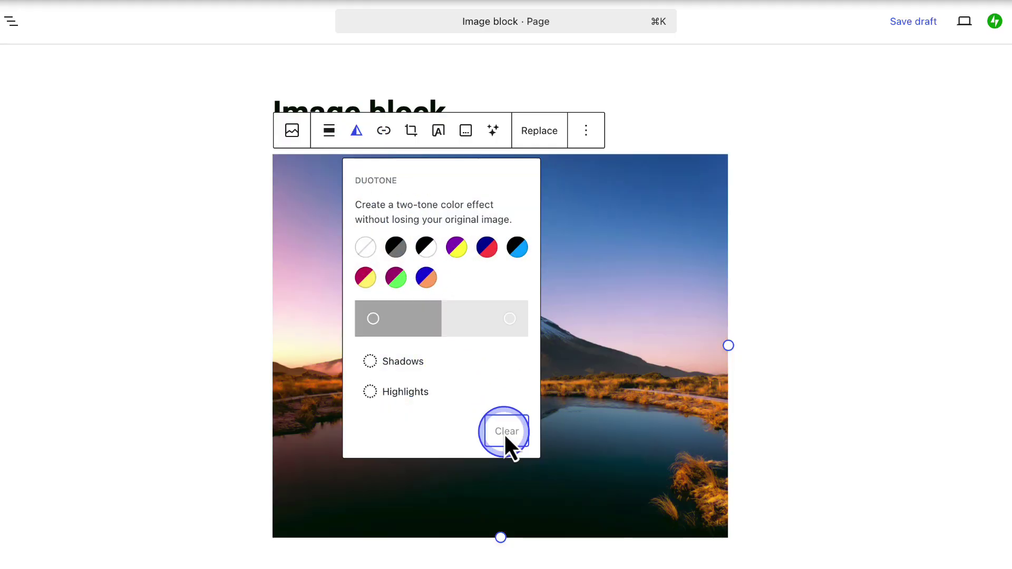
{"action": "left_click", "coordinate": [330, 236]}
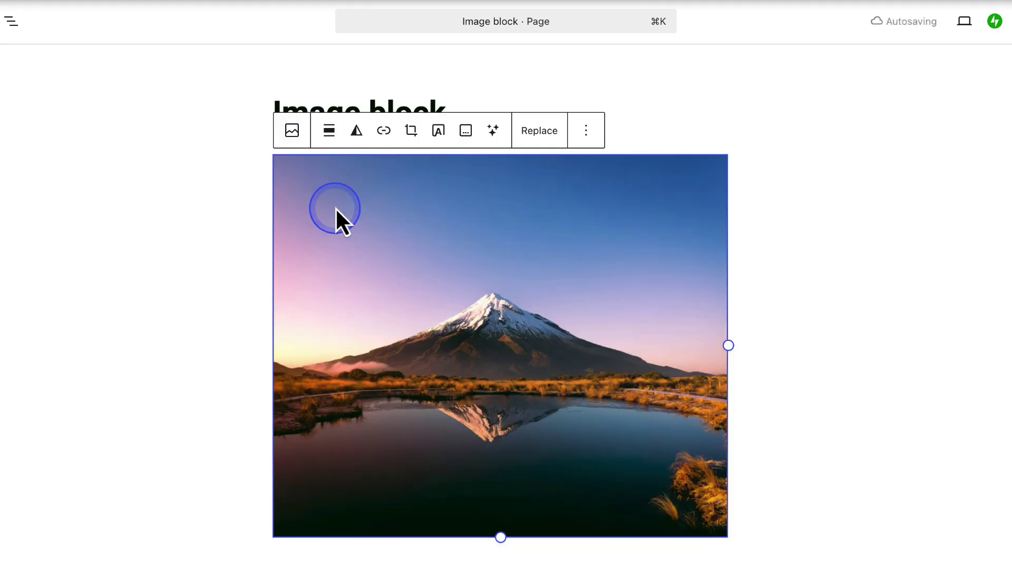
Step: View the image's link options, and preview a Square - 1:1 crop without applying it
{"action": "left_click", "coordinate": [384, 133]}
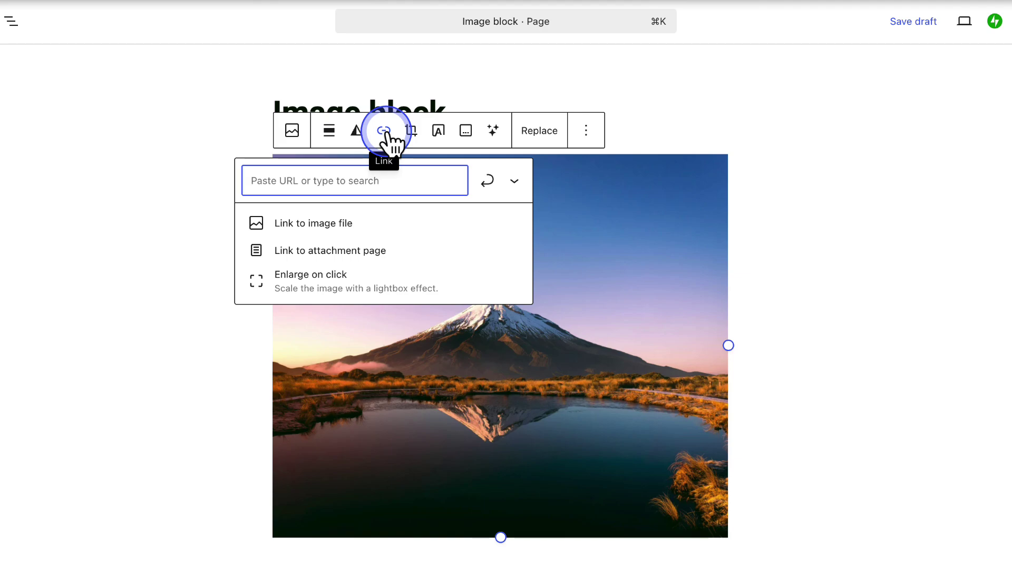
{"action": "left_click", "coordinate": [411, 134]}
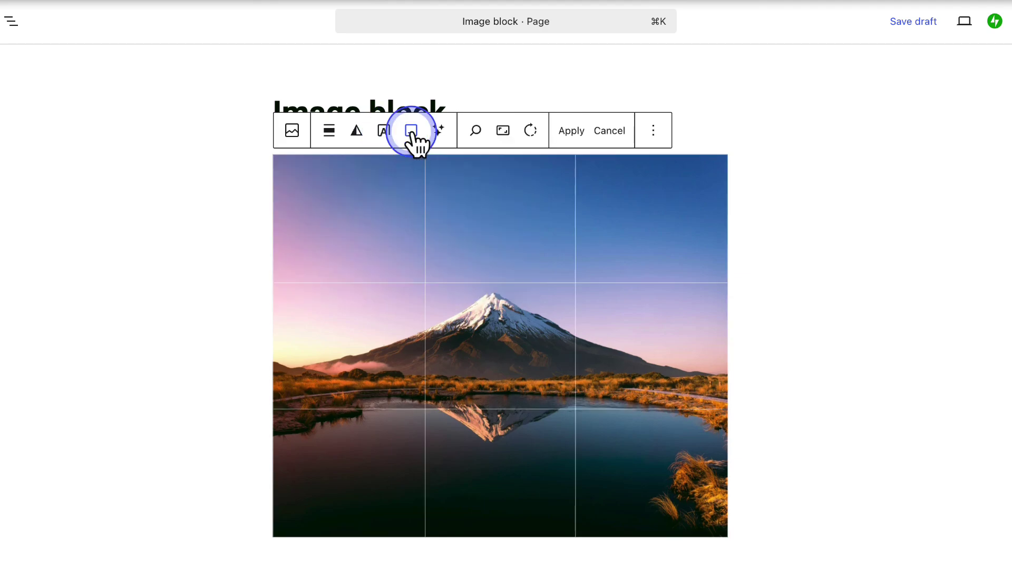
{"action": "left_click", "coordinate": [503, 131]}
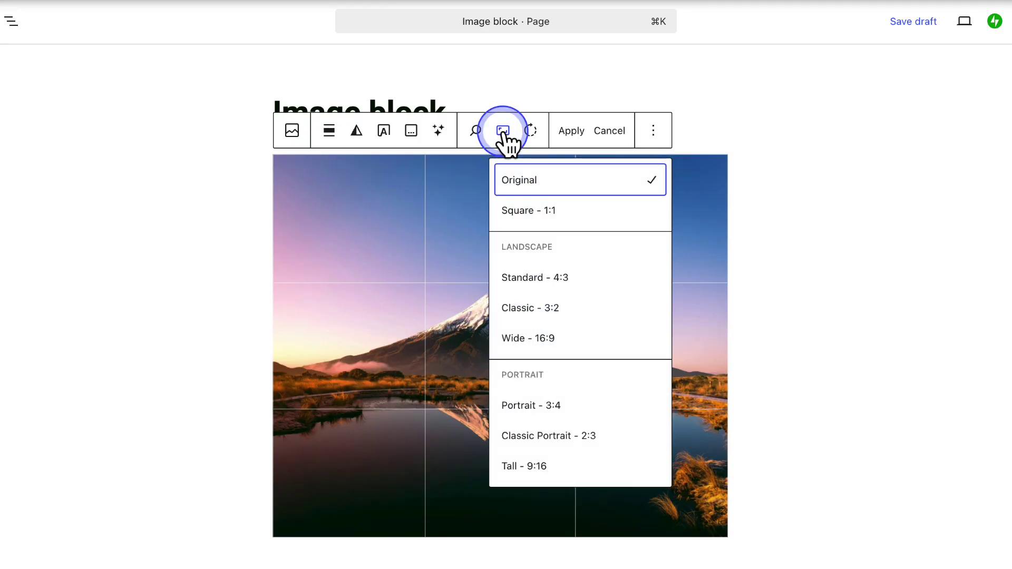
{"action": "left_click", "coordinate": [519, 211]}
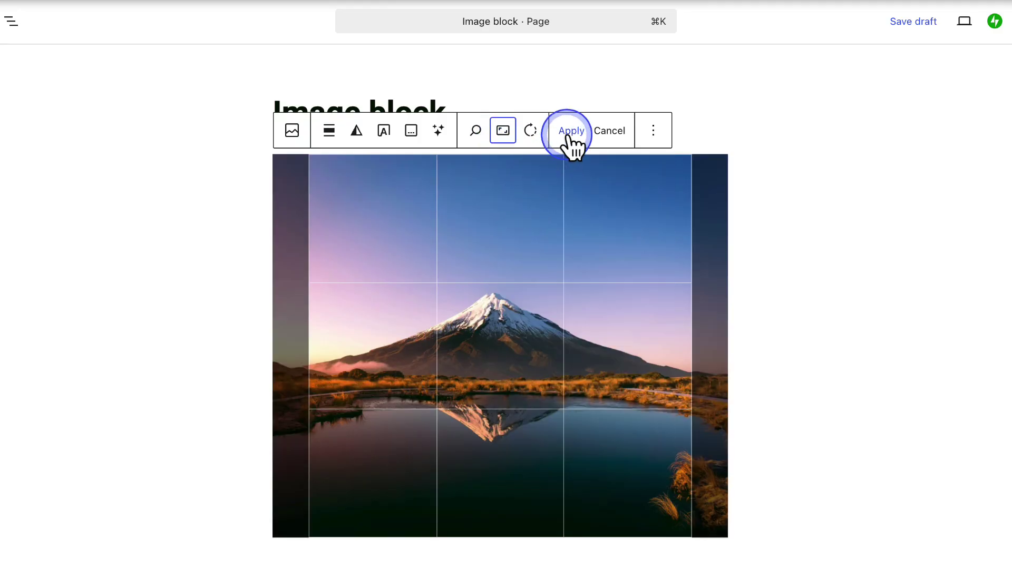
{"action": "left_click", "coordinate": [603, 132]}
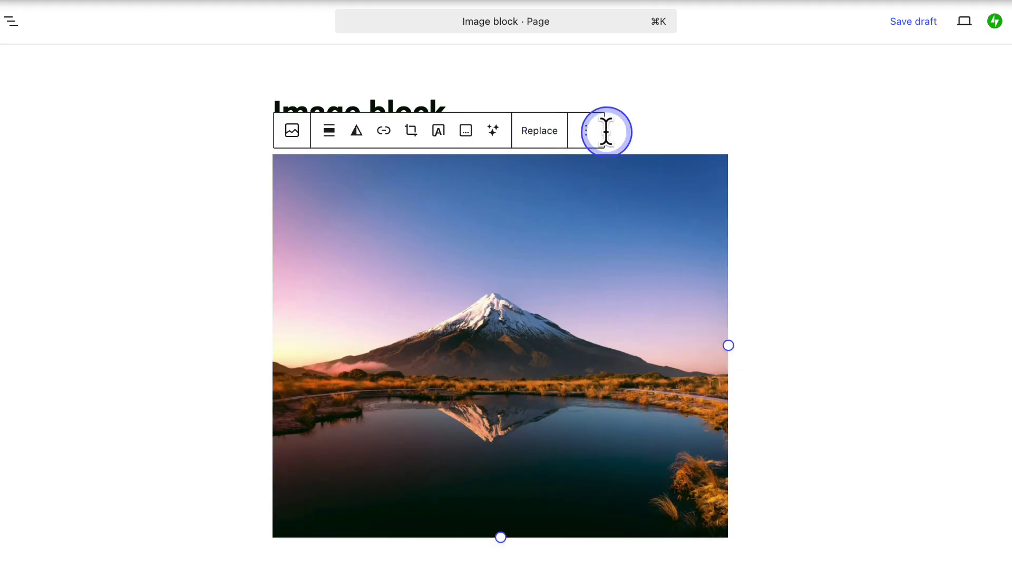
Step: Try adding text over the mountain image, which converts it to a Cover block, and undo the conversion
{"action": "left_click", "coordinate": [438, 132]}
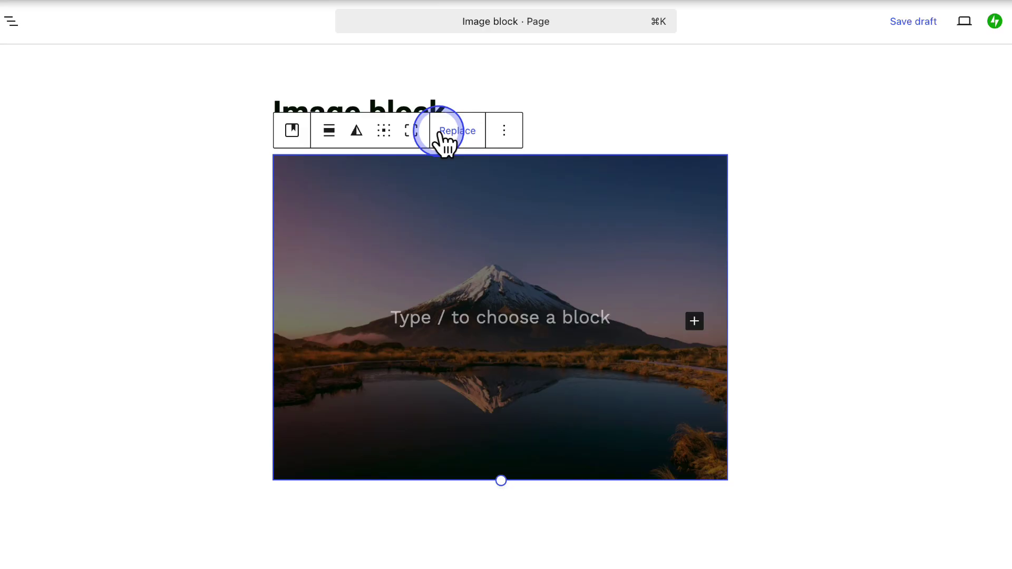
{"action": "left_click", "coordinate": [78, 16]}
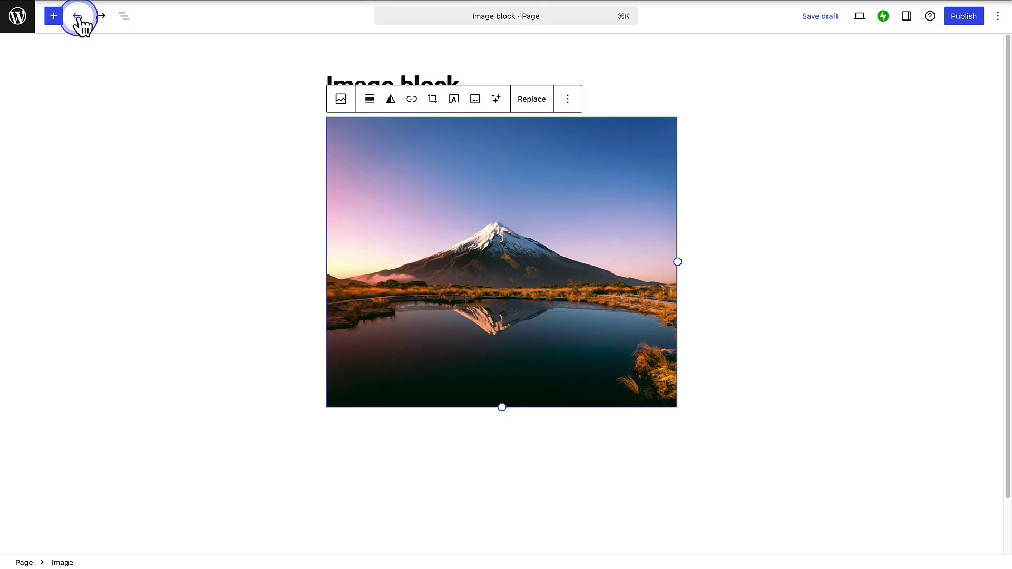
Step: Add the caption "Taranaki Mountain" below the mountain image
{"action": "left_click", "coordinate": [476, 102]}
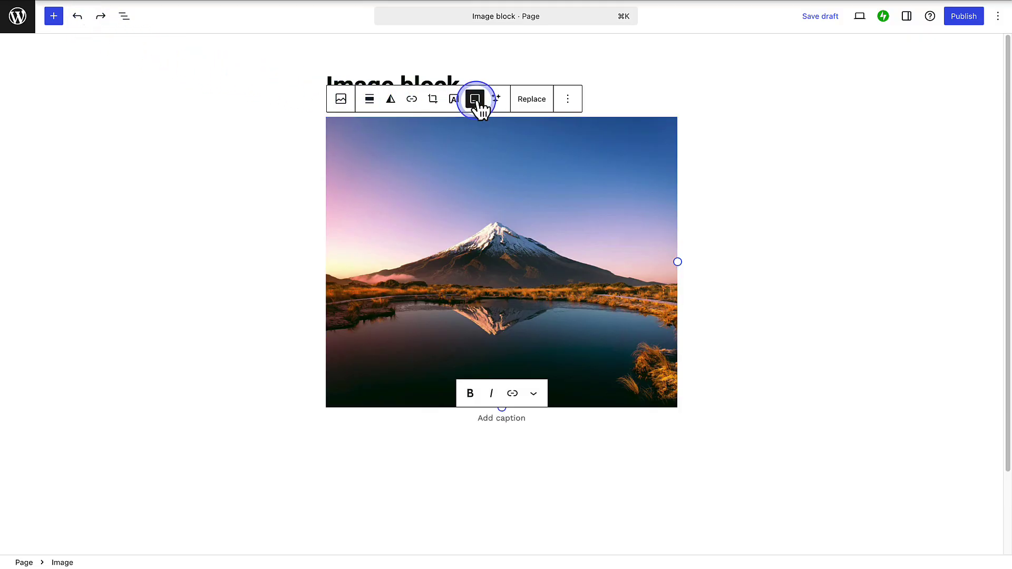
{"action": "type", "text": "Taranaki Mountain"}
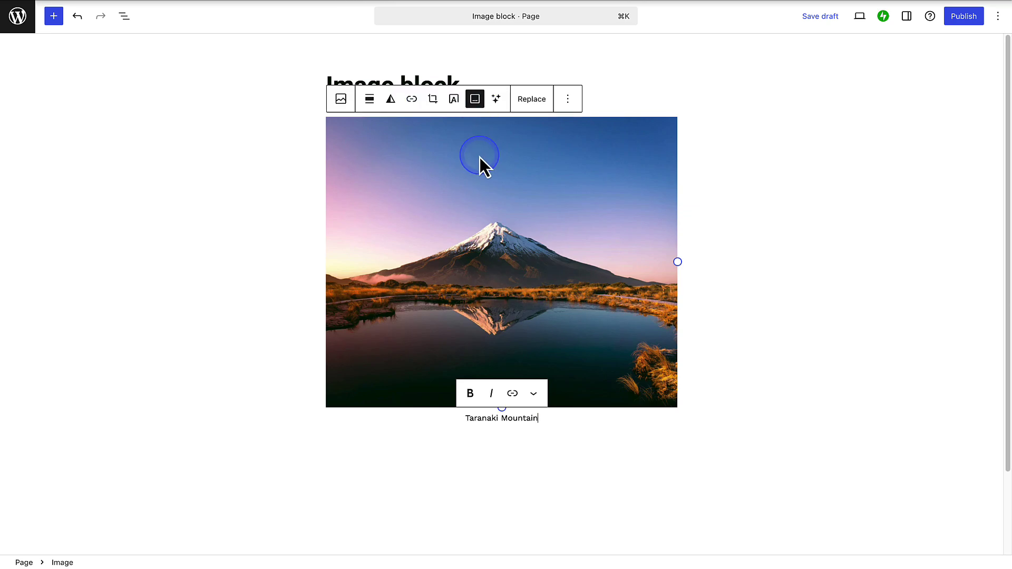
Step: Remove the mountain image's caption, generate alternative text for it with AI, and close the block settings
{"action": "left_click", "coordinate": [477, 101]}
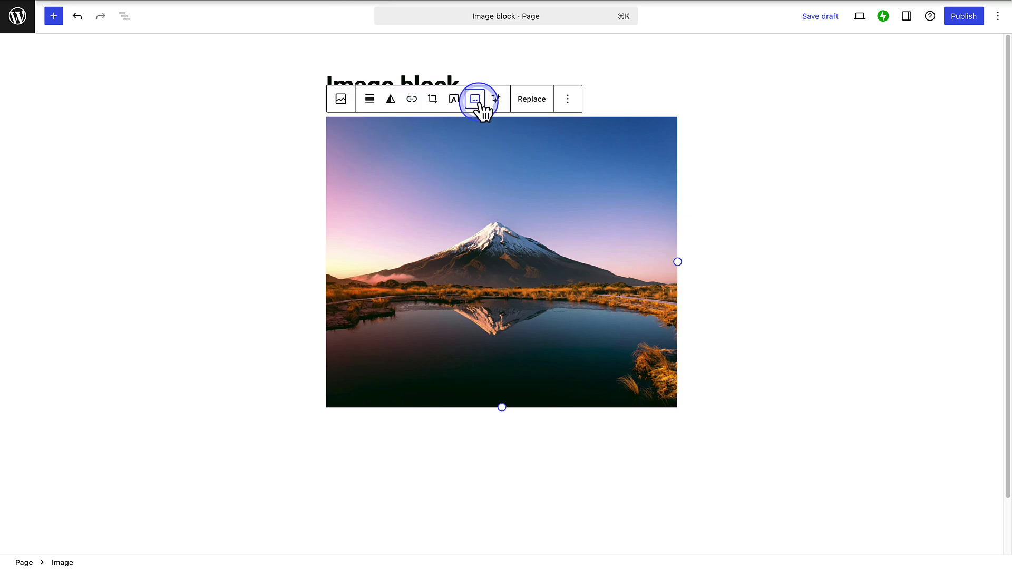
{"action": "left_click", "coordinate": [497, 103]}
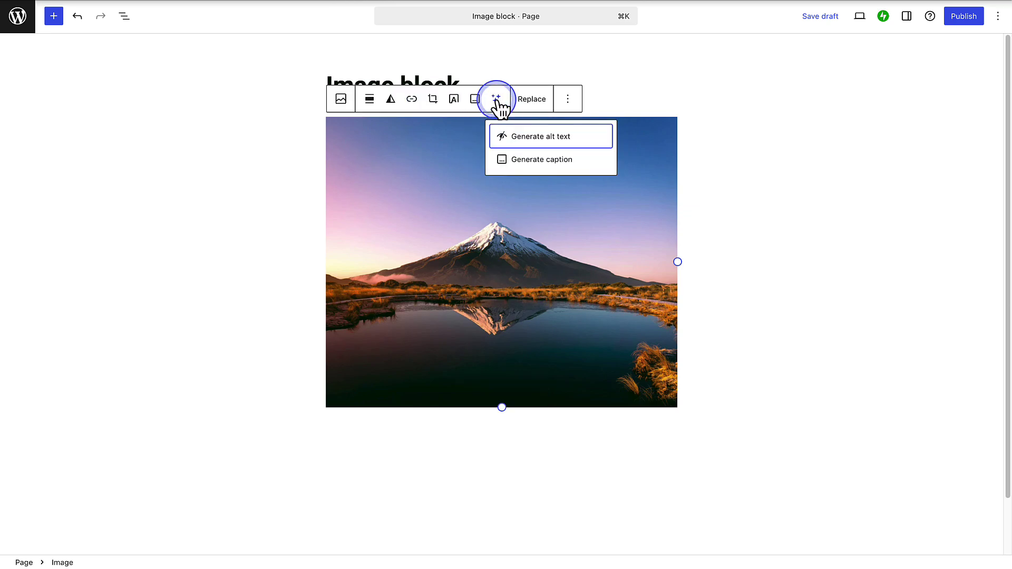
{"action": "left_click", "coordinate": [533, 138]}
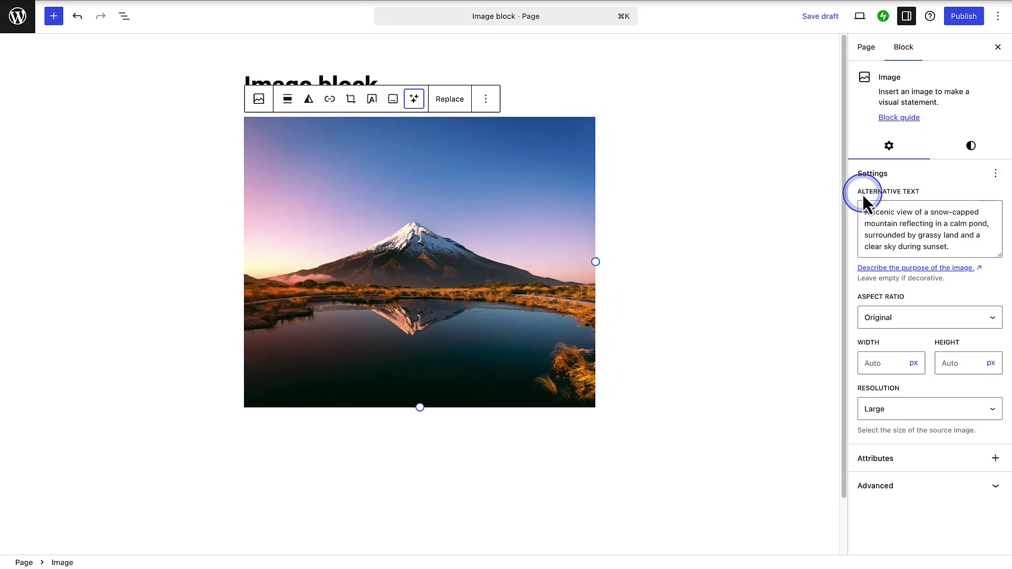
{"action": "left_click", "coordinate": [997, 47]}
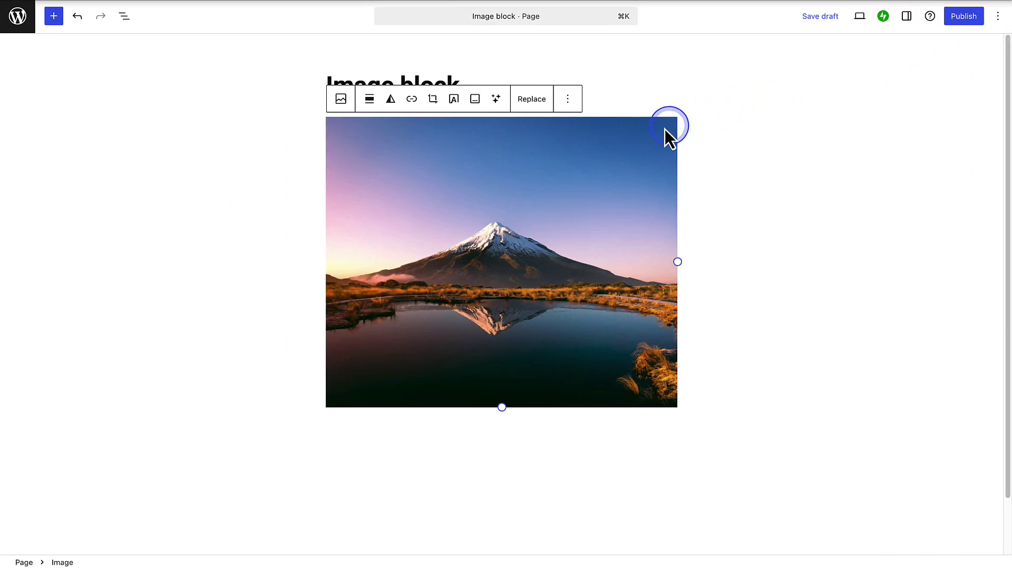
Step: View the options for replacing the mountain image and open its block settings
{"action": "left_click", "coordinate": [533, 101]}
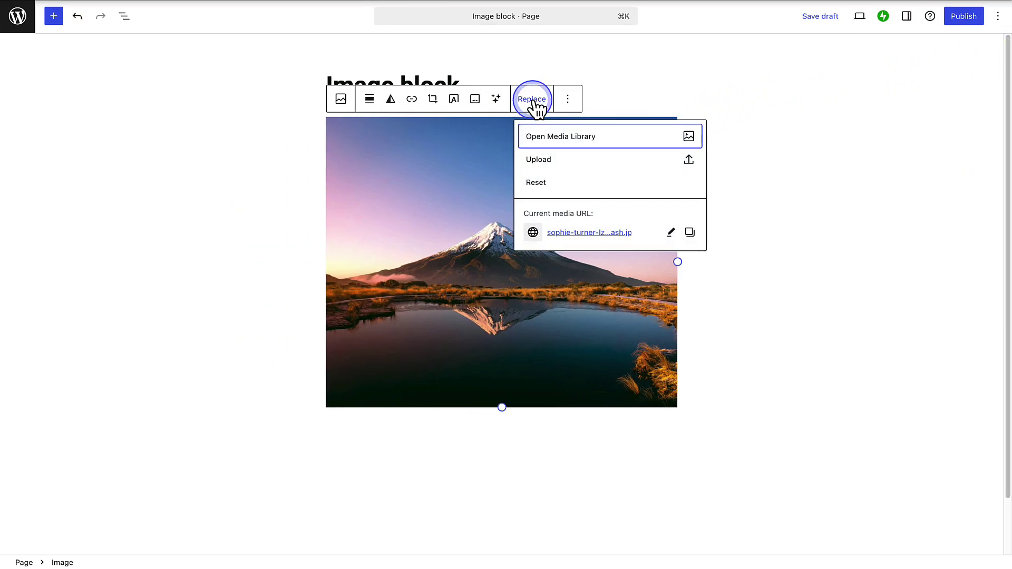
{"action": "left_click", "coordinate": [535, 133]}
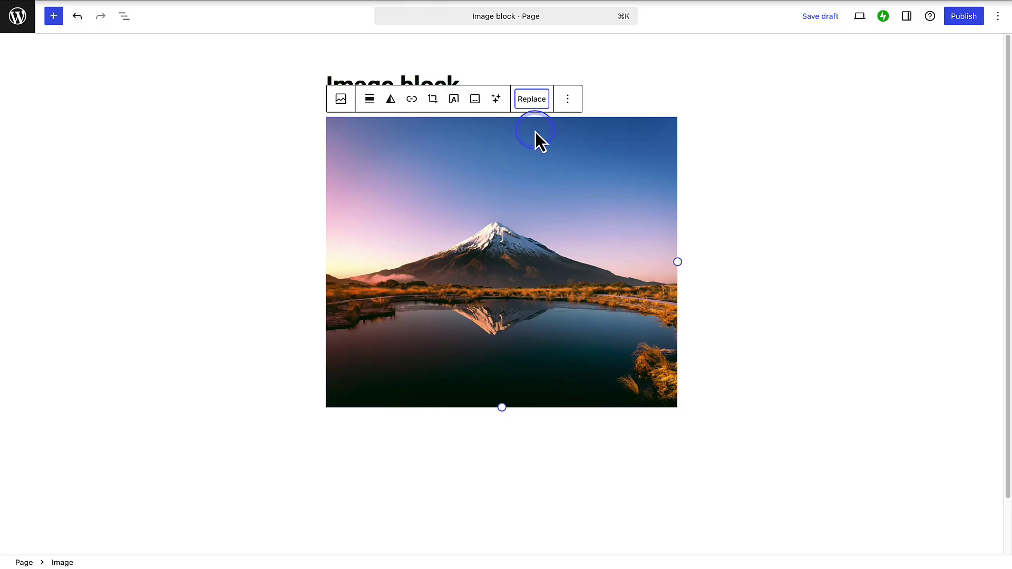
{"action": "left_click", "coordinate": [908, 18]}
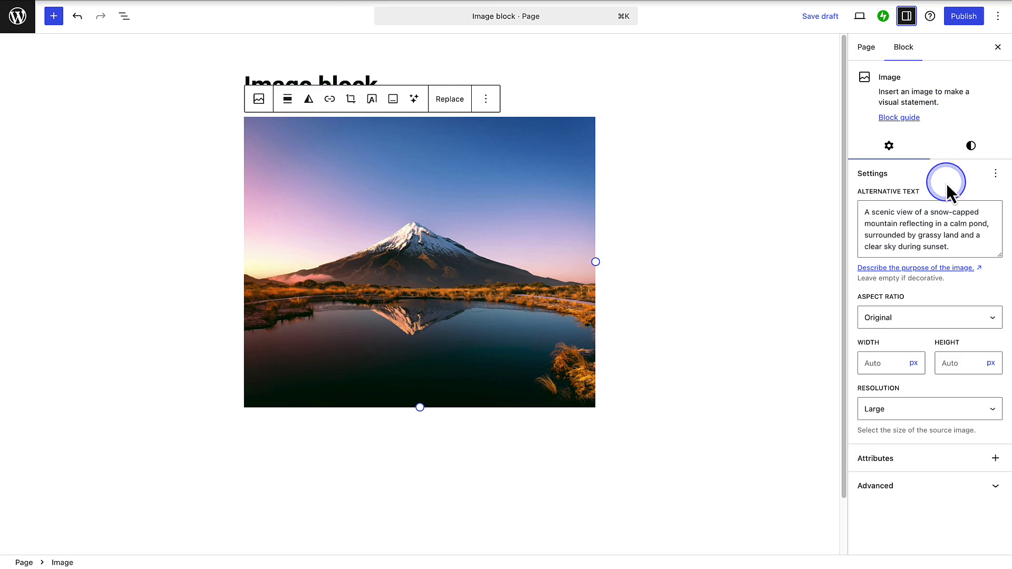
Step: Try the Standard - 4:3 and Tall - 9:16 aspect ratios on the mountain image, and restore Original
{"action": "left_click", "coordinate": [949, 317]}
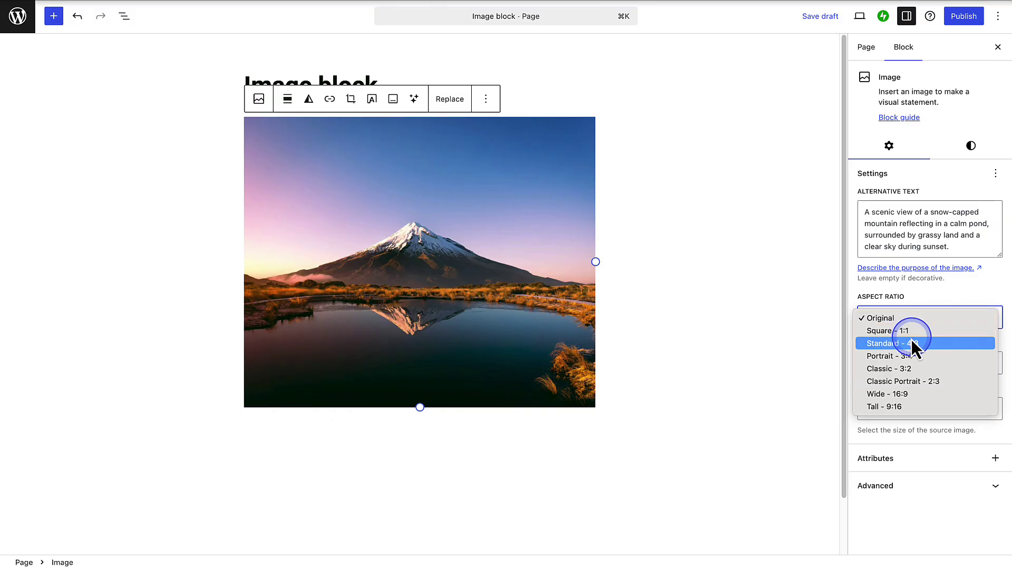
{"action": "key", "text": "Escape"}
{"action": "left_click", "coordinate": [909, 323]}
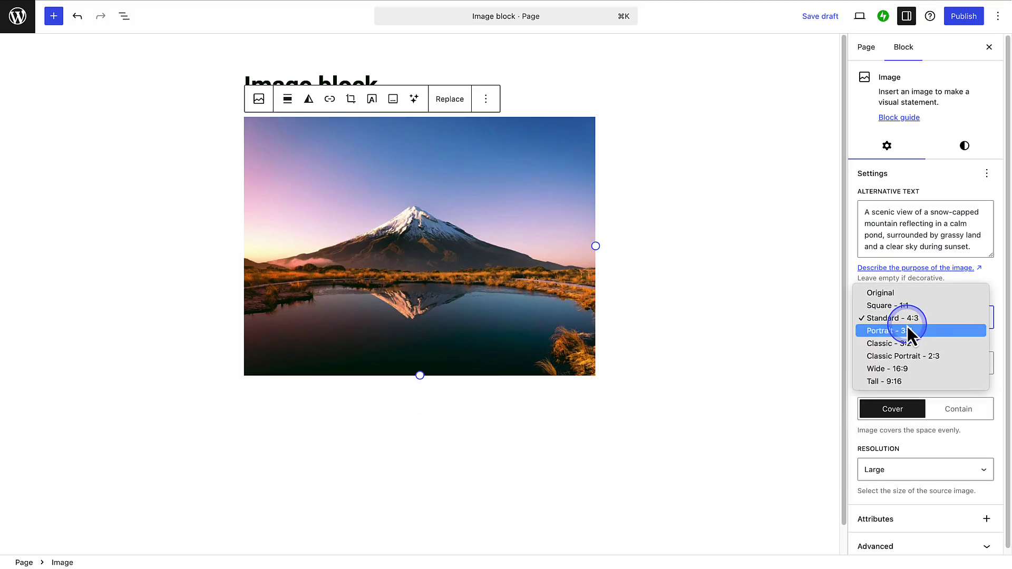
{"action": "left_click", "coordinate": [890, 382]}
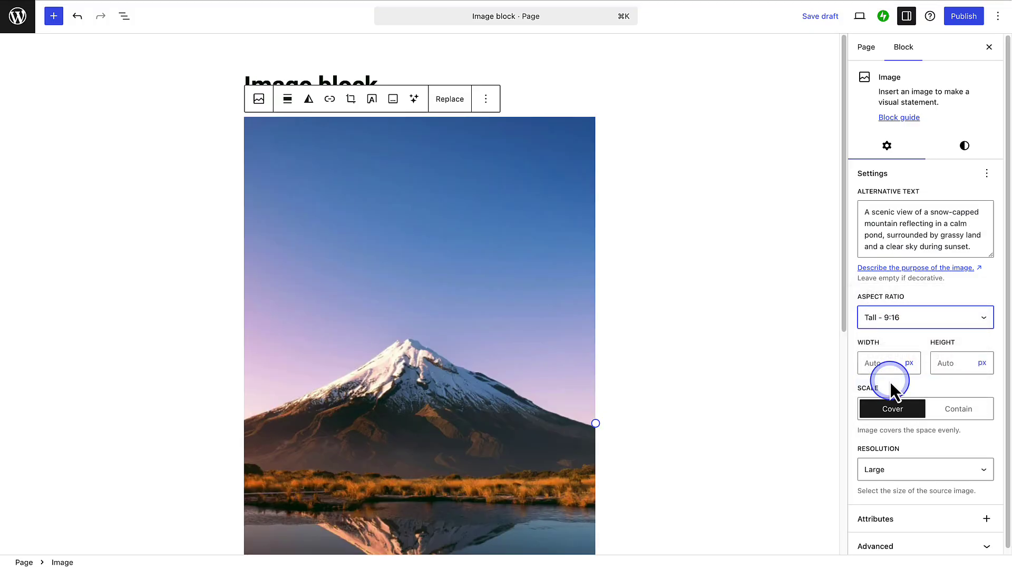
{"action": "left_click", "coordinate": [897, 323]}
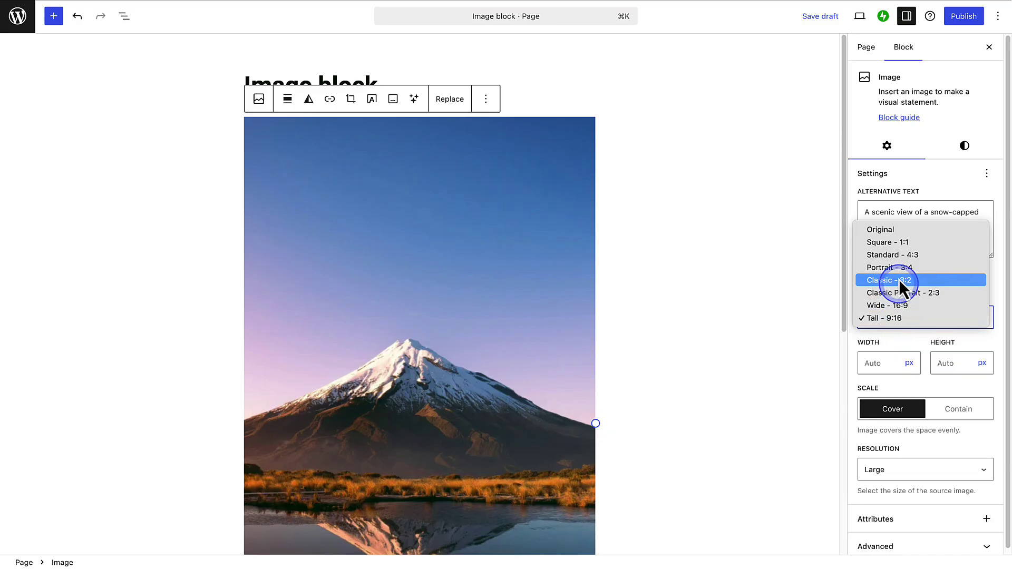
{"action": "left_click", "coordinate": [897, 231]}
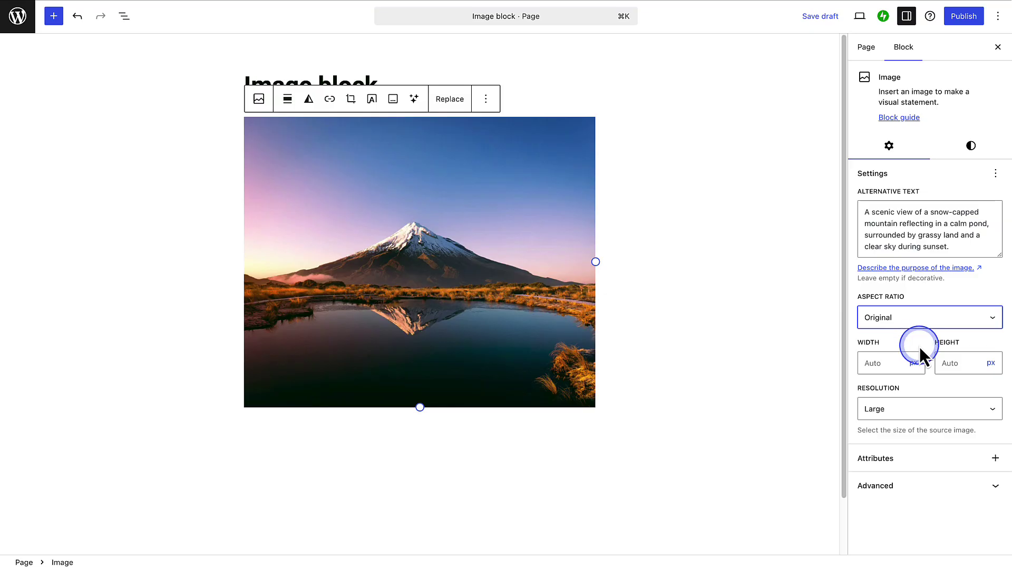
Step: Set the mountain image's resolution to Full Size
{"action": "left_click", "coordinate": [926, 411]}
{"action": "left_click", "coordinate": [922, 422]}
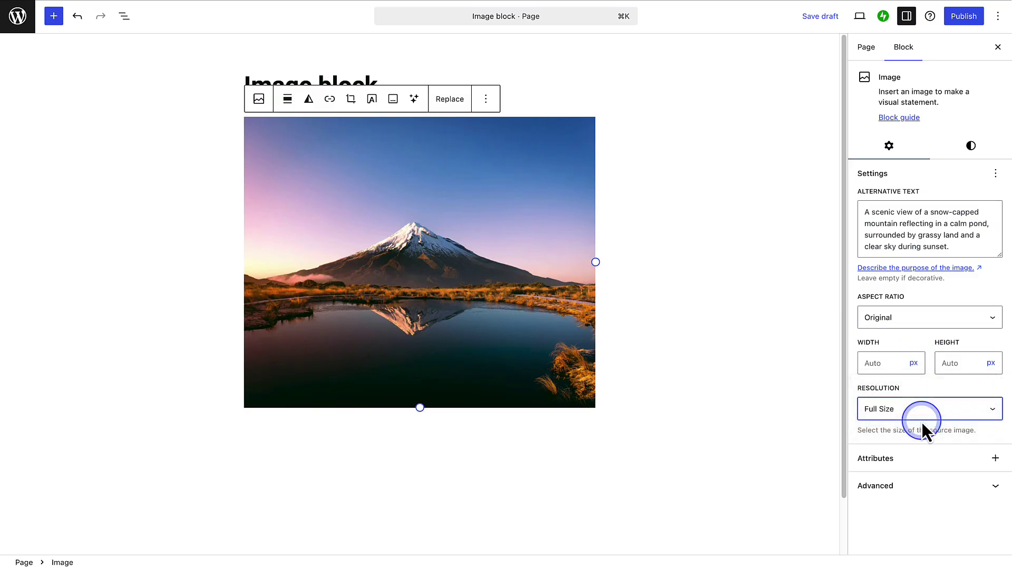
Step: Try the Rounded style on the mountain image and return it to Default
{"action": "left_click", "coordinate": [971, 145]}
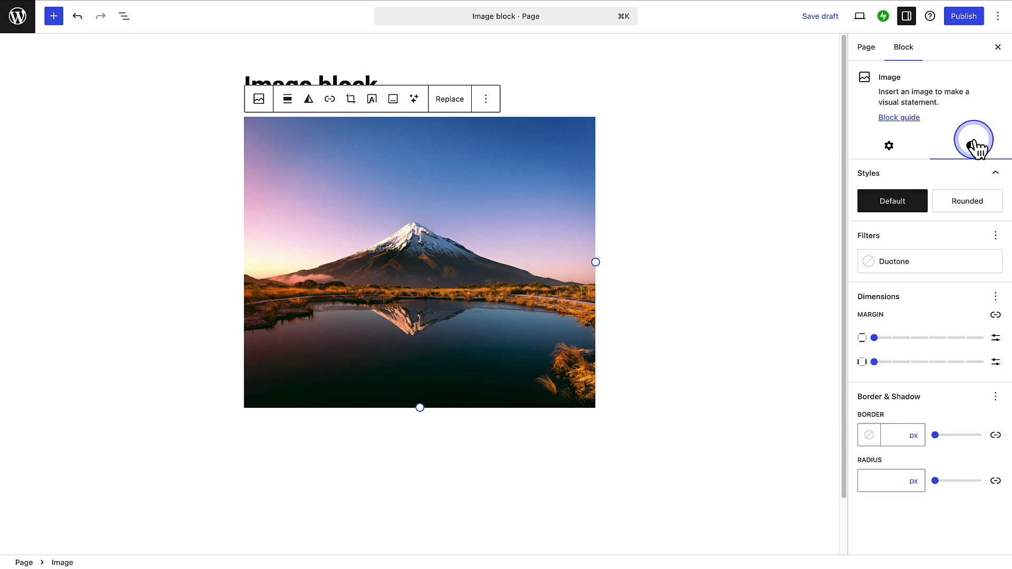
{"action": "left_click", "coordinate": [968, 204]}
{"action": "left_click", "coordinate": [914, 209]}
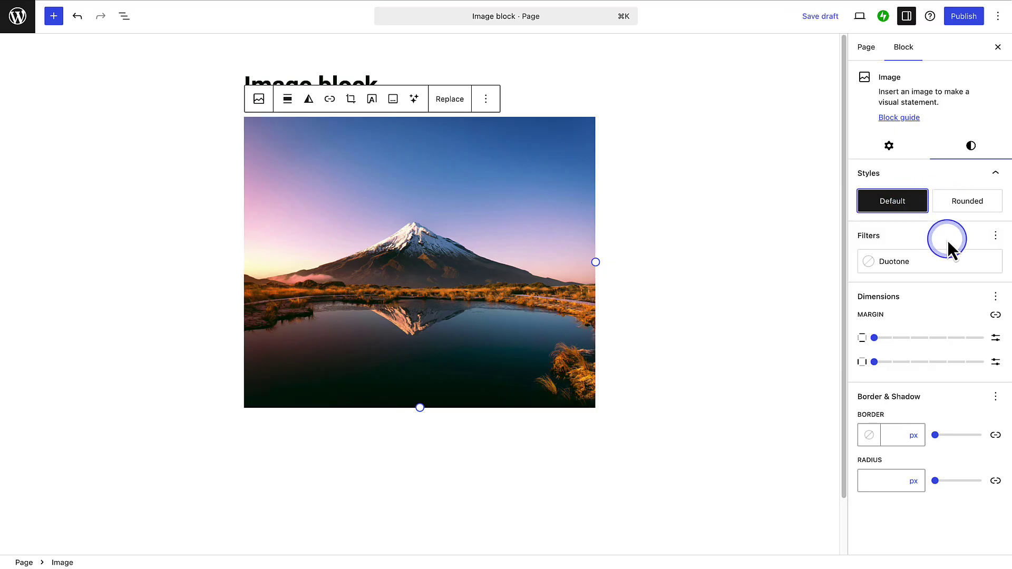
{"action": "key", "text": "Tab"}
{"action": "key", "text": "Tab"}
{"action": "key", "text": "Tab"}
{"action": "key", "text": "Tab"}
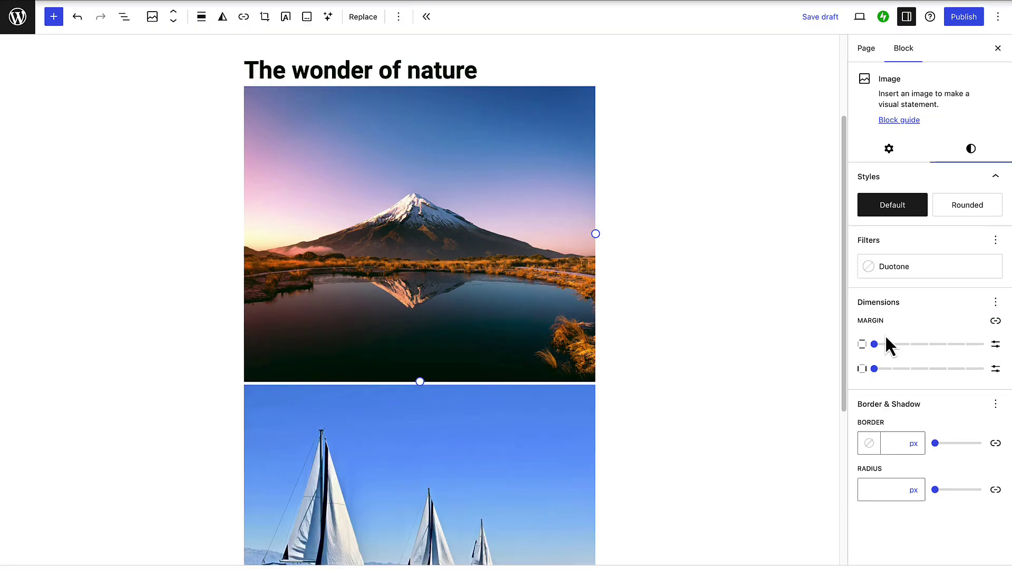
Step: Increase the vertical margin of the mountain image under "The wonder of nature" to separate it from the heading and the sailboat image
{"action": "mouse_move", "coordinate": [875, 346]}
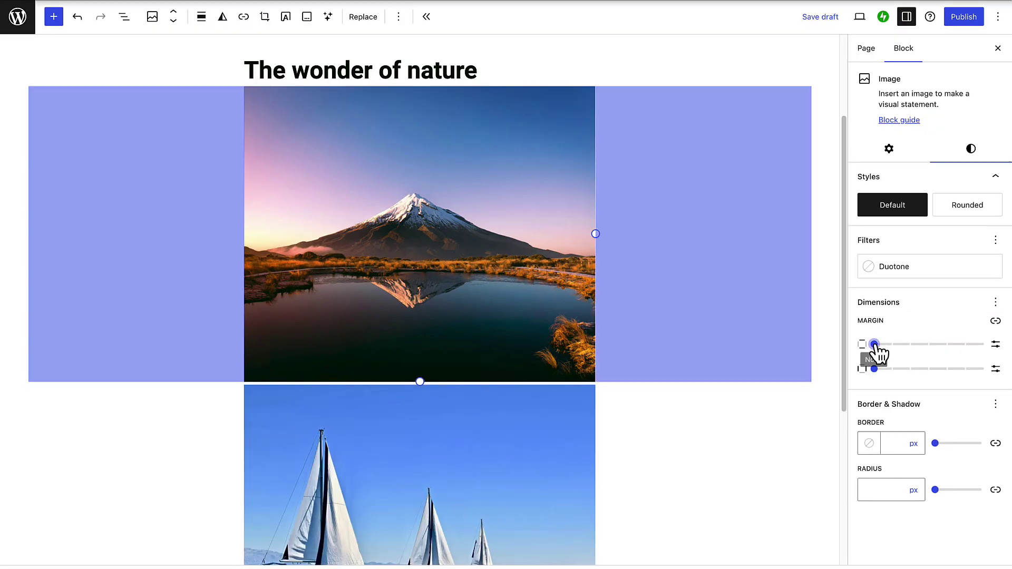
{"action": "left_click_drag", "start_coordinate": [885, 345], "coordinate": [946, 347]}
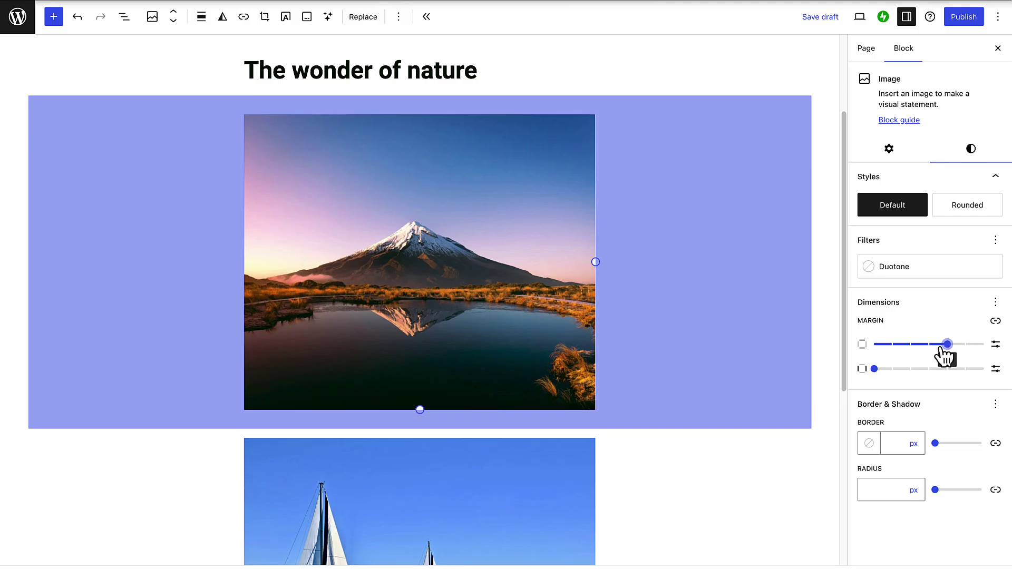
{"action": "left_click", "coordinate": [695, 451]}
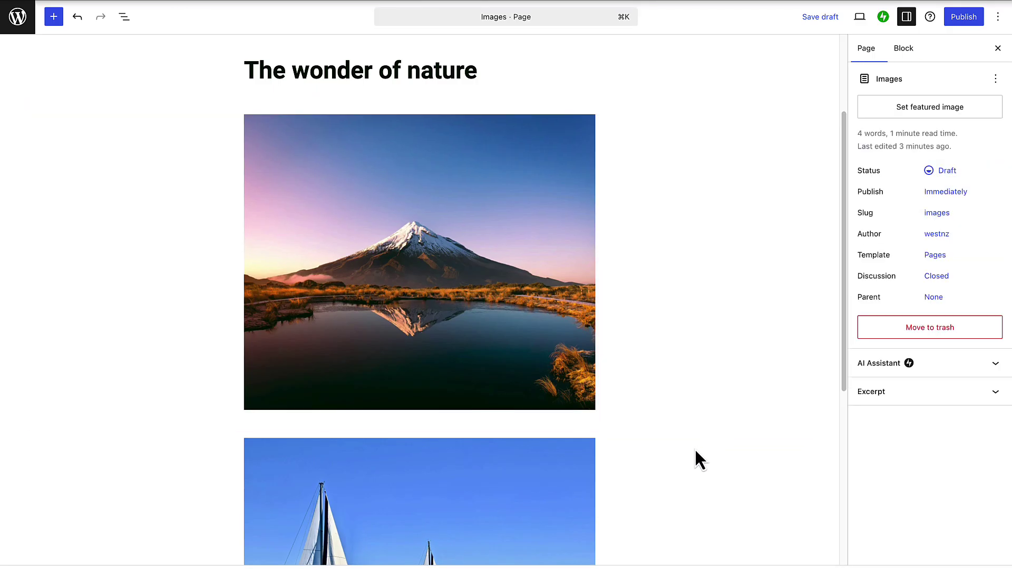
Step: Try a 10 px Vivid cyan blue border on the mountain image of the Image block page, and reset the border
{"action": "left_click", "coordinate": [898, 410]}
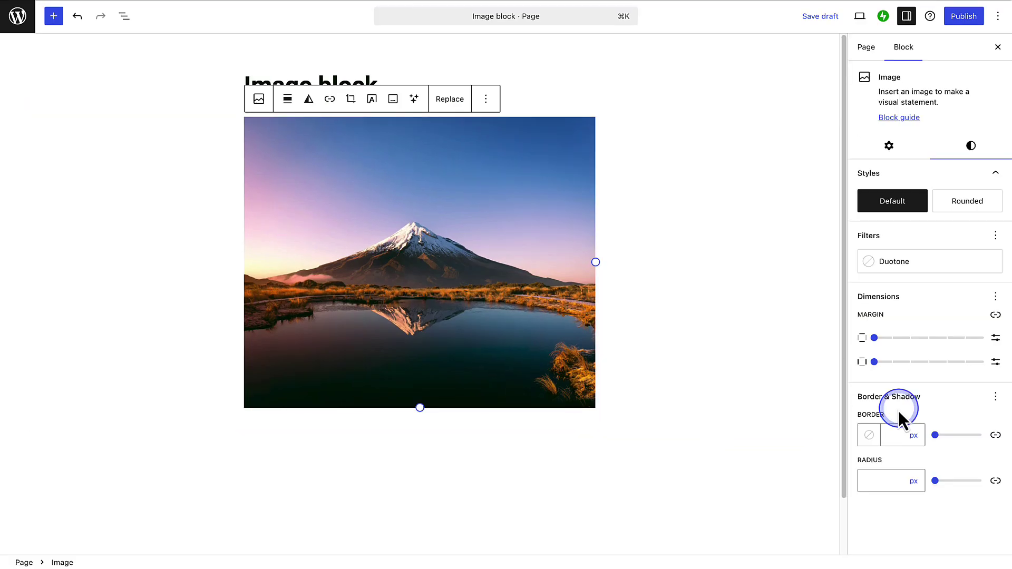
{"action": "left_click", "coordinate": [893, 427]}
{"action": "type", "text": "10"}
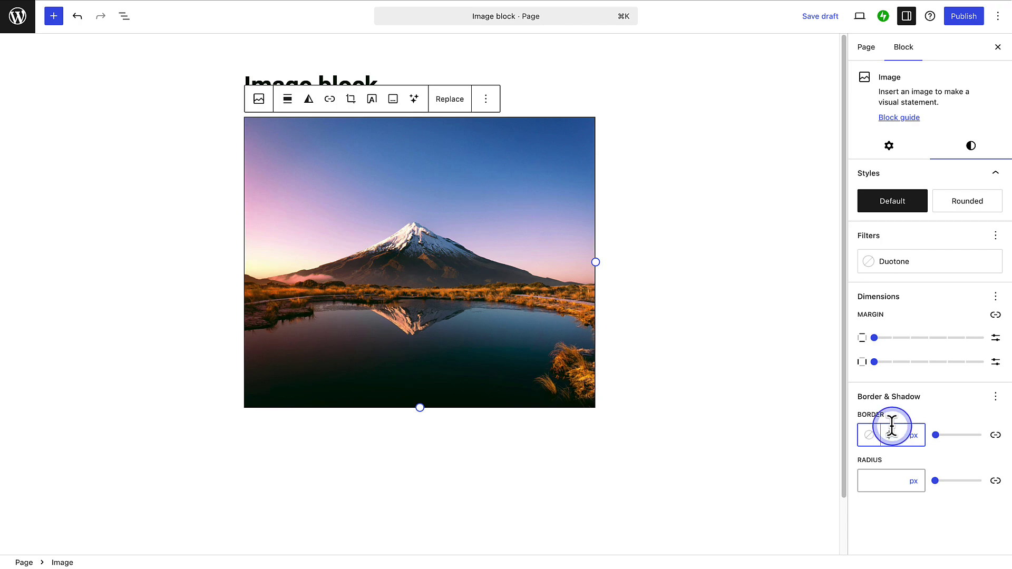
{"action": "left_click", "coordinate": [869, 436]}
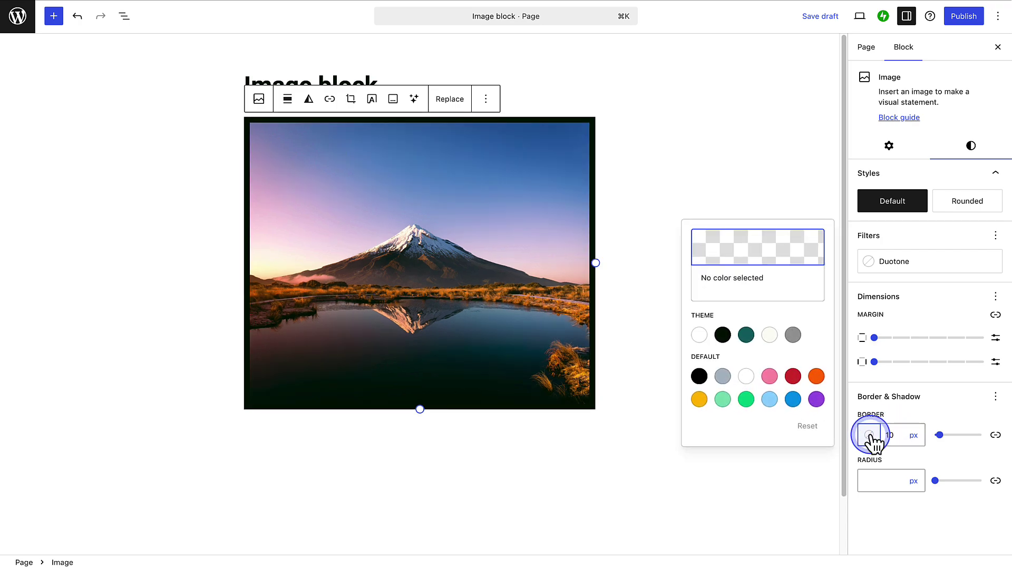
{"action": "left_click", "coordinate": [792, 400]}
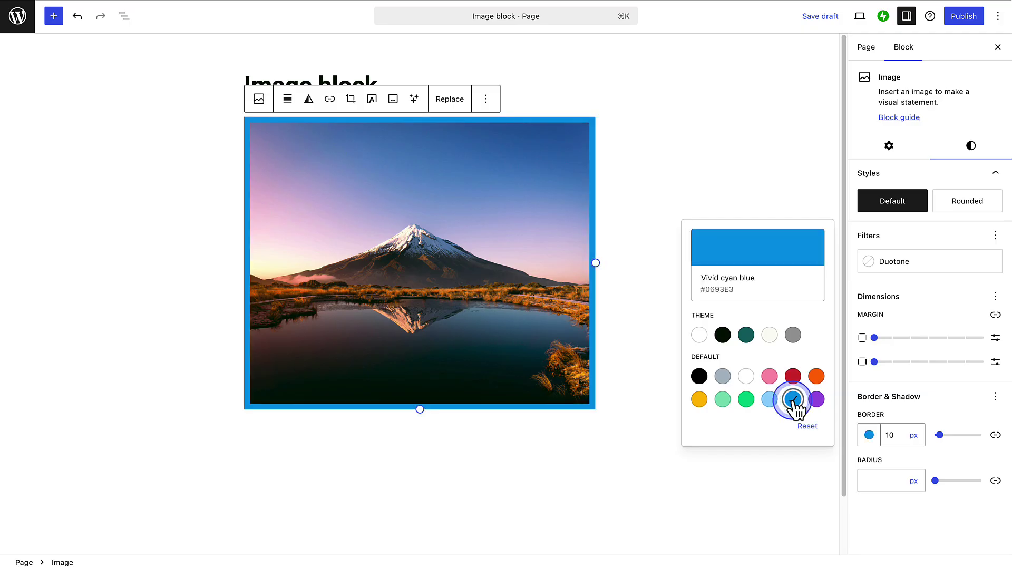
{"action": "left_click", "coordinate": [945, 406]}
{"action": "left_click", "coordinate": [995, 397]}
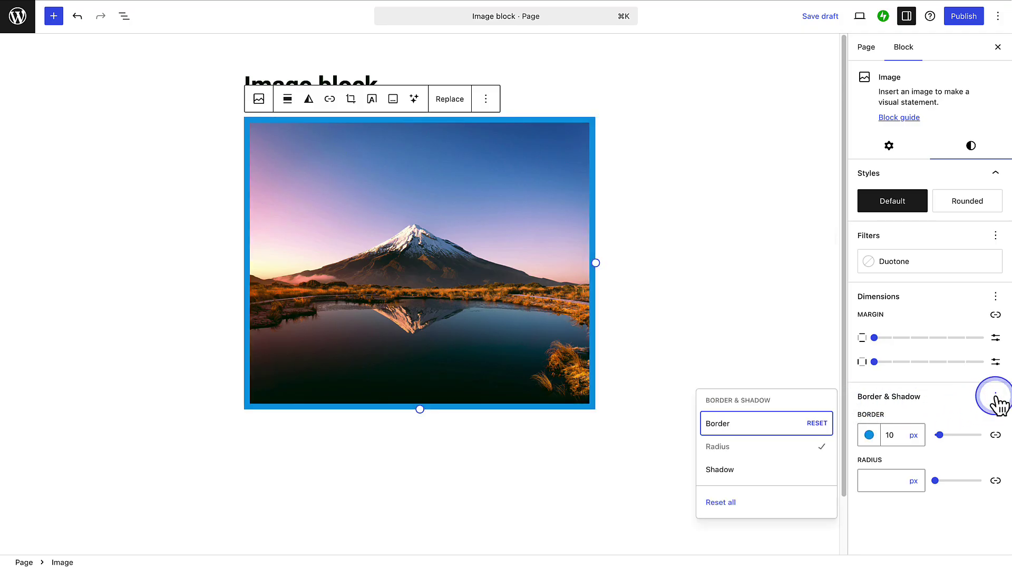
{"action": "left_click", "coordinate": [827, 423]}
Step: Set the mountain image's corner radius to 20 px and show its shadow option
{"action": "left_click", "coordinate": [865, 480]}
{"action": "type", "text": "20"}
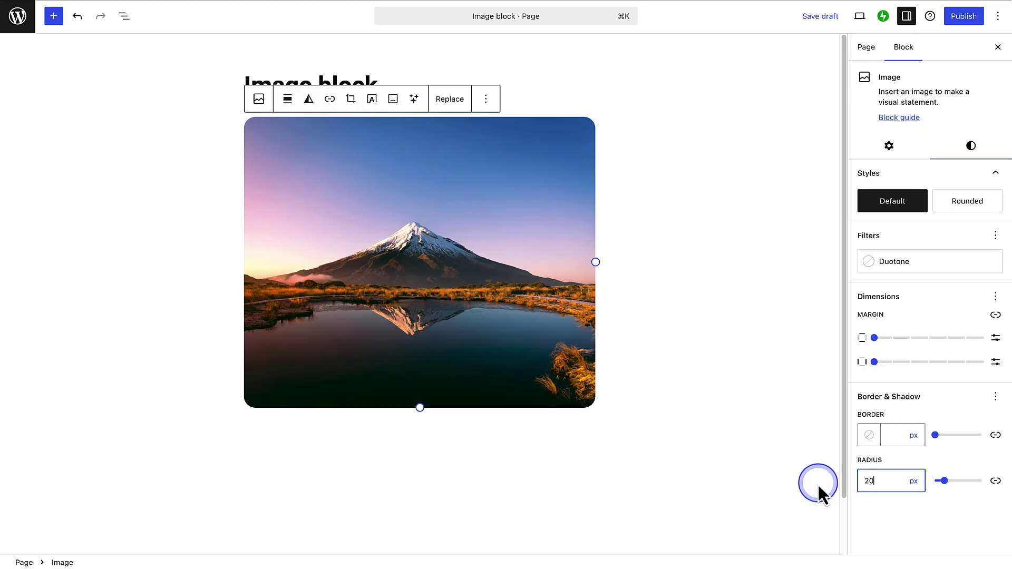
{"action": "left_click", "coordinate": [995, 400]}
{"action": "left_click", "coordinate": [802, 470]}
{"action": "left_click", "coordinate": [899, 521]}
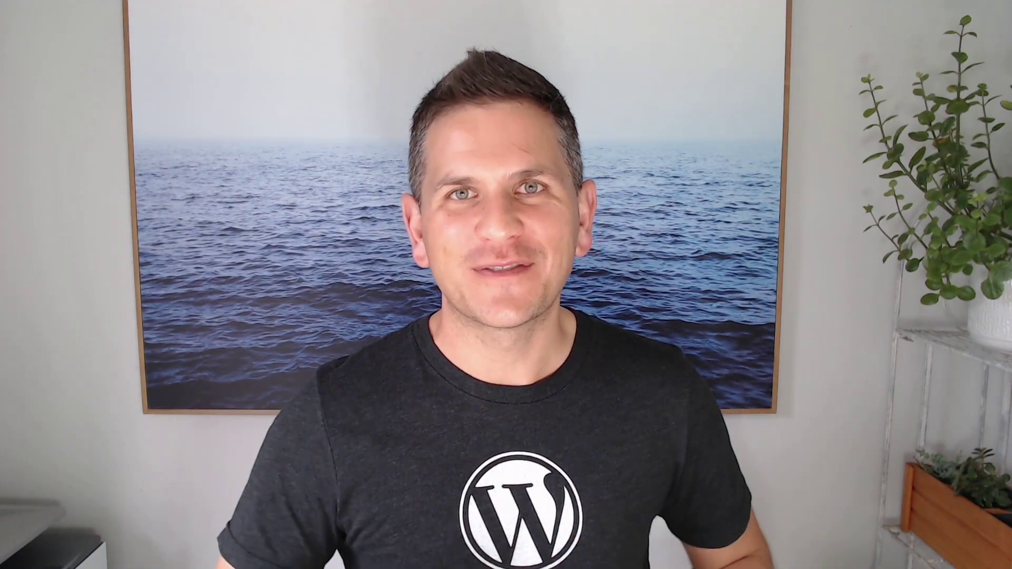
Step: Insert a Media & Text block below the title of the Media & Text page
{"action": "type", "text": "/Media"}
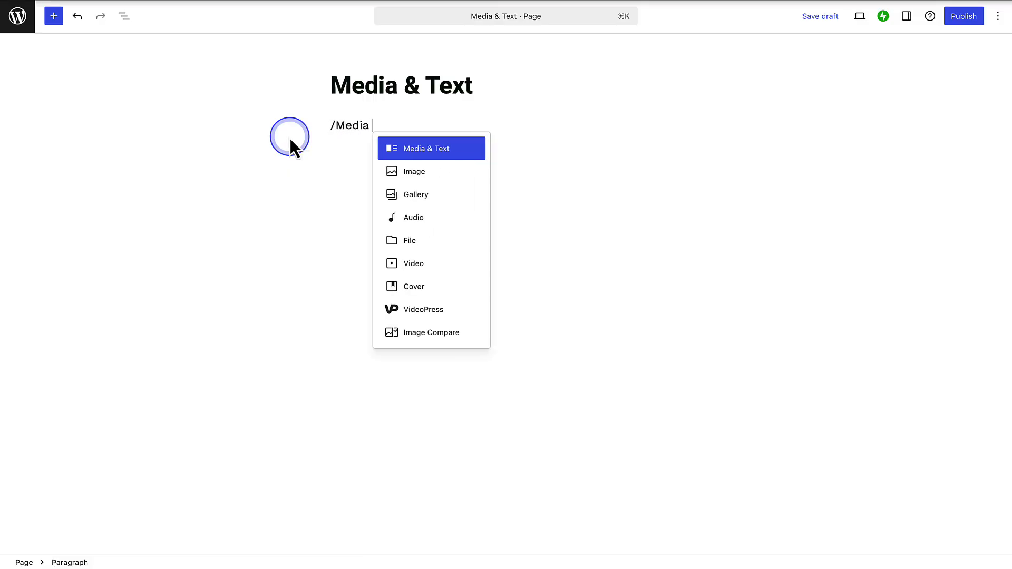
{"action": "type", "text": " & text"}
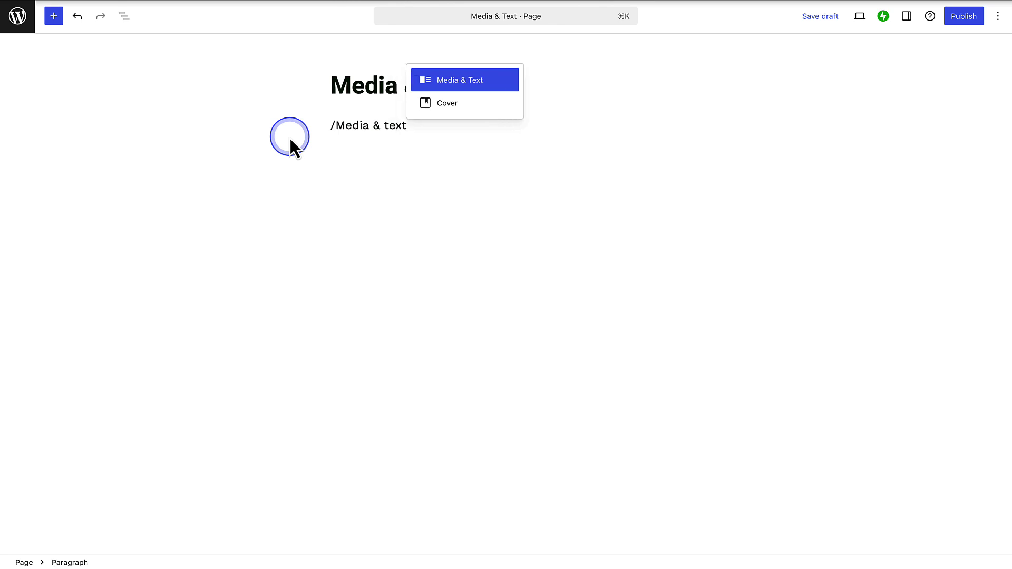
{"action": "left_click", "coordinate": [441, 81]}
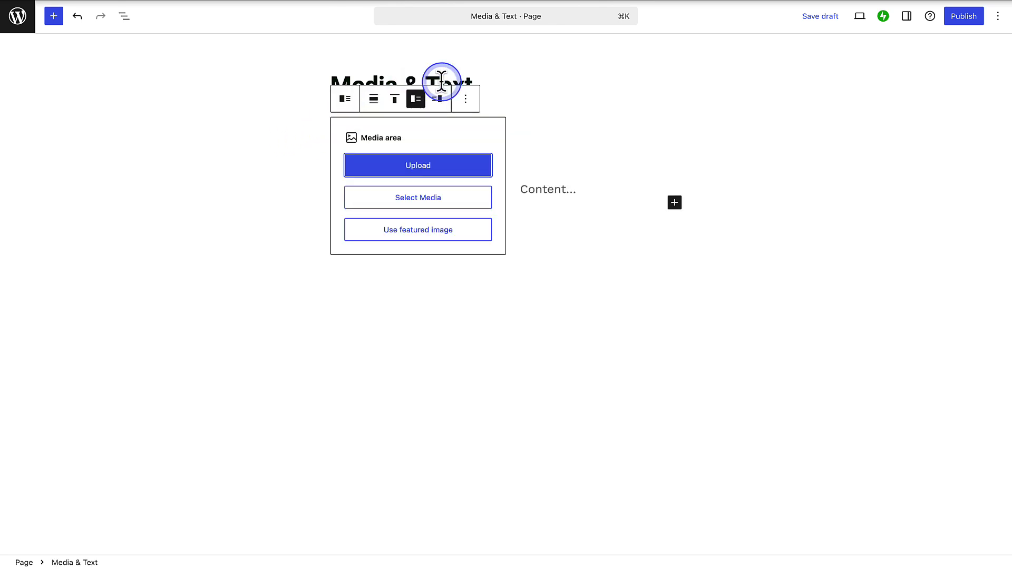
Step: Fill the block's media area with the first mountain photo from Pexels free photos
{"action": "left_click", "coordinate": [414, 202]}
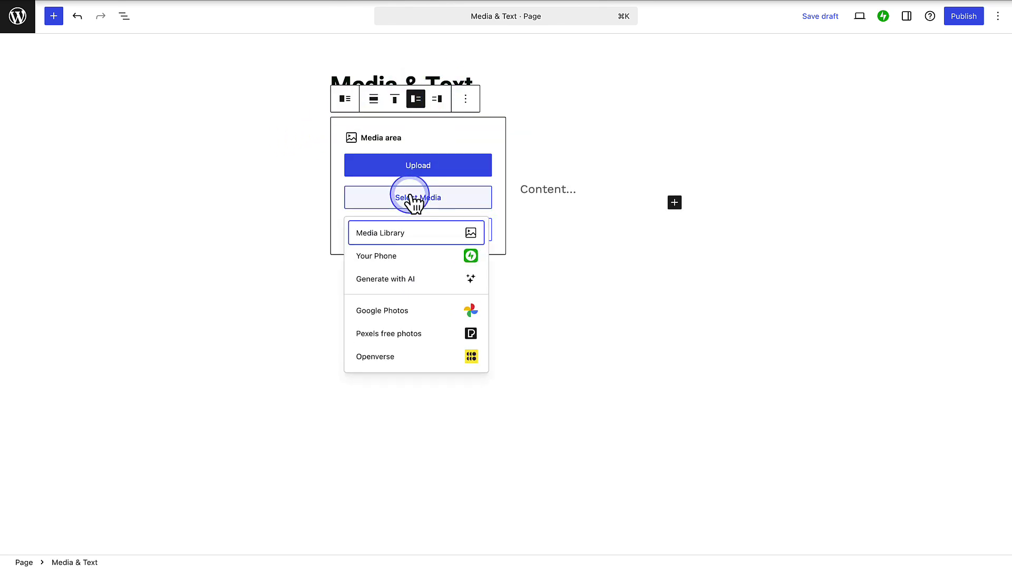
{"action": "left_click", "coordinate": [393, 337]}
{"action": "left_click", "coordinate": [150, 200]}
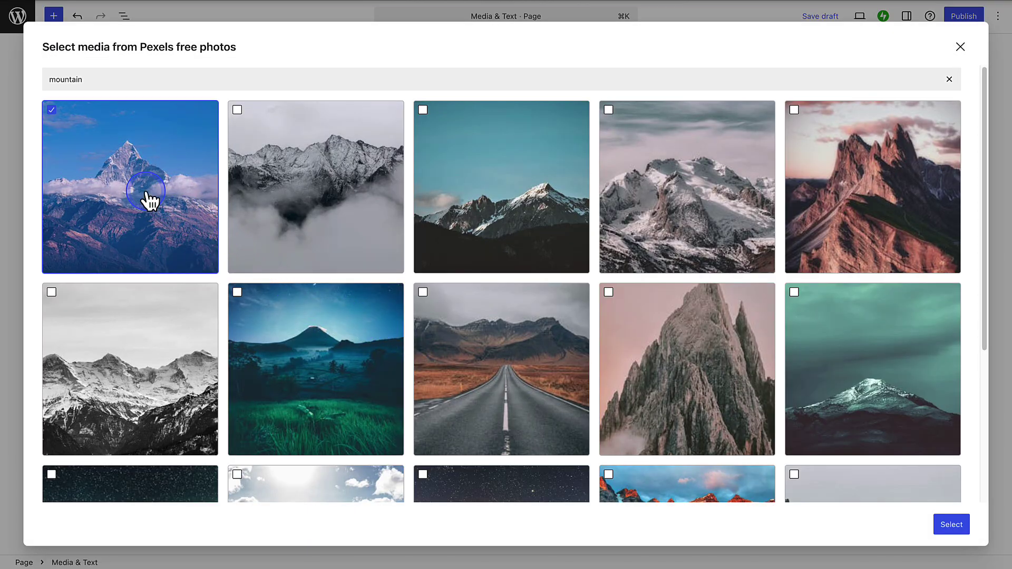
{"action": "left_click", "coordinate": [945, 523]}
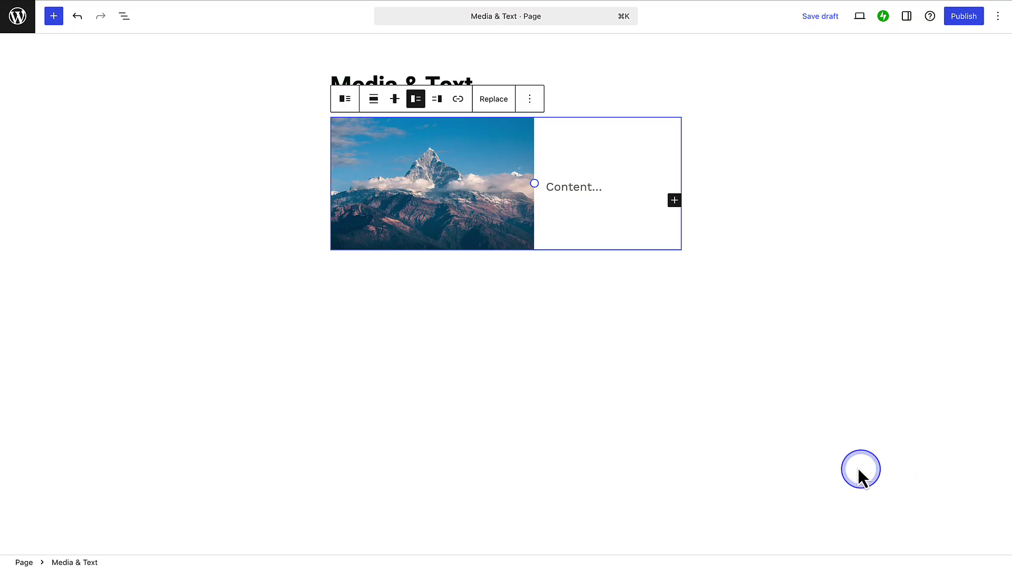
Step: Write a paragraph beside the photo starting "Mountains are majestic landforms that rise dramatically above the surrounding terrain." and select the whole Media & Text block
{"action": "left_click", "coordinate": [557, 190]}
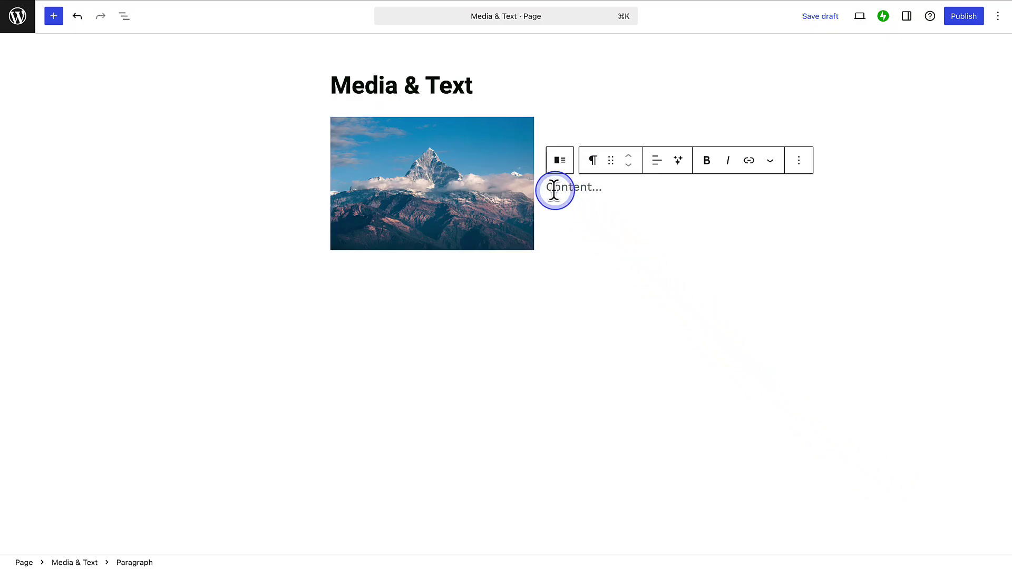
{"action": "type", "text": "Mountains are majestic landforms that rise dramatically above the surrounding terrain. Shaped over millions of years by tectonic forces or volcanic activity, they often feature rugged peaks, deep valleys, and breathtaking views."}
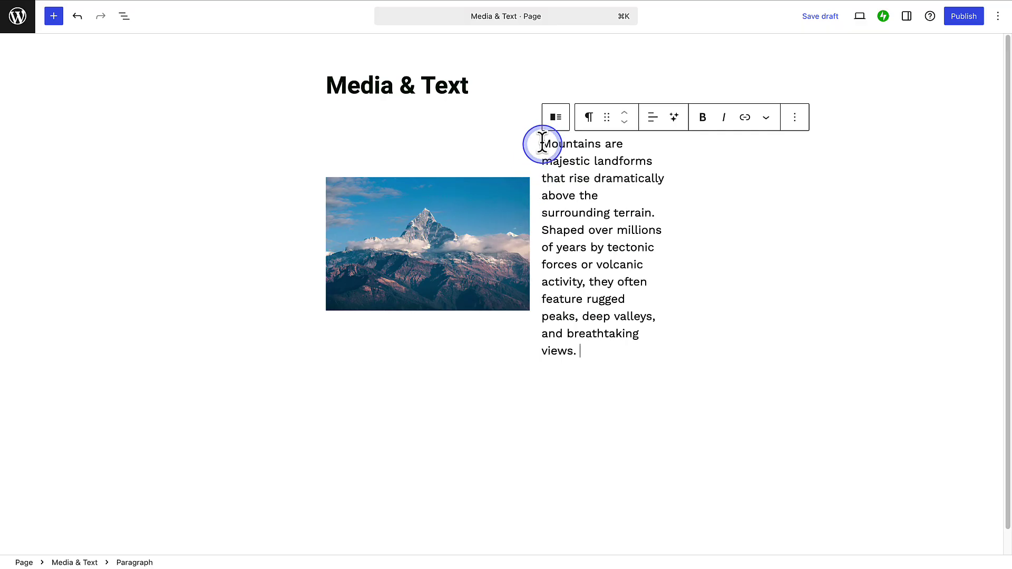
{"action": "left_click", "coordinate": [554, 117]}
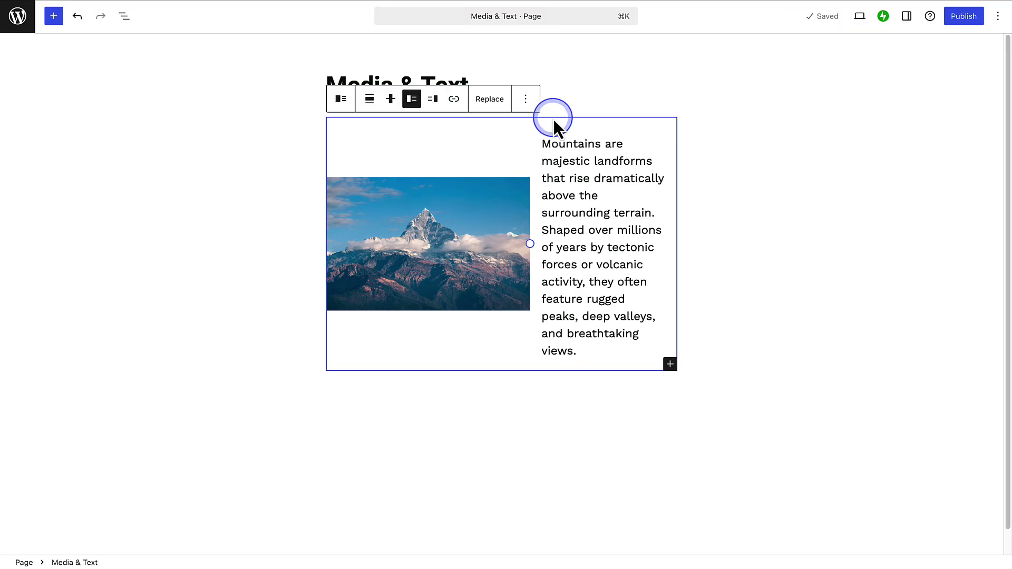
Step: Set the Media & Text block to wide width, and try the photo on the right before returning it to the left
{"action": "left_click", "coordinate": [370, 100]}
{"action": "left_click", "coordinate": [397, 161]}
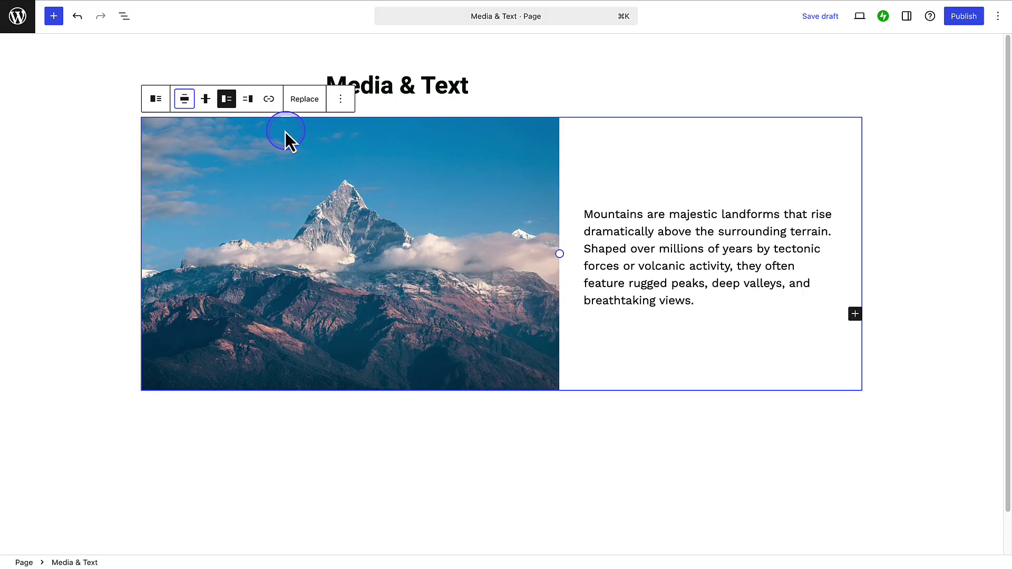
{"action": "left_click", "coordinate": [249, 100]}
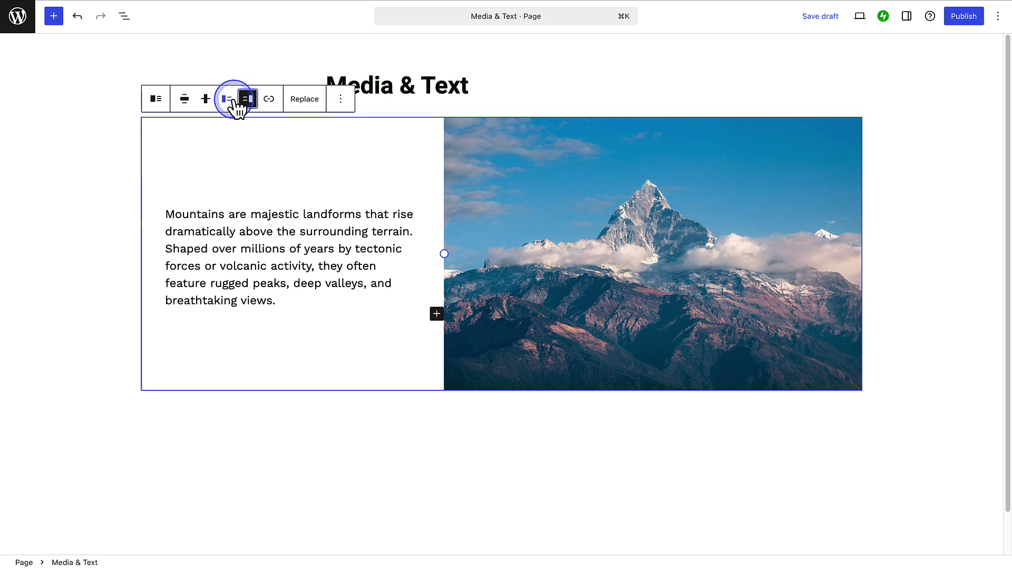
{"action": "left_click", "coordinate": [228, 100]}
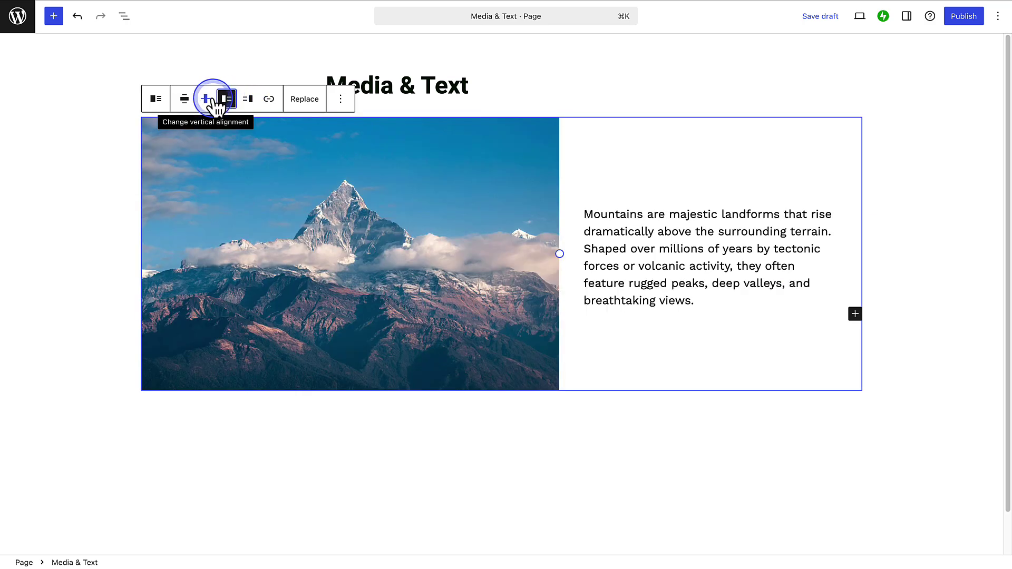
Step: Try bottom and top vertical alignment for the text beside the photo, and return it to middle
{"action": "left_click", "coordinate": [206, 100]}
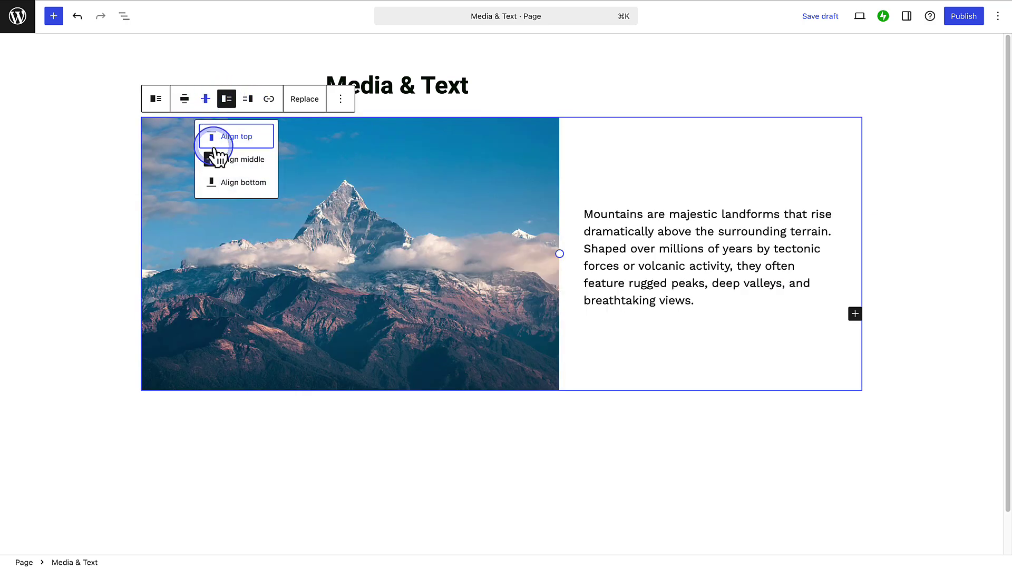
{"action": "left_click", "coordinate": [217, 184]}
{"action": "left_click", "coordinate": [208, 102]}
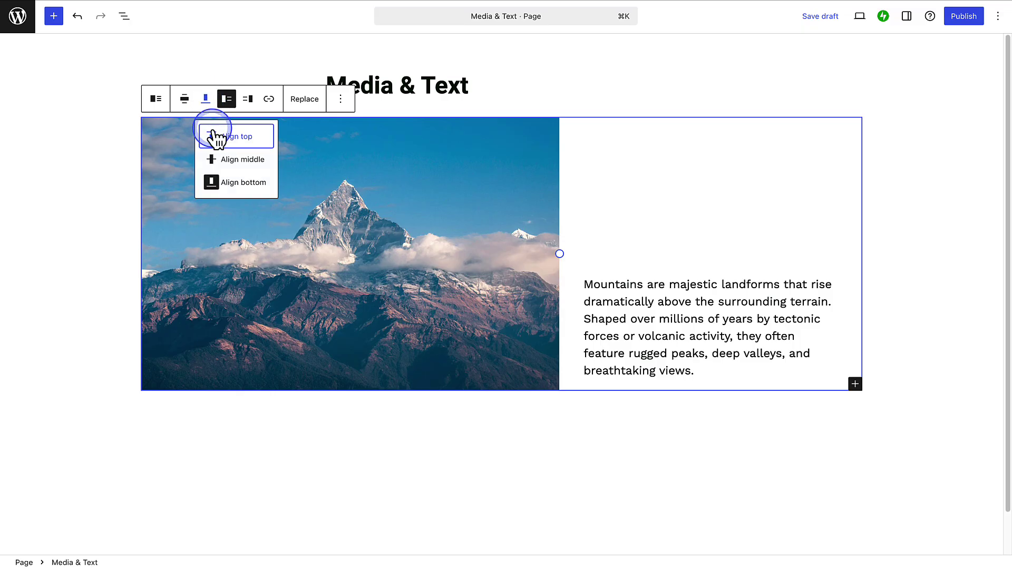
{"action": "left_click", "coordinate": [212, 136]}
{"action": "left_click", "coordinate": [206, 100]}
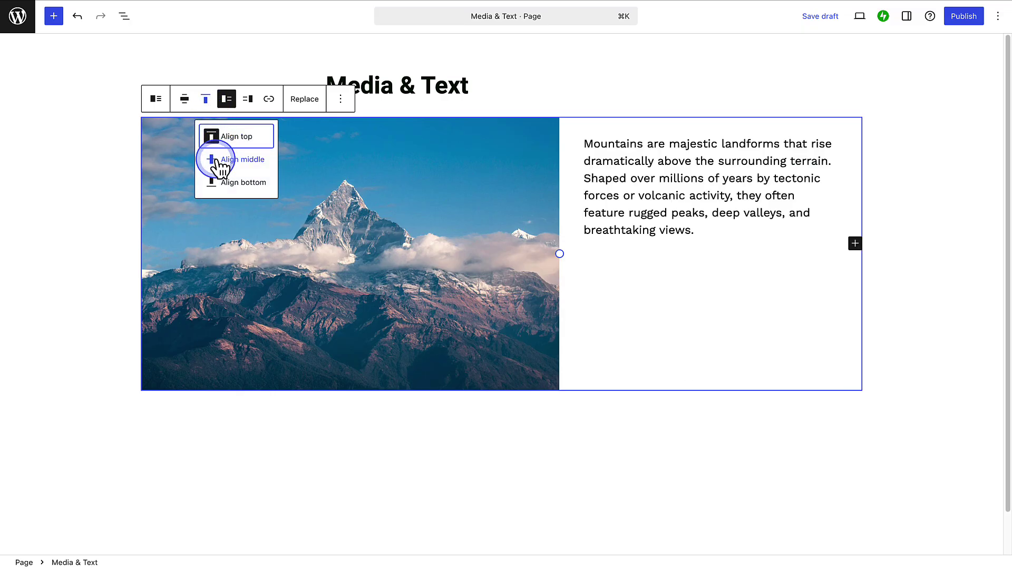
{"action": "left_click", "coordinate": [216, 160]}
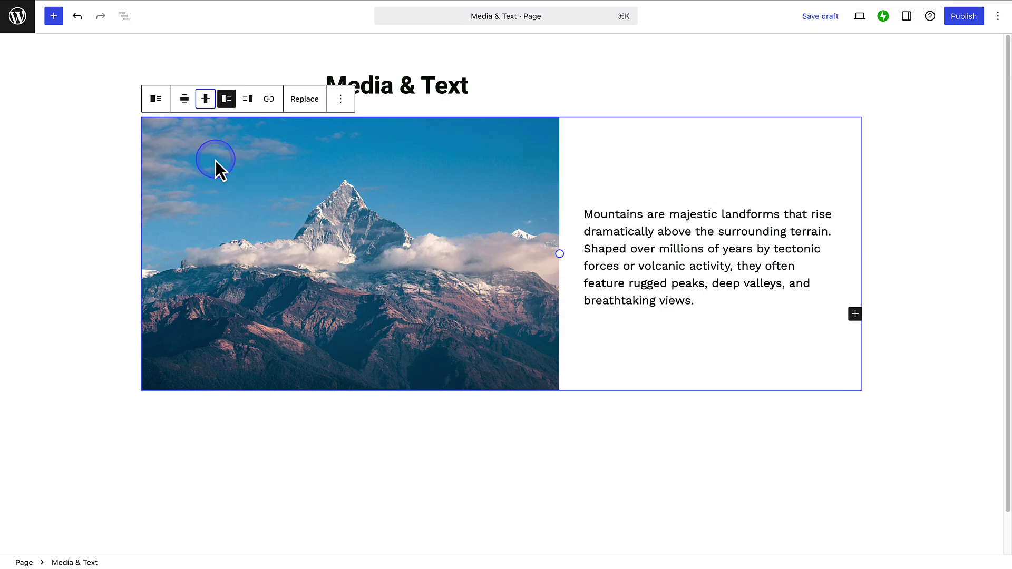
Step: Show the Media & Text block's settings and set its media width to 66
{"action": "left_click", "coordinate": [906, 15]}
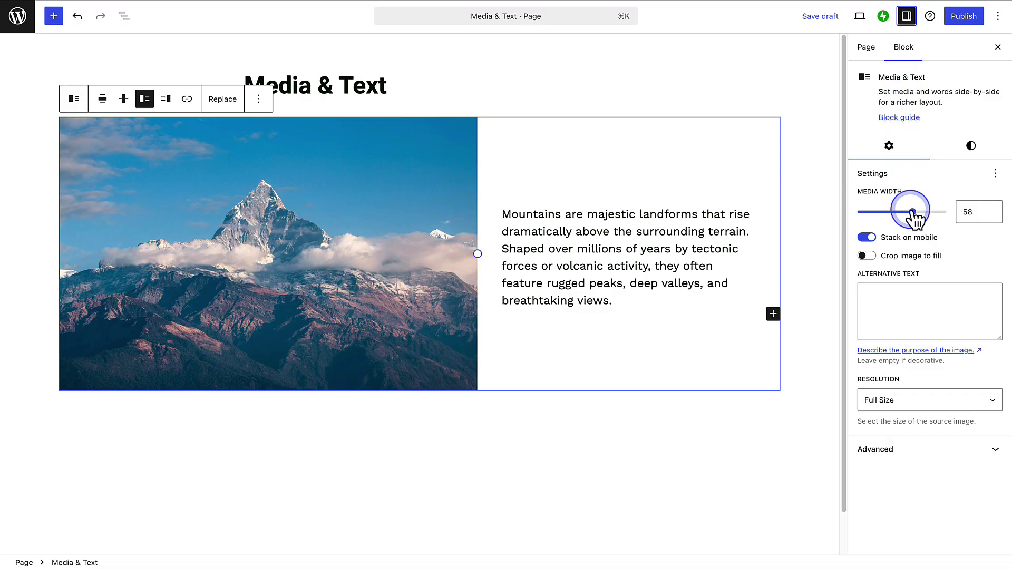
{"action": "left_click_drag", "start_coordinate": [912, 212], "coordinate": [922, 212]}
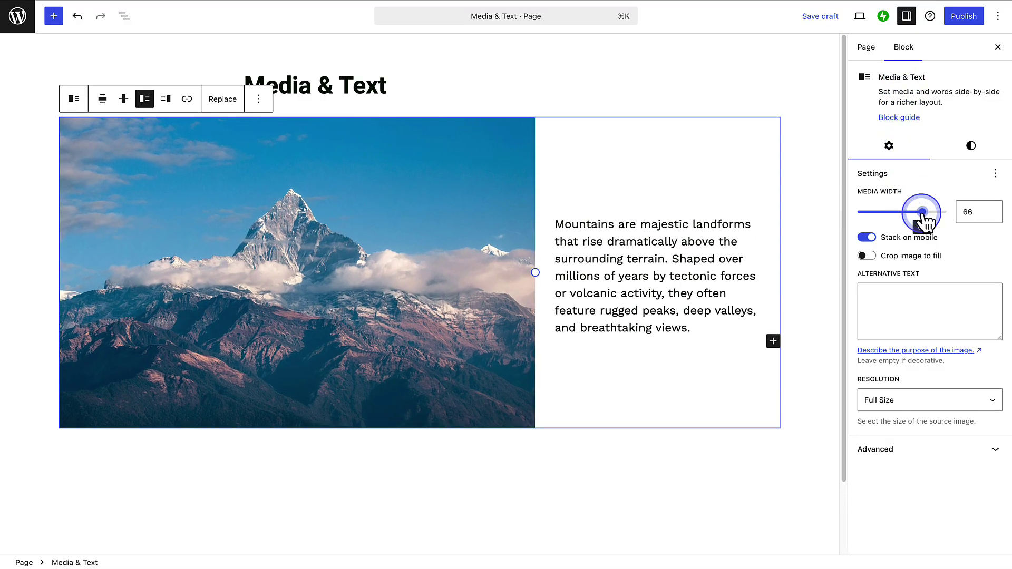
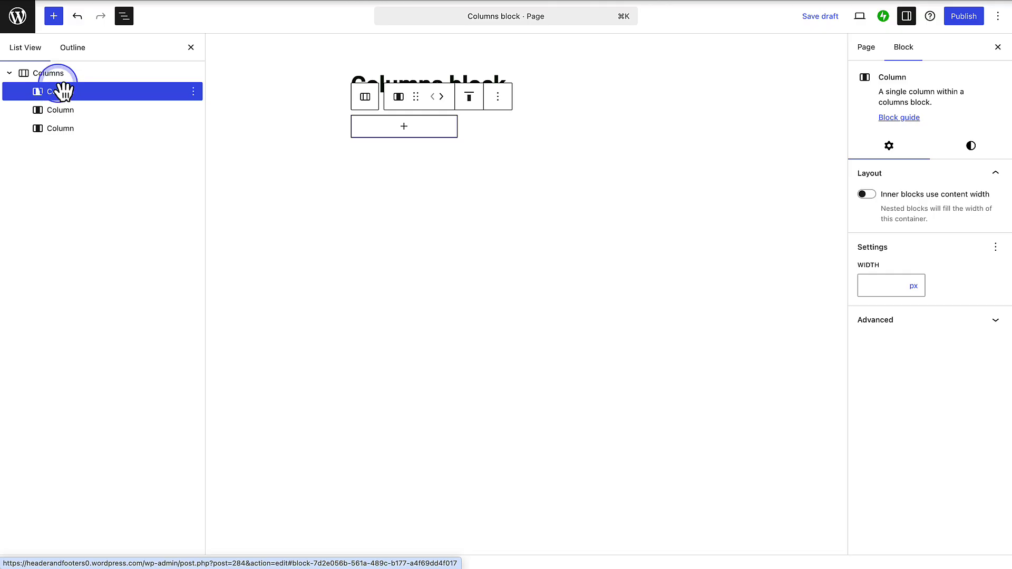
Step: Select the whole three-column Columns block and set it to wide width
{"action": "left_click", "coordinate": [57, 74]}
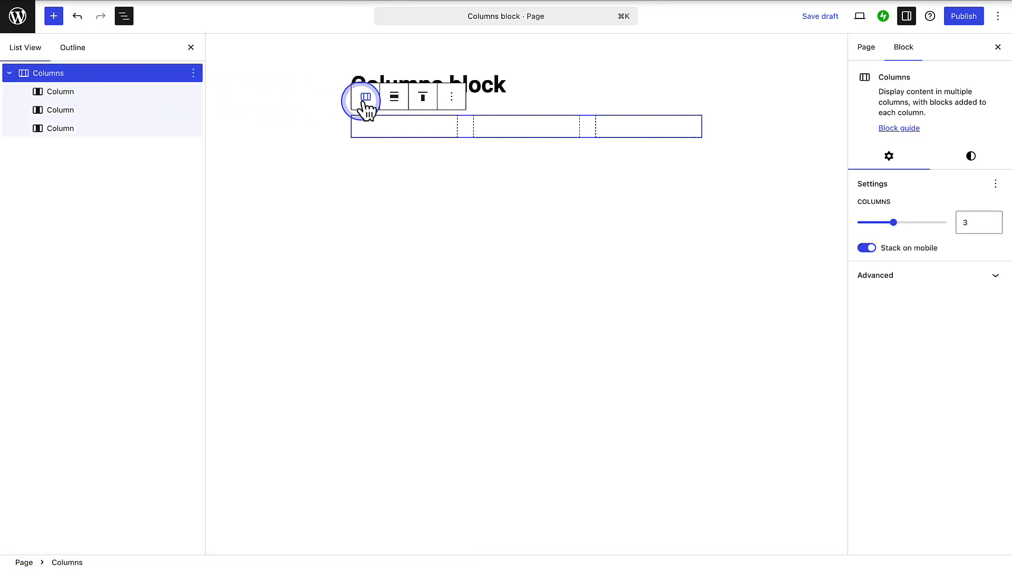
{"action": "left_click", "coordinate": [395, 98]}
{"action": "left_click", "coordinate": [415, 156]}
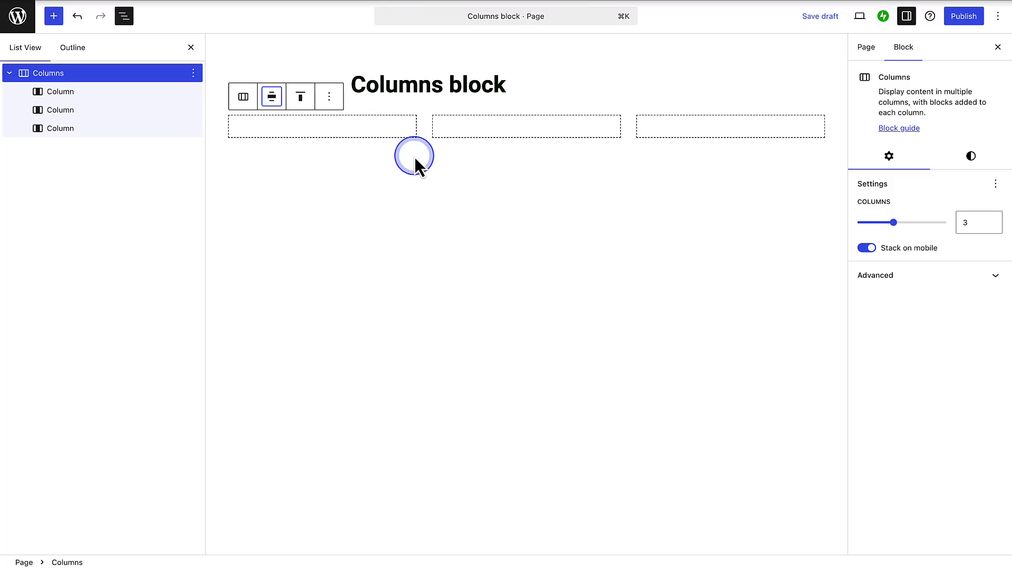
Step: Add an Image block to the first column with the media library photo of the woman in the red floral dress
{"action": "left_click", "coordinate": [321, 125]}
{"action": "left_click", "coordinate": [322, 126]}
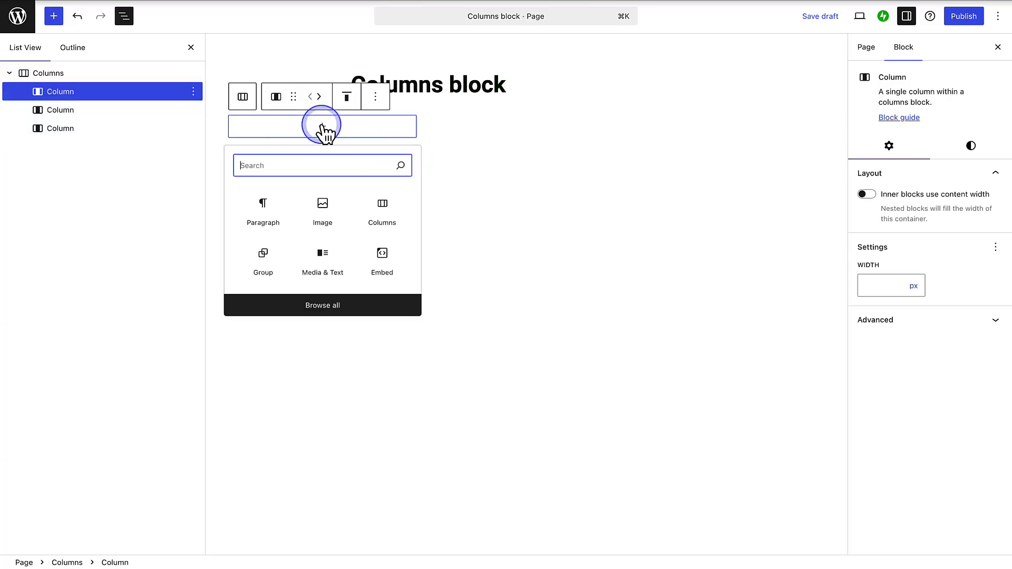
{"action": "left_click", "coordinate": [324, 211]}
{"action": "left_click", "coordinate": [321, 196]}
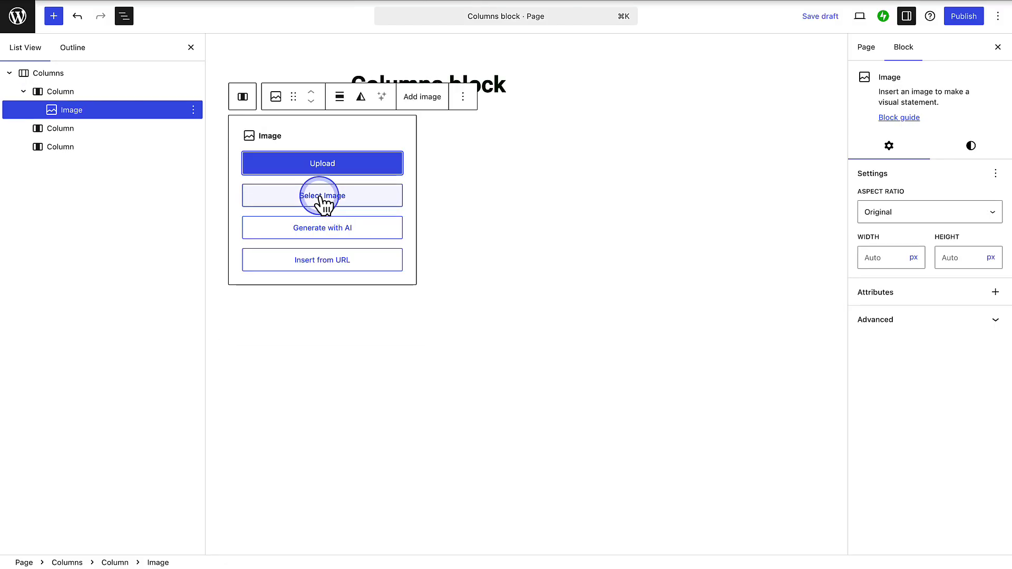
{"action": "left_click", "coordinate": [287, 231]}
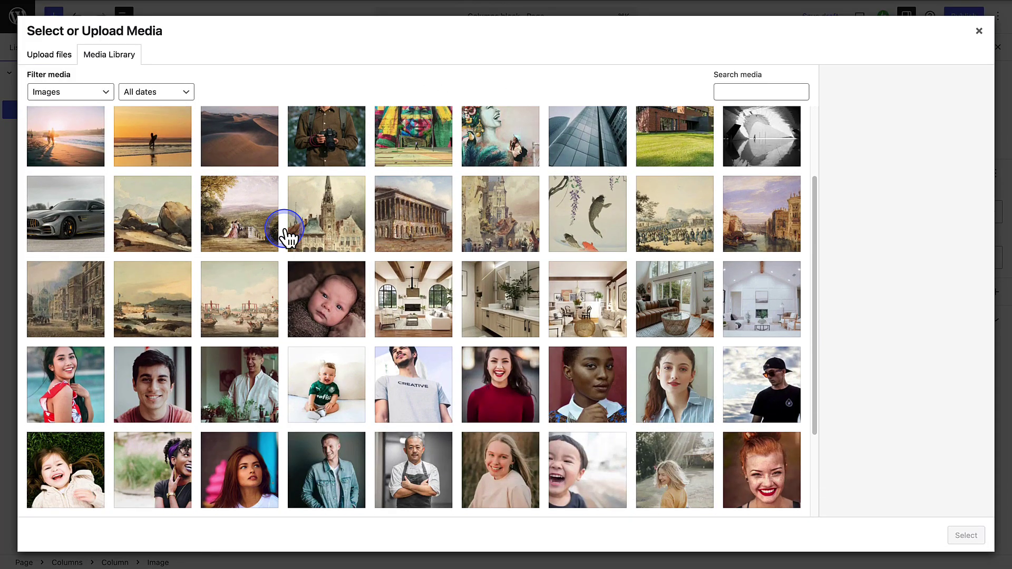
{"action": "scroll", "coordinate": [285, 237], "scroll_direction": "down", "scroll_amount": 3}
{"action": "left_click", "coordinate": [49, 310]}
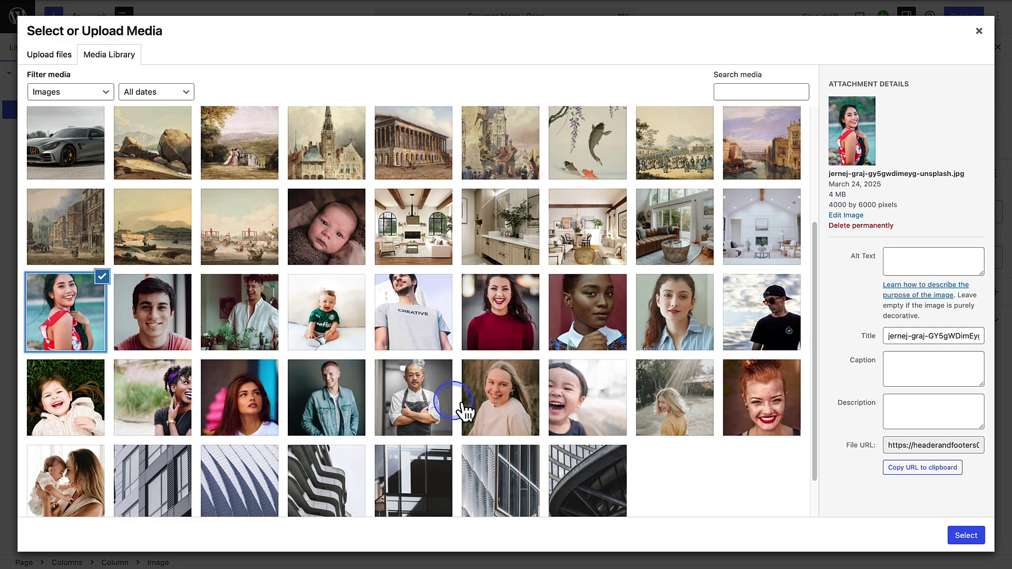
{"action": "left_click", "coordinate": [965, 537]}
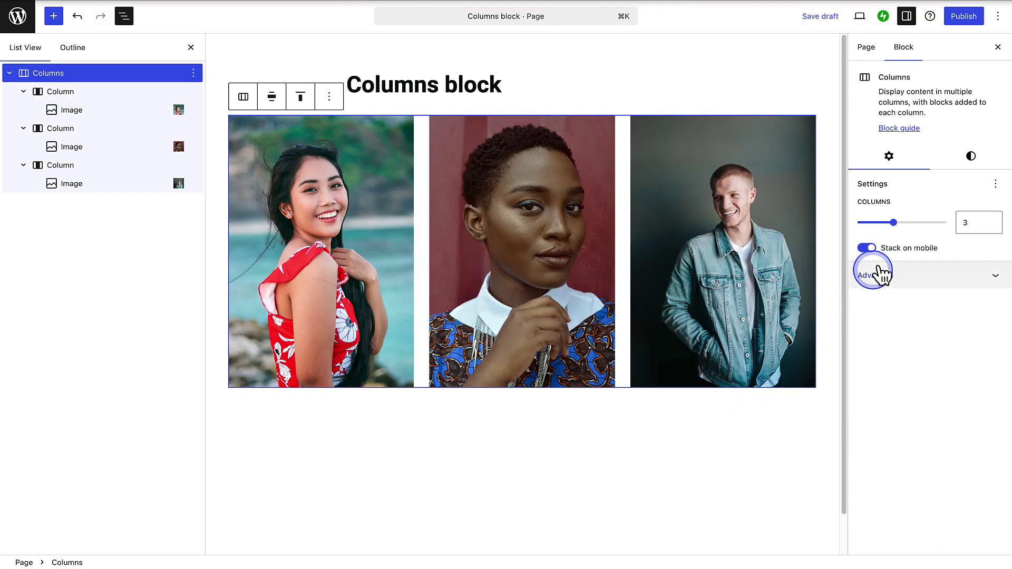
Step: Increase the Columns block to 4 columns and add the portrait of the red-haired woman to the fourth column
{"action": "left_click", "coordinate": [971, 156]}
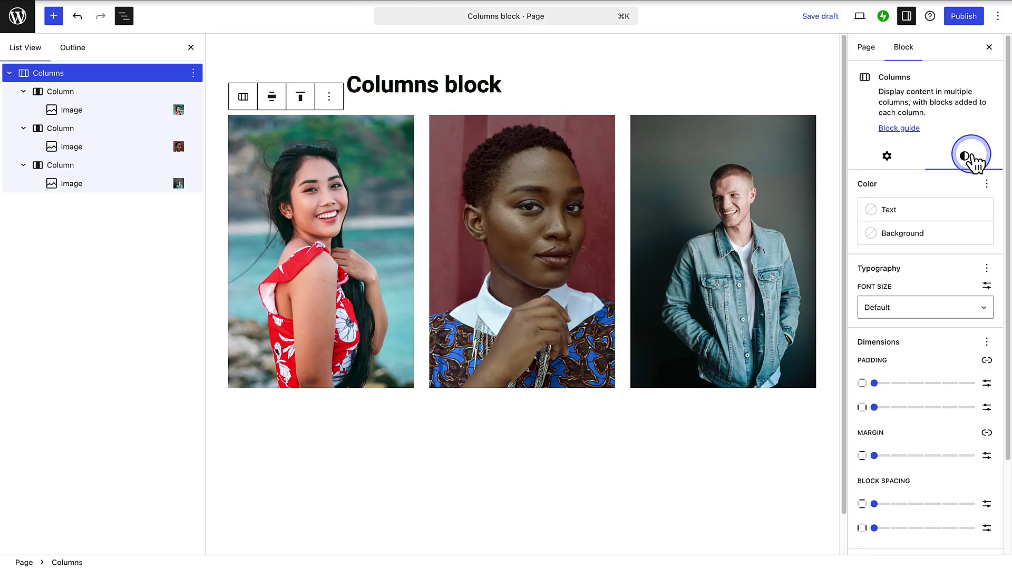
{"action": "left_click", "coordinate": [889, 157]}
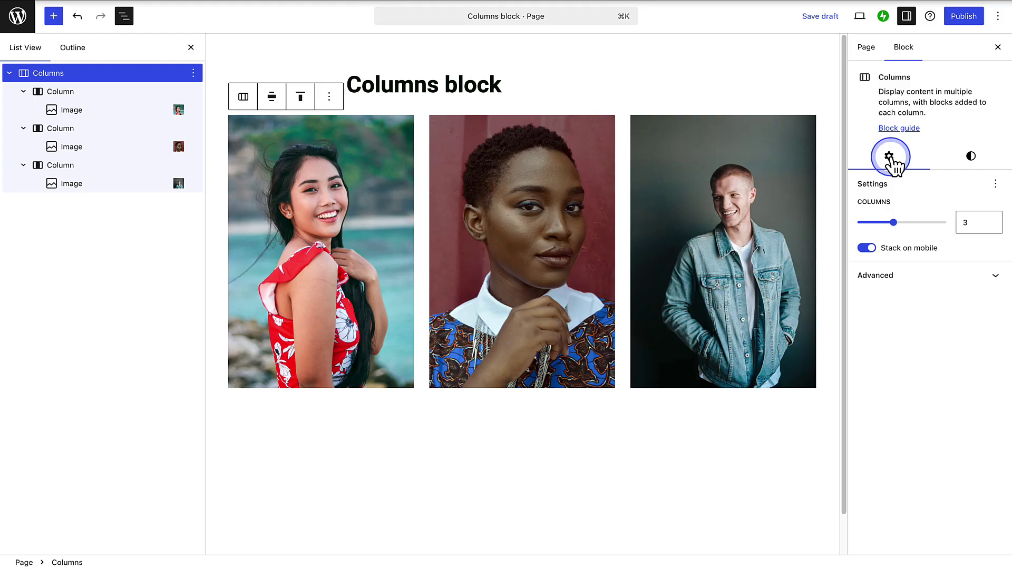
{"action": "left_click", "coordinate": [991, 220]}
{"action": "left_click", "coordinate": [755, 130]}
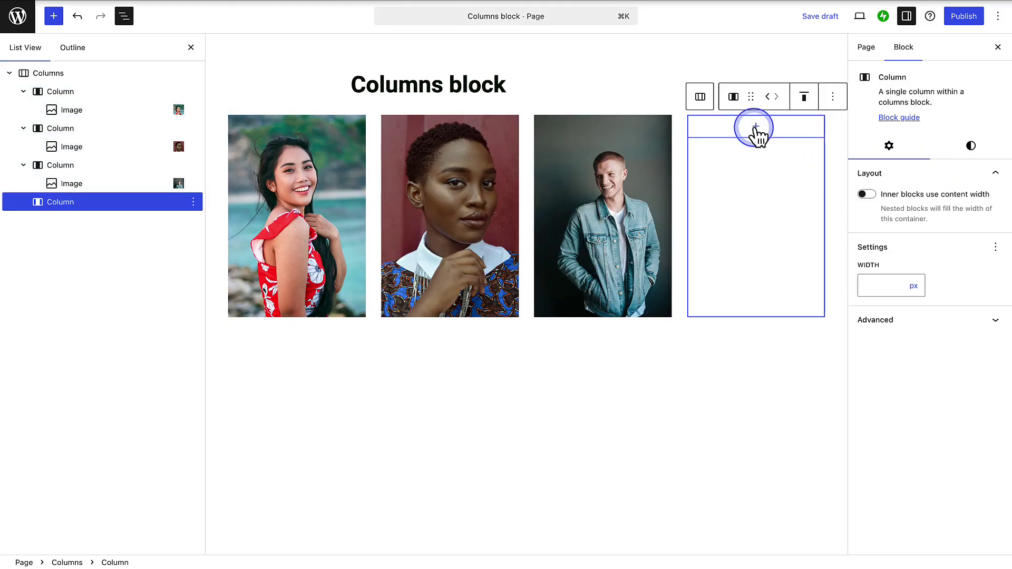
{"action": "left_click", "coordinate": [959, 540]}
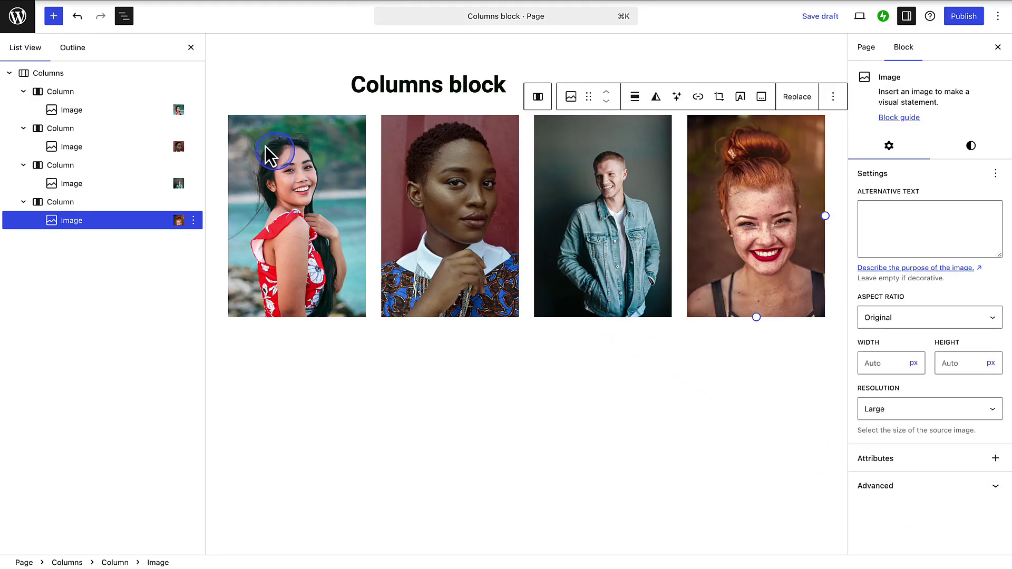
Step: Duplicate the whole four-column Columns block and undo the duplication
{"action": "left_click", "coordinate": [116, 74]}
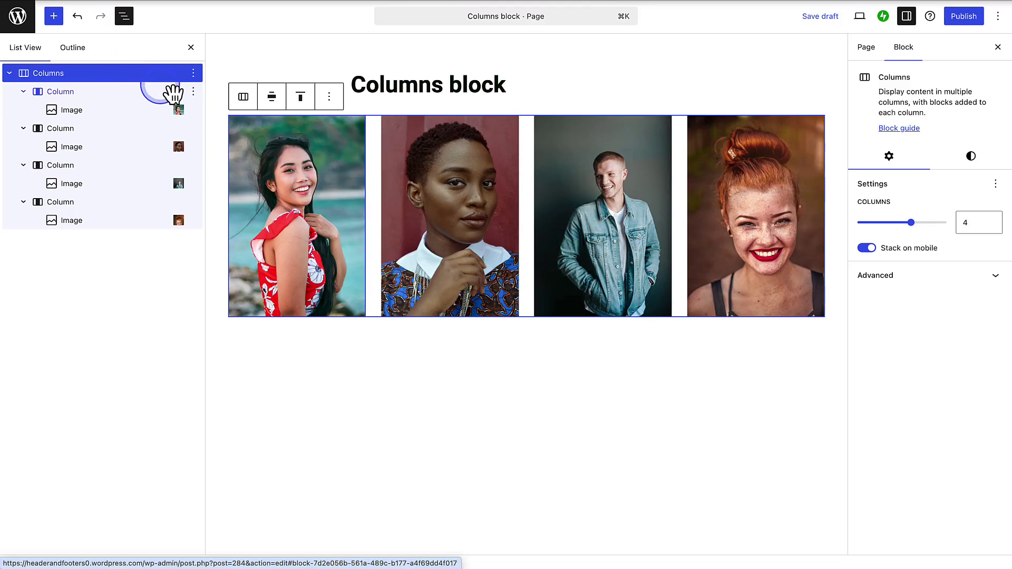
{"action": "left_click", "coordinate": [329, 97]}
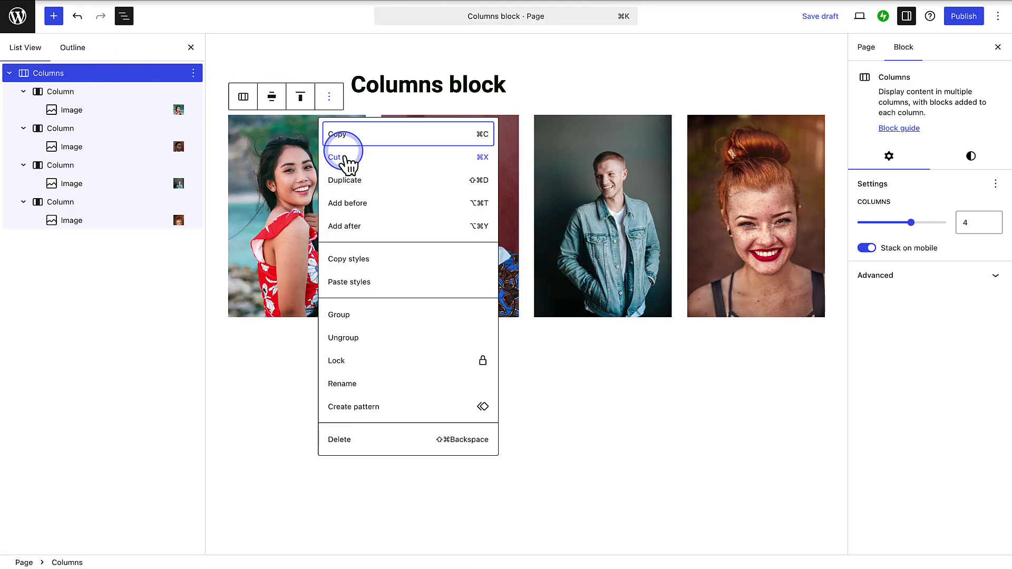
{"action": "left_click", "coordinate": [346, 181]}
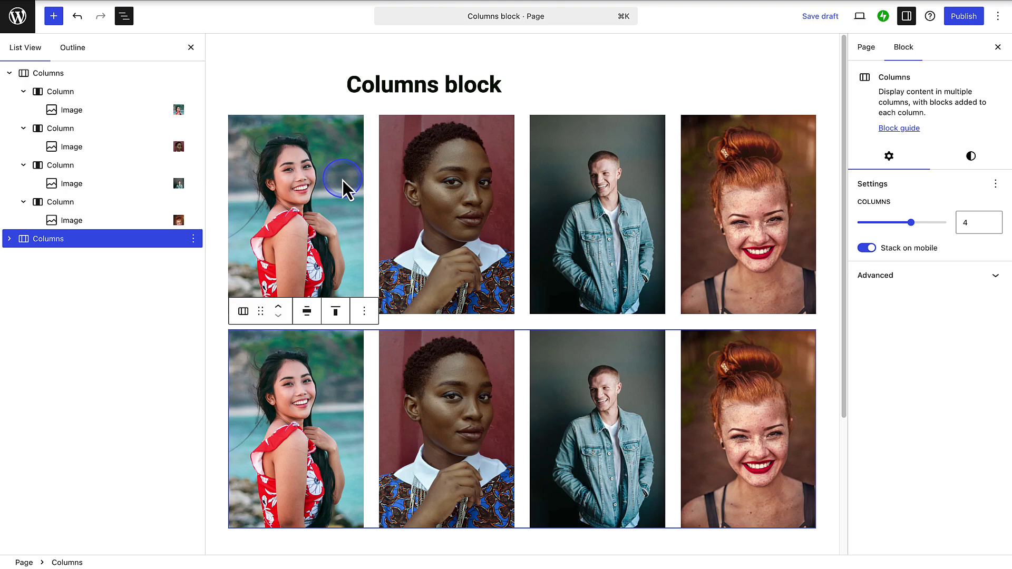
{"action": "left_click", "coordinate": [77, 16]}
{"action": "left_click", "coordinate": [271, 200]}
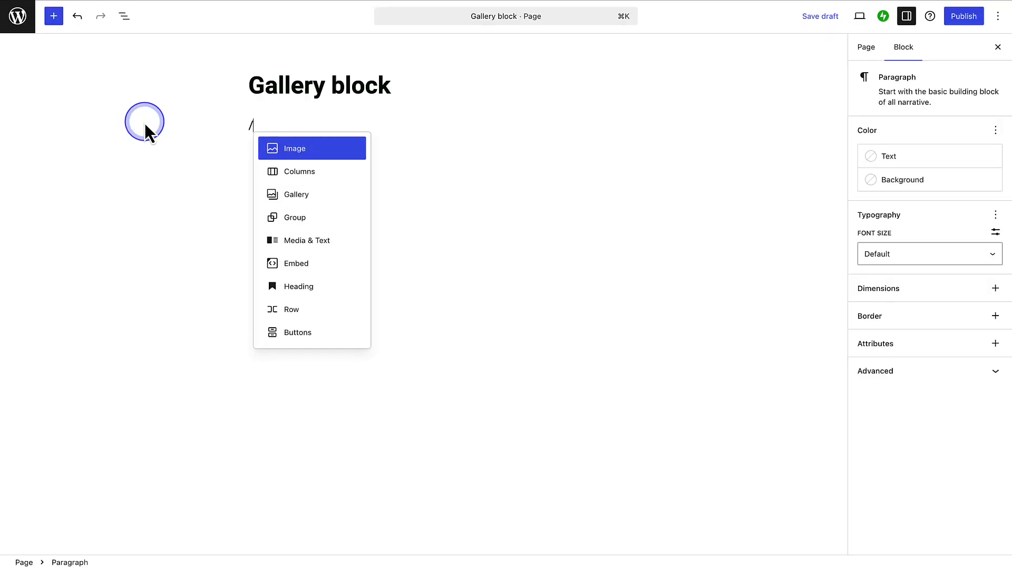
Step: Insert a Gallery block below the title of the Gallery block page and open the Media Library as its image source
{"action": "type", "text": "Gallery"}
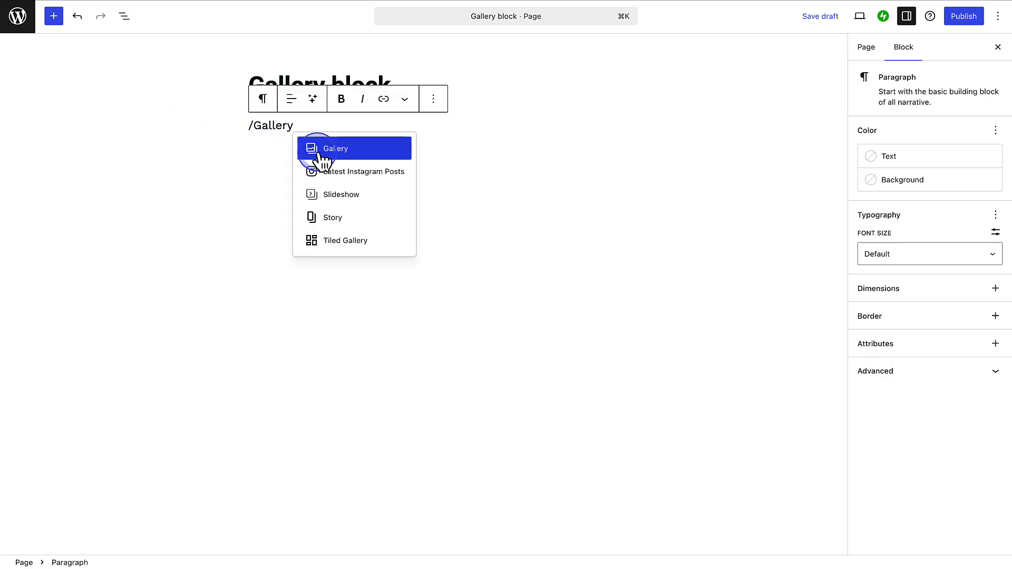
{"action": "left_click", "coordinate": [321, 153]}
{"action": "left_click", "coordinate": [340, 182]}
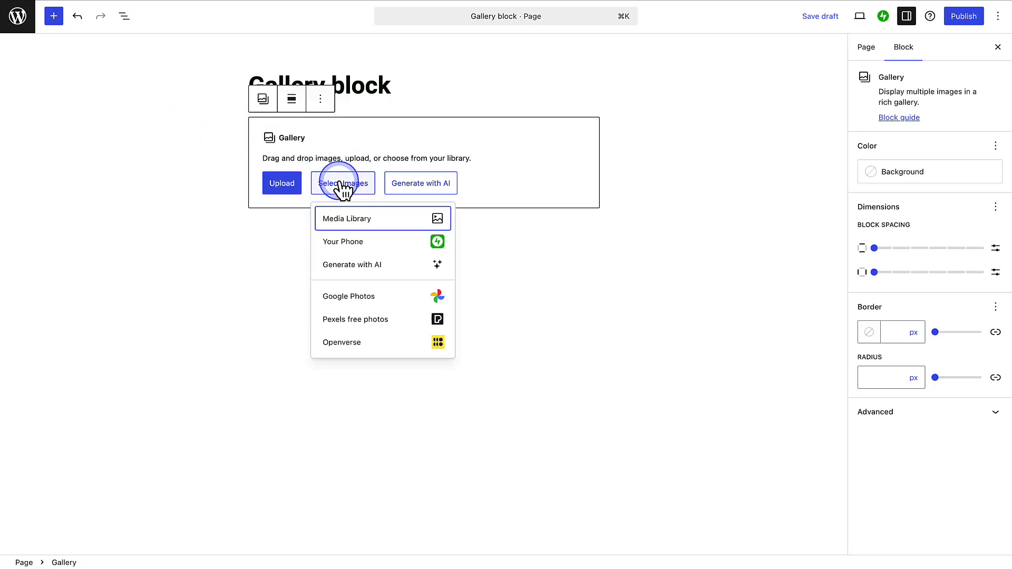
{"action": "left_click", "coordinate": [345, 218]}
Step: Select the 11 consecutive vintage artworks, from the rocky landscape to the harbor with boats, and insert them as a new gallery
{"action": "left_click", "coordinate": [425, 305]}
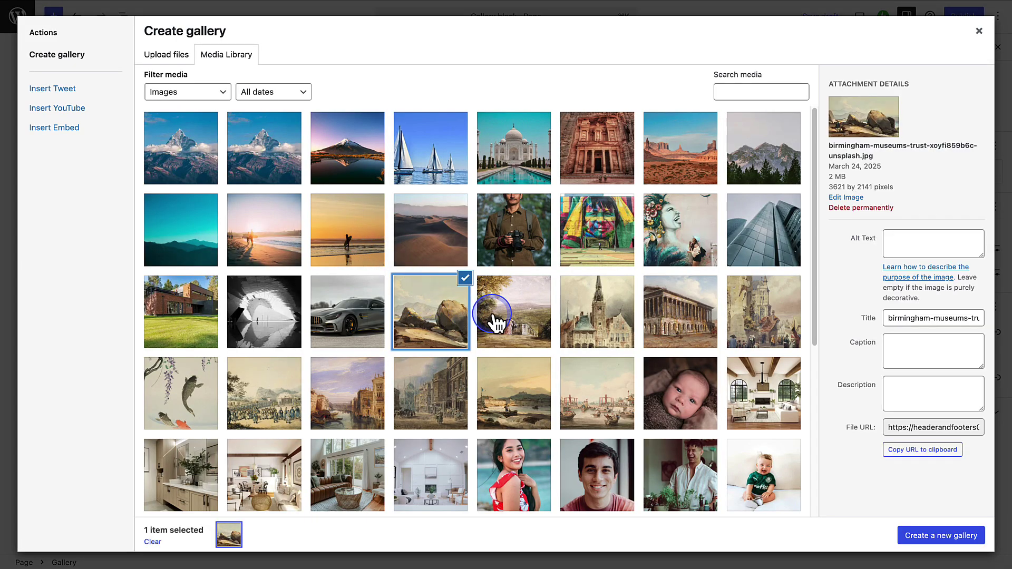
{"action": "left_click", "coordinate": [492, 316]}
{"action": "left_click", "coordinate": [585, 326]}
{"action": "left_click", "coordinate": [669, 335]}
{"action": "left_click", "coordinate": [754, 329]}
{"action": "left_click", "coordinate": [195, 392]}
{"action": "left_click", "coordinate": [274, 395]}
{"action": "left_click", "coordinate": [359, 396]}
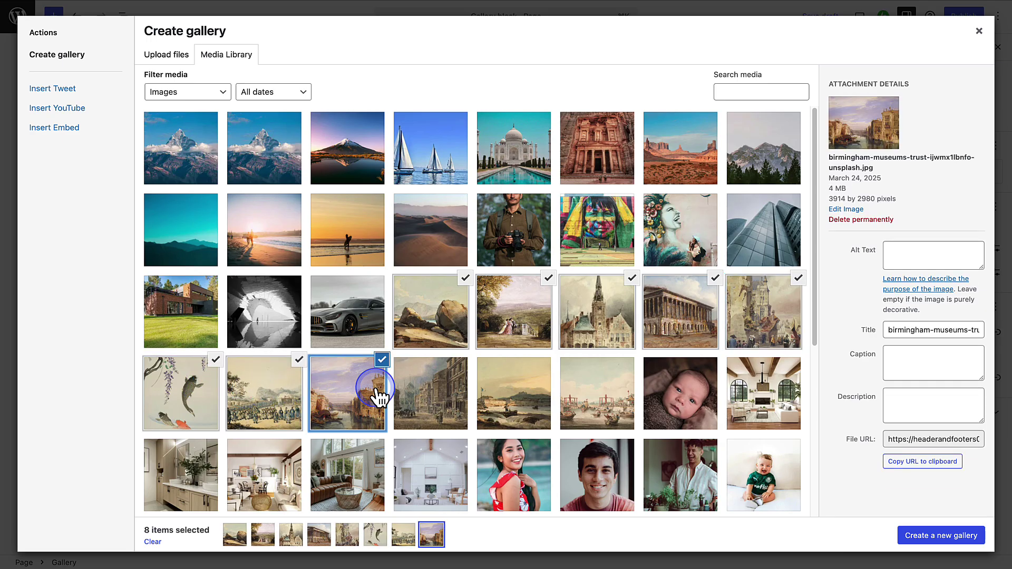
{"action": "left_click", "coordinate": [442, 395]}
{"action": "left_click", "coordinate": [527, 396]}
{"action": "left_click", "coordinate": [606, 400]}
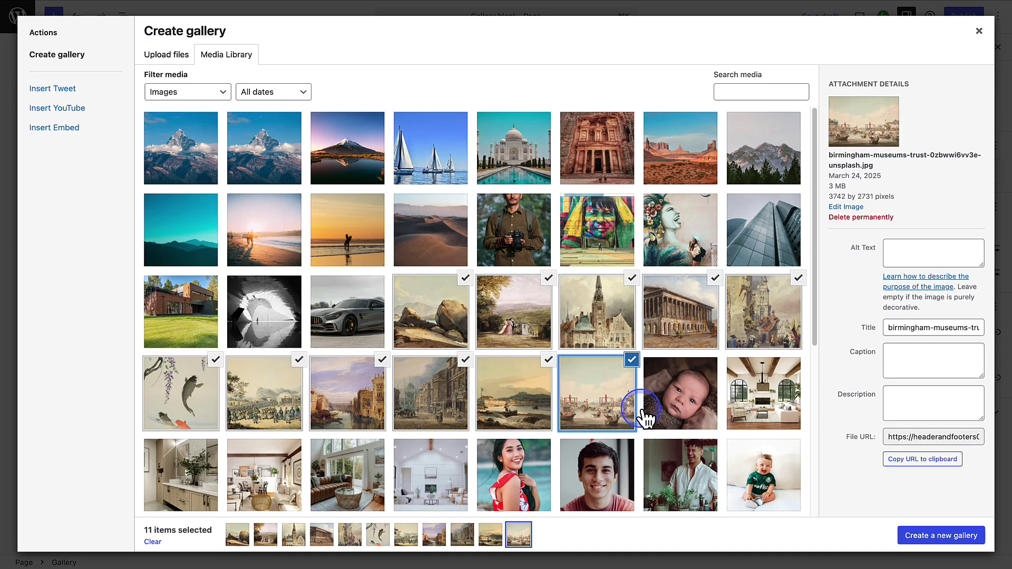
{"action": "left_click", "coordinate": [920, 532]}
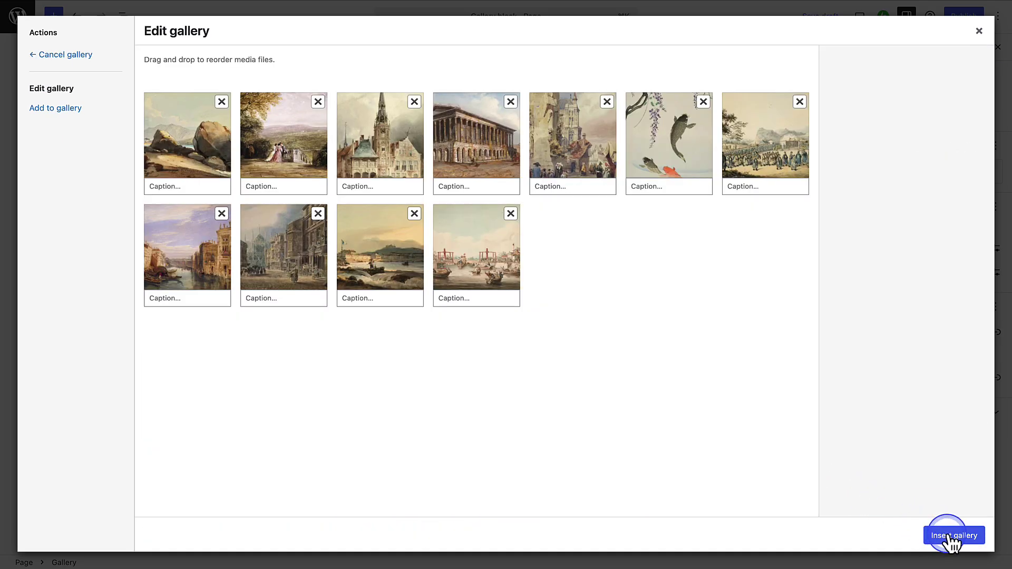
{"action": "left_click", "coordinate": [941, 536]}
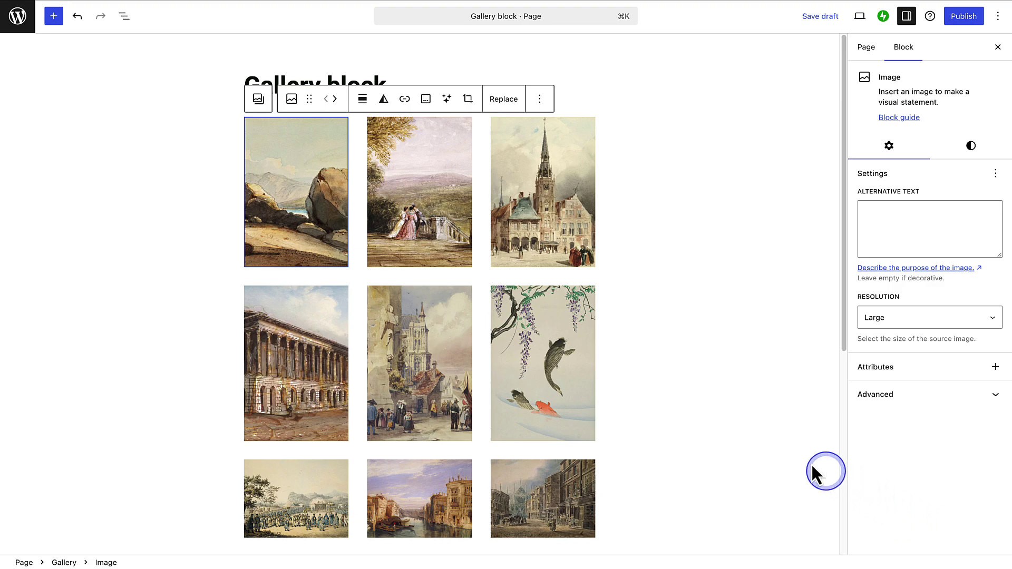
Step: Select the whole Gallery block and show the page's List View
{"action": "left_click", "coordinate": [258, 100]}
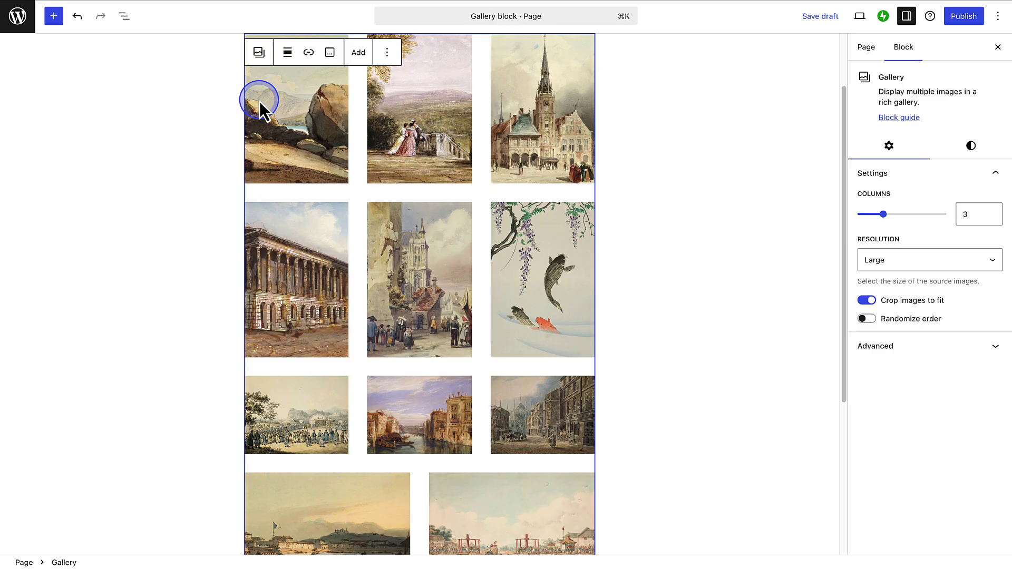
{"action": "left_click", "coordinate": [125, 16]}
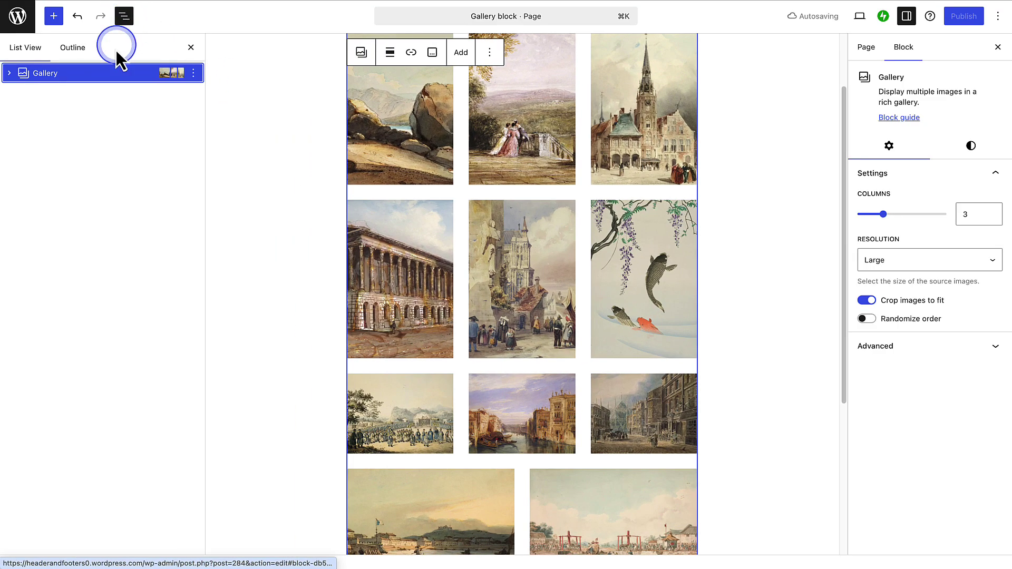
{"action": "scroll", "coordinate": [270, 134], "scroll_direction": "up", "scroll_amount": 2}
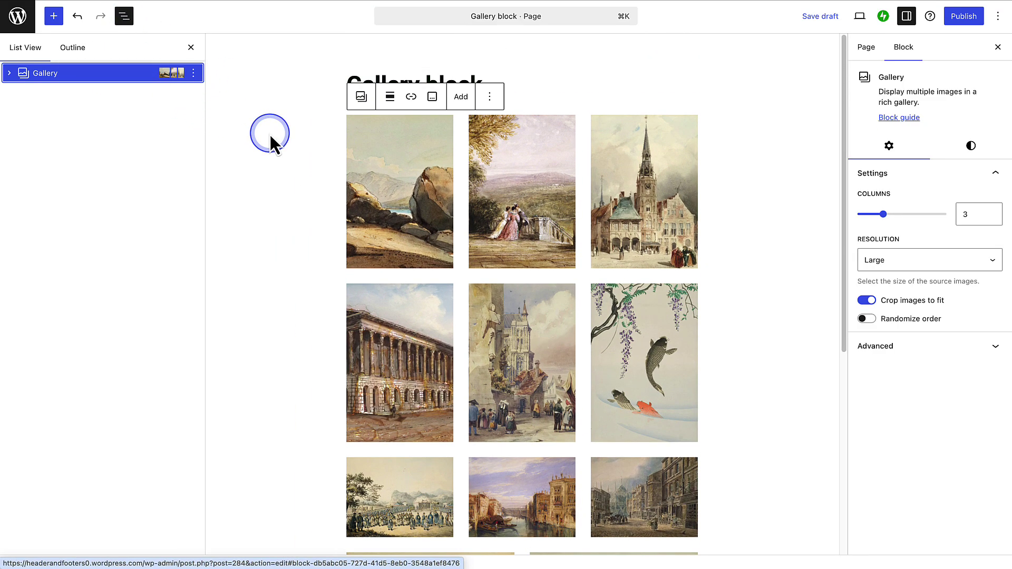
Step: Set the gallery's alignment to Wide width and briefly show its options for adding images
{"action": "left_click", "coordinate": [390, 98]}
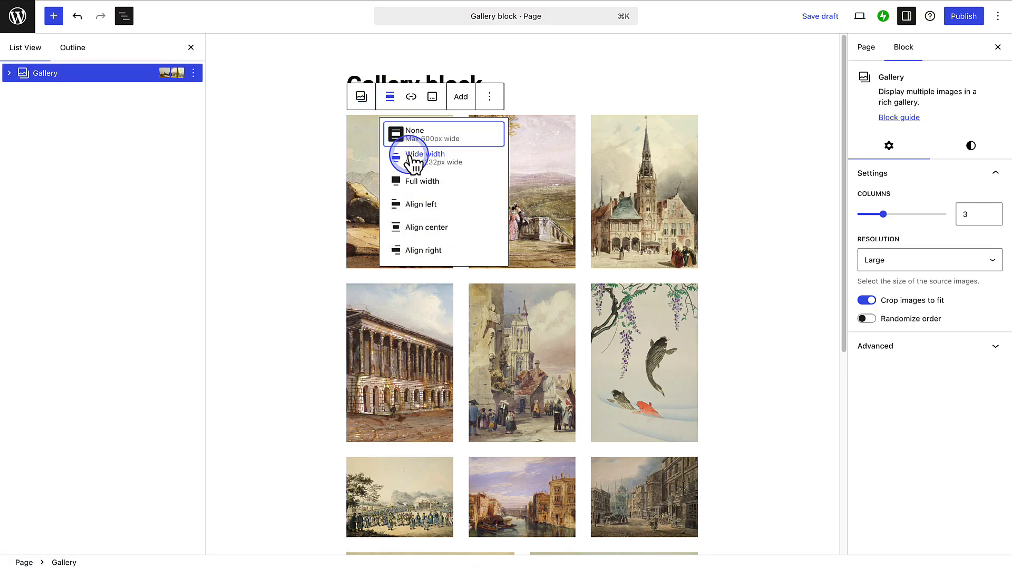
{"action": "left_click", "coordinate": [409, 156]}
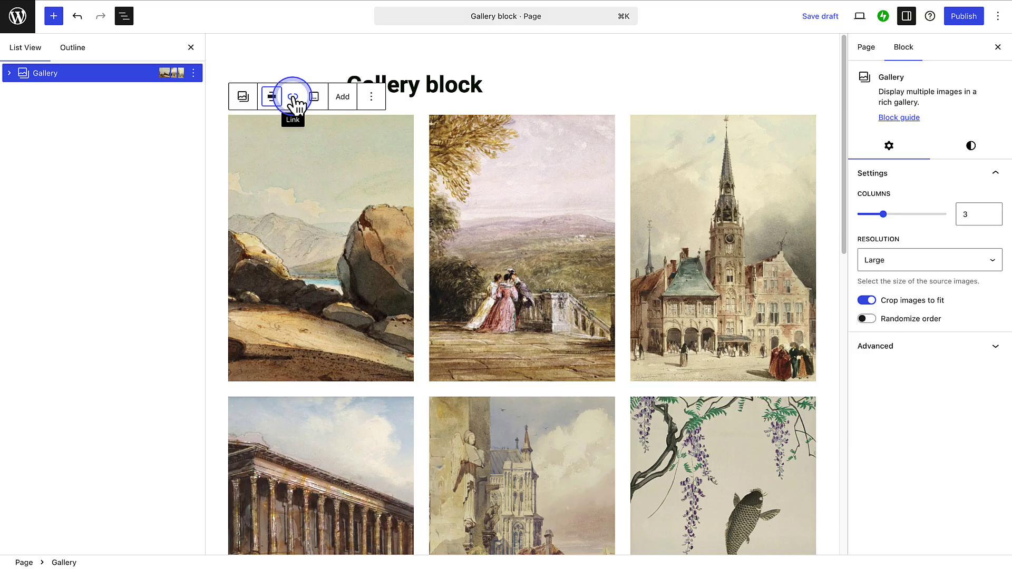
{"action": "left_click", "coordinate": [342, 97]}
{"action": "left_click", "coordinate": [342, 97]}
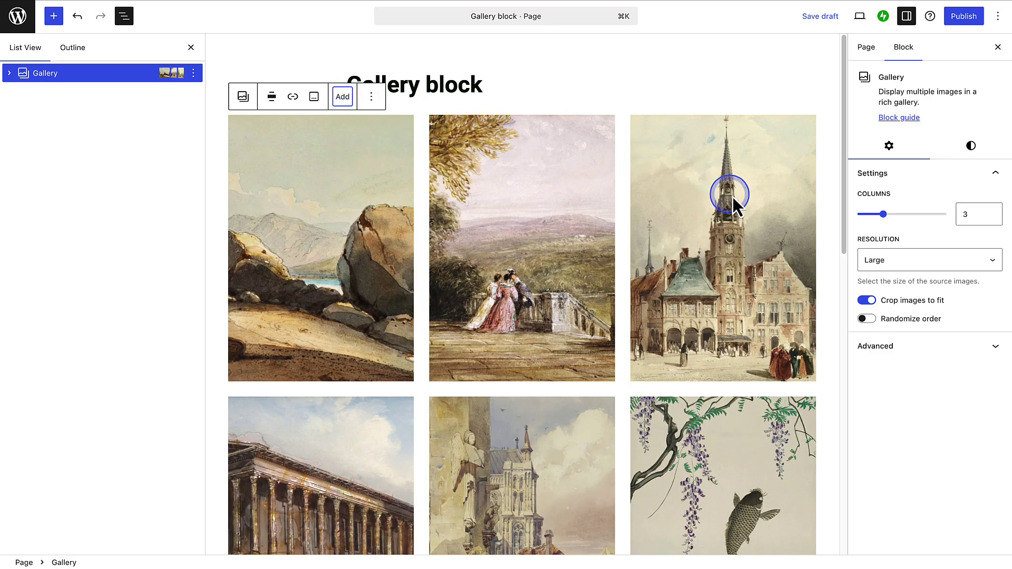
Step: Set the gallery to 4 columns and deselect the block to view the layout
{"action": "left_click", "coordinate": [991, 213]}
{"action": "left_click", "coordinate": [991, 213]}
{"action": "left_click", "coordinate": [991, 218]}
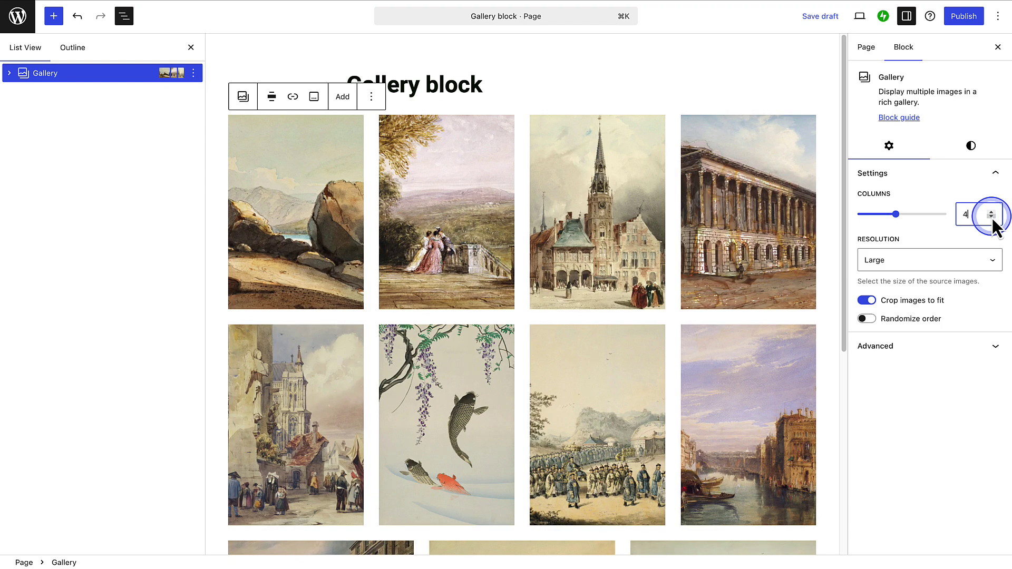
{"action": "mouse_move", "coordinate": [845, 202]}
{"action": "left_mouse_down"}
{"action": "mouse_move", "coordinate": [852, 285]}
{"action": "mouse_move", "coordinate": [845, 197]}
{"action": "left_mouse_up"}
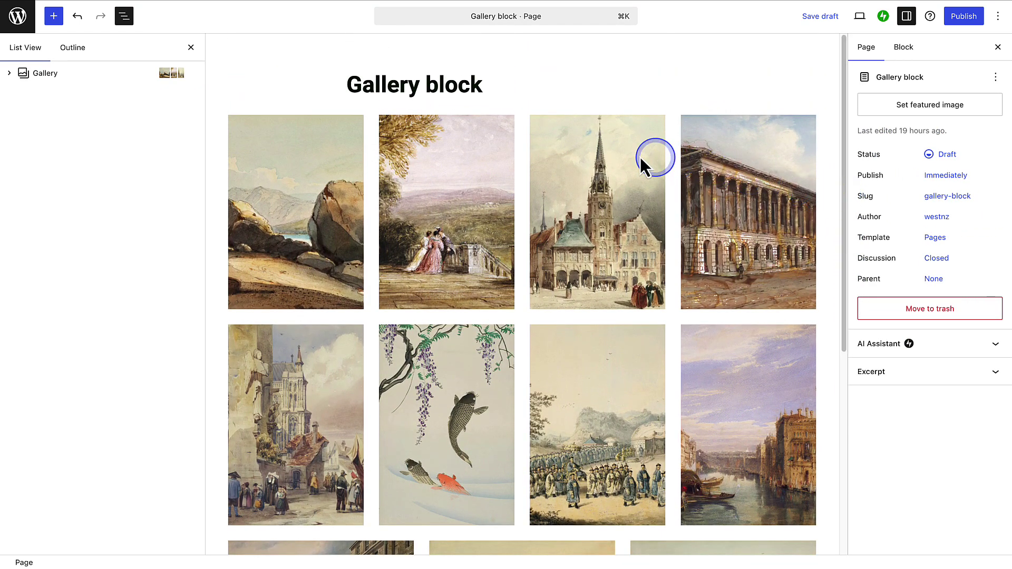
Step: Set the gallery's image resolution to Full Size, and switch Crop images to fit off and back on
{"action": "left_click", "coordinate": [137, 83]}
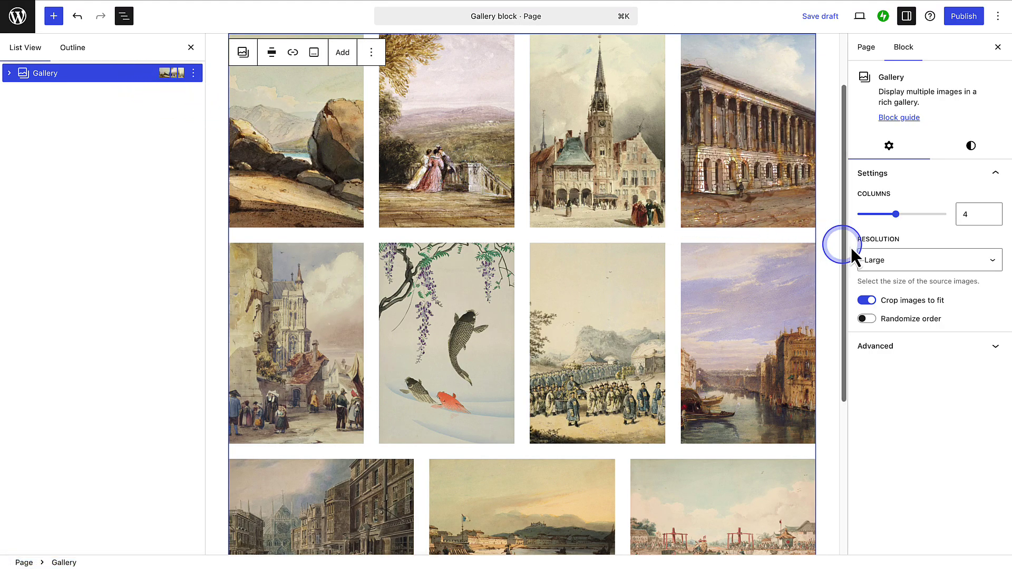
{"action": "left_click", "coordinate": [896, 261]}
{"action": "left_click", "coordinate": [893, 272]}
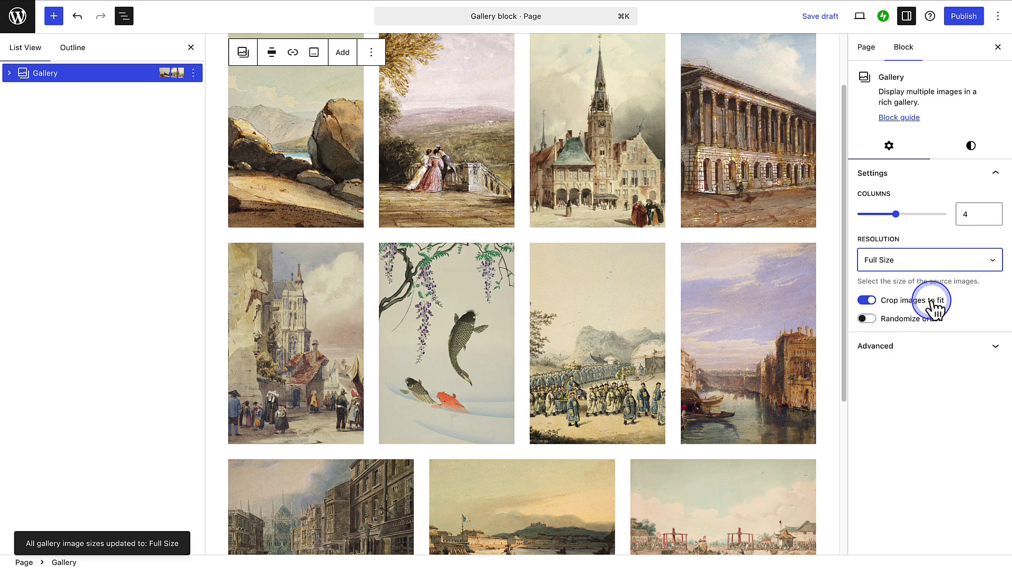
{"action": "left_click", "coordinate": [869, 301]}
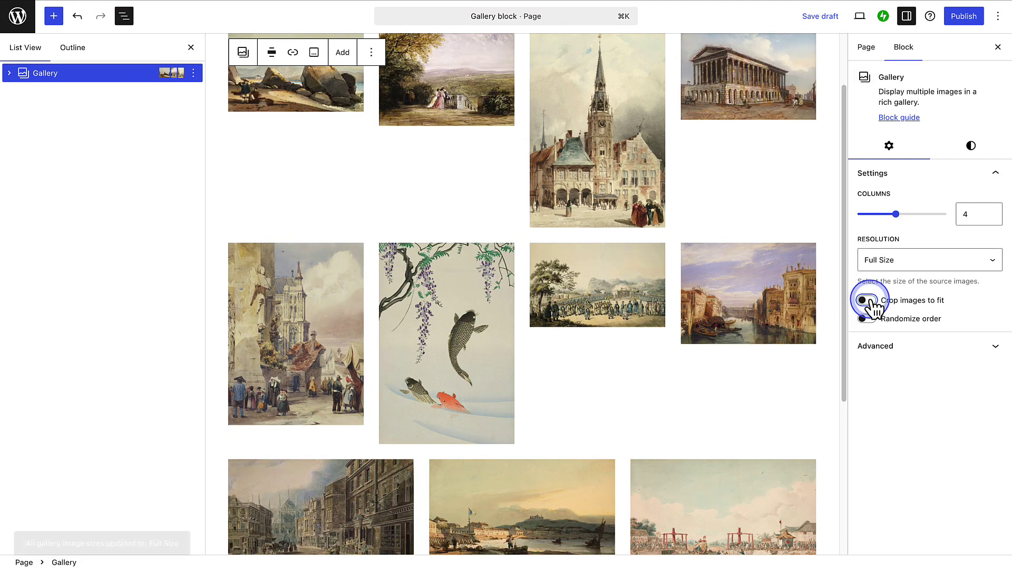
{"action": "left_click", "coordinate": [869, 302]}
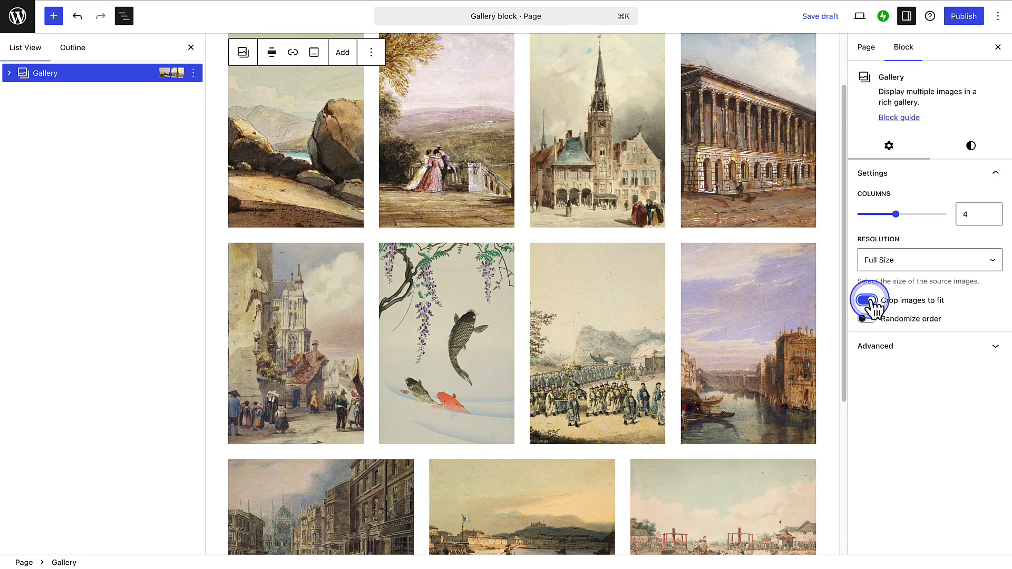
Step: Give the gallery block the near-black Contrast theme color #020E01 as its background
{"action": "left_click", "coordinate": [970, 147]}
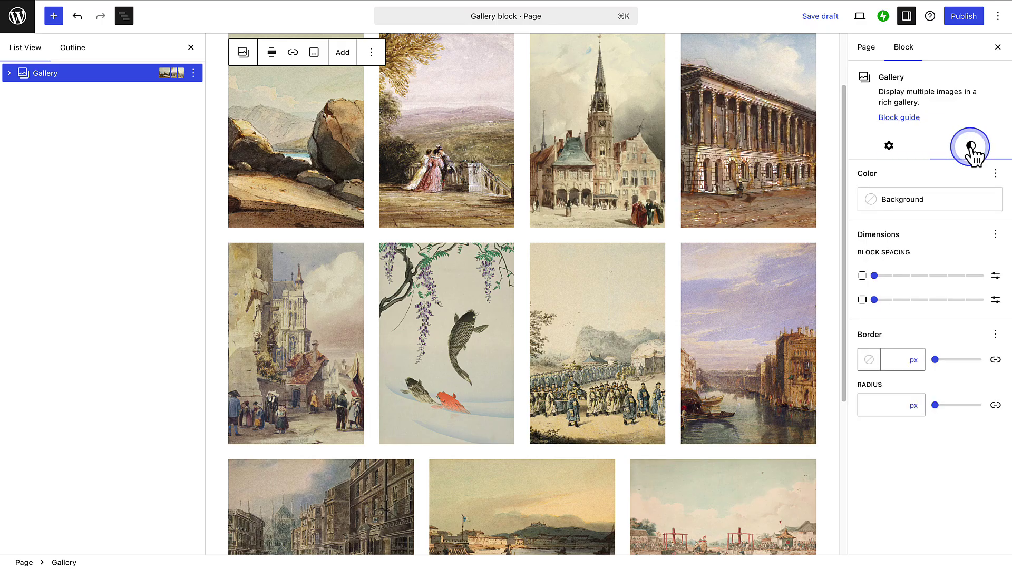
{"action": "left_click", "coordinate": [937, 200]}
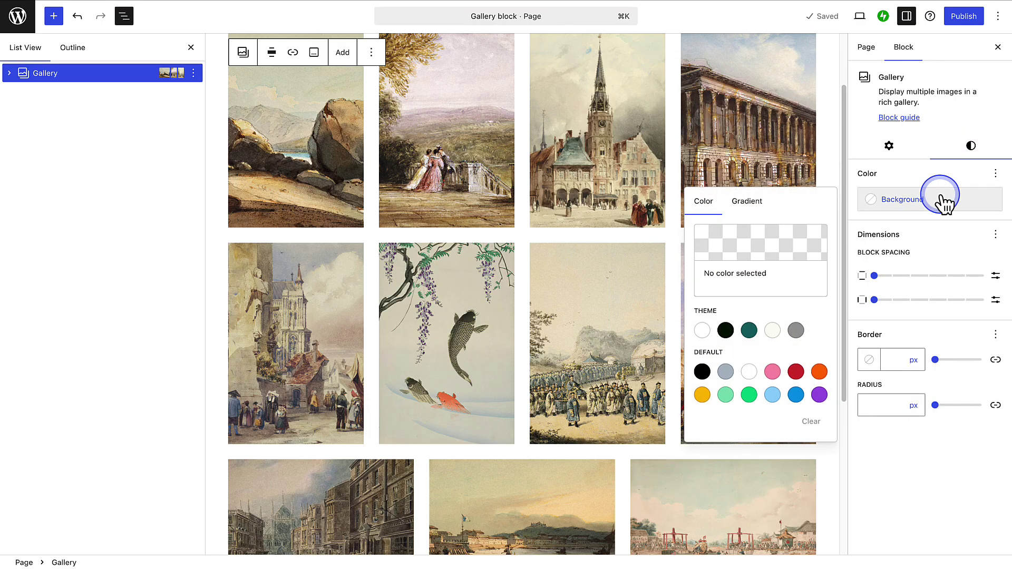
{"action": "left_click", "coordinate": [726, 330]}
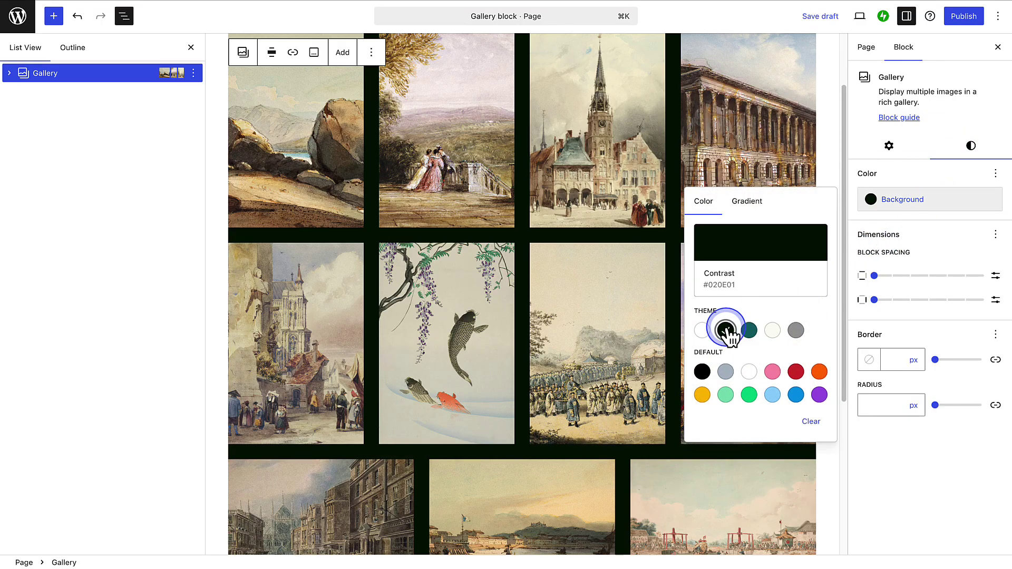
{"action": "left_click", "coordinate": [940, 234]}
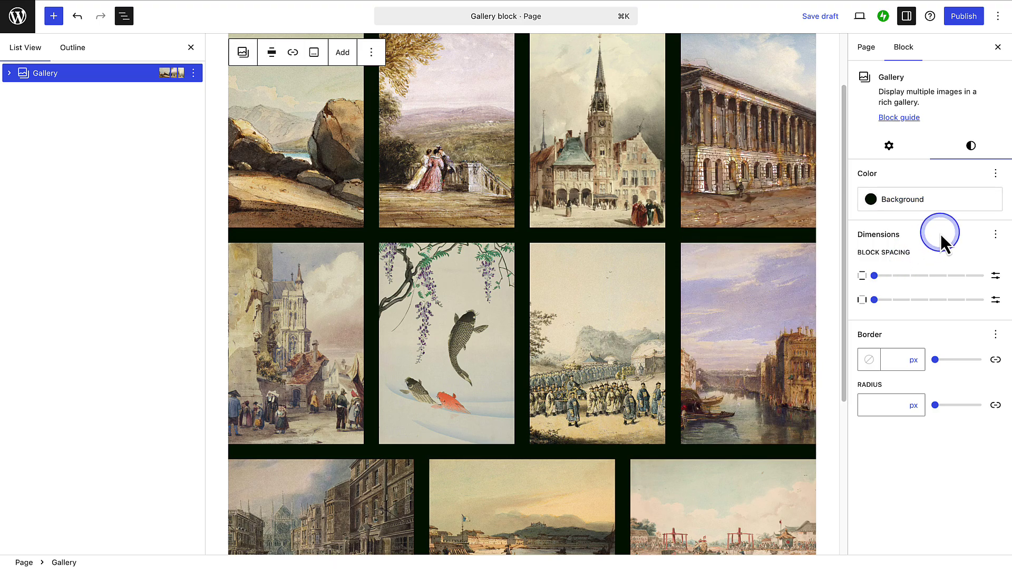
Step: Add the Padding control to the gallery's dimensions and set both vertical and horizontal padding to 3
{"action": "left_click", "coordinate": [995, 235]}
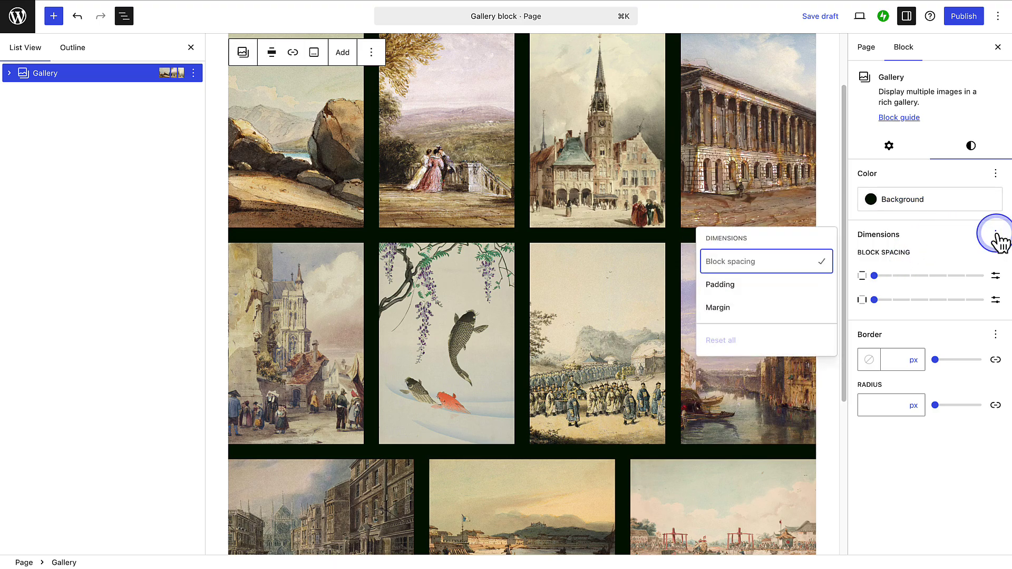
{"action": "left_click", "coordinate": [803, 289]}
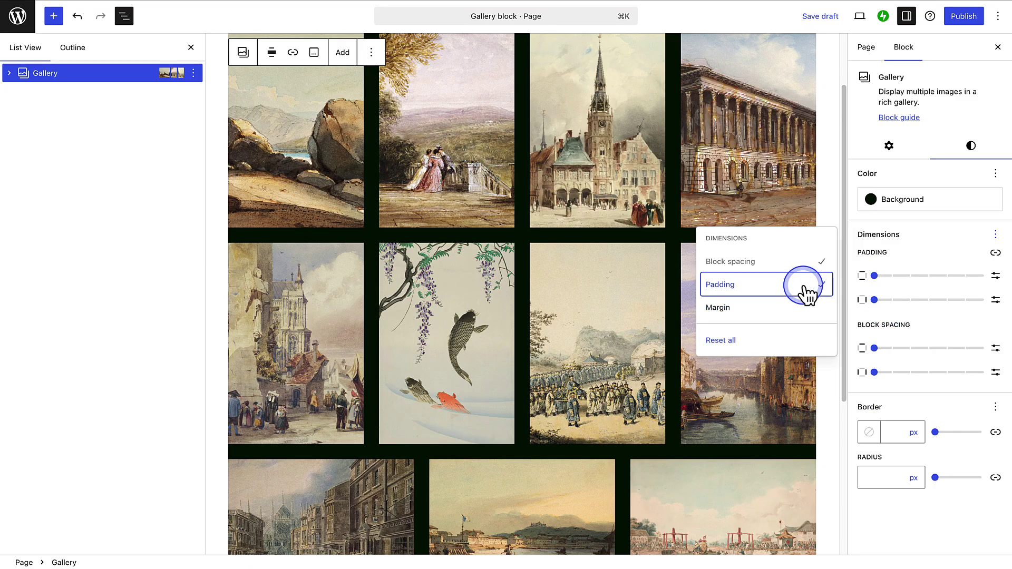
{"action": "left_click_drag", "start_coordinate": [874, 276], "coordinate": [929, 276]}
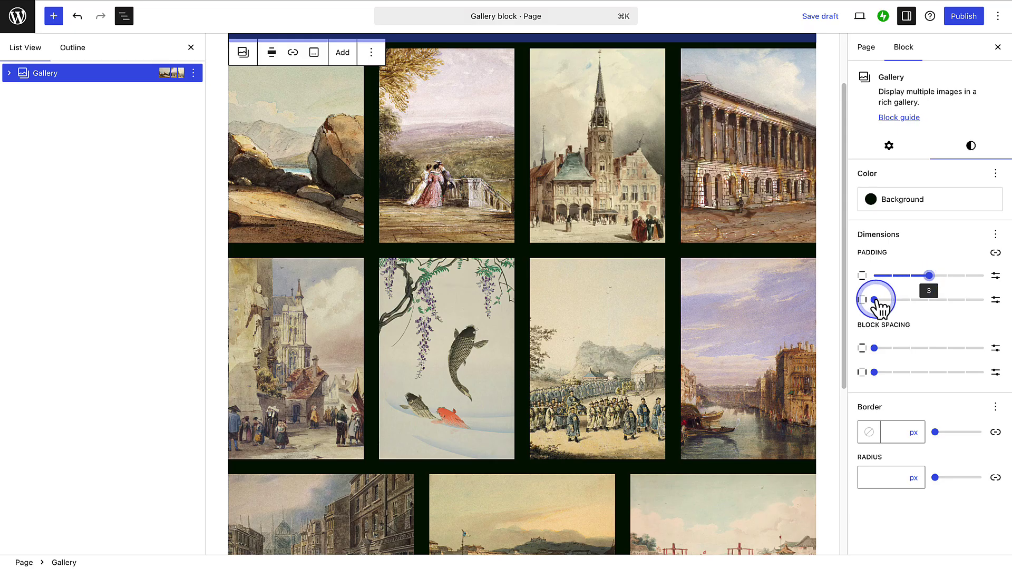
{"action": "left_click_drag", "start_coordinate": [876, 300], "coordinate": [928, 300]}
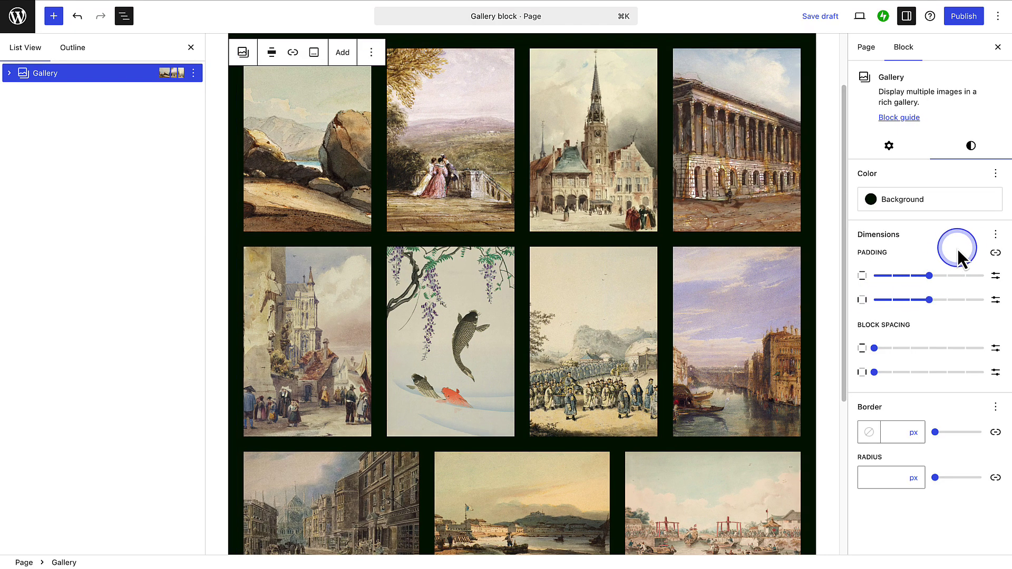
Step: Reset all of the gallery's dimension settings and its background color
{"action": "left_click", "coordinate": [995, 234]}
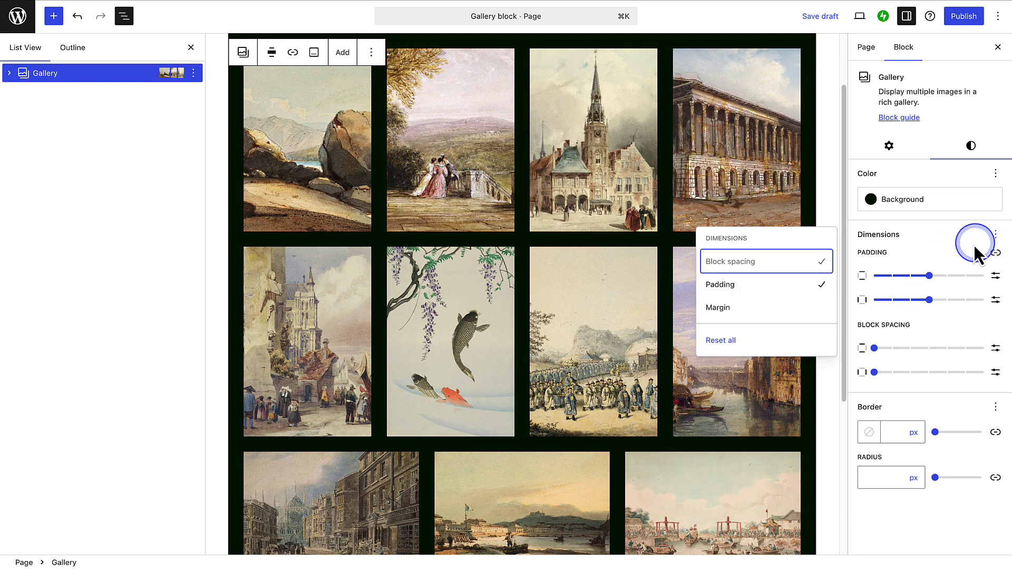
{"action": "left_click", "coordinate": [771, 343]}
{"action": "left_click", "coordinate": [995, 174]}
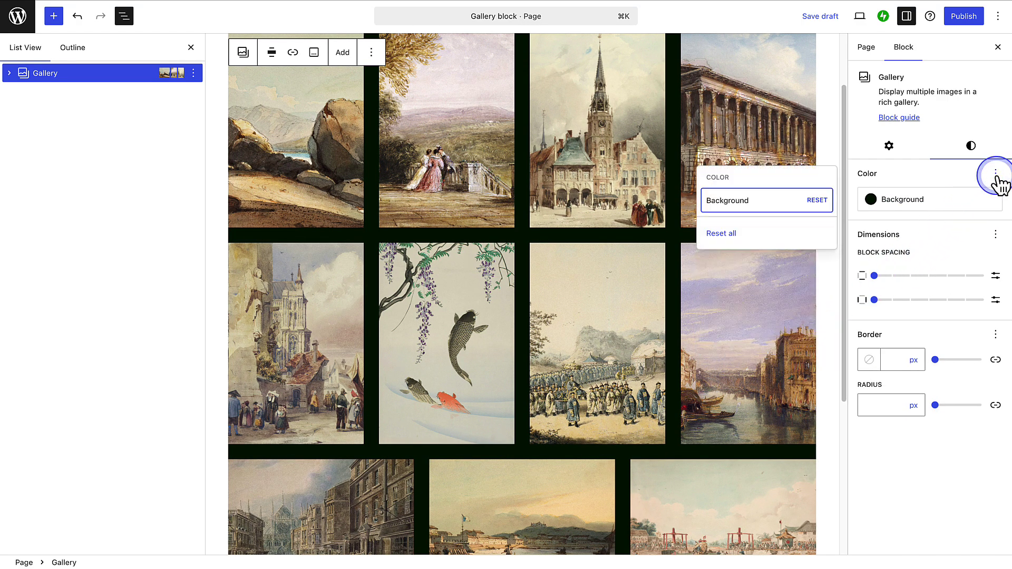
{"action": "left_click", "coordinate": [820, 200]}
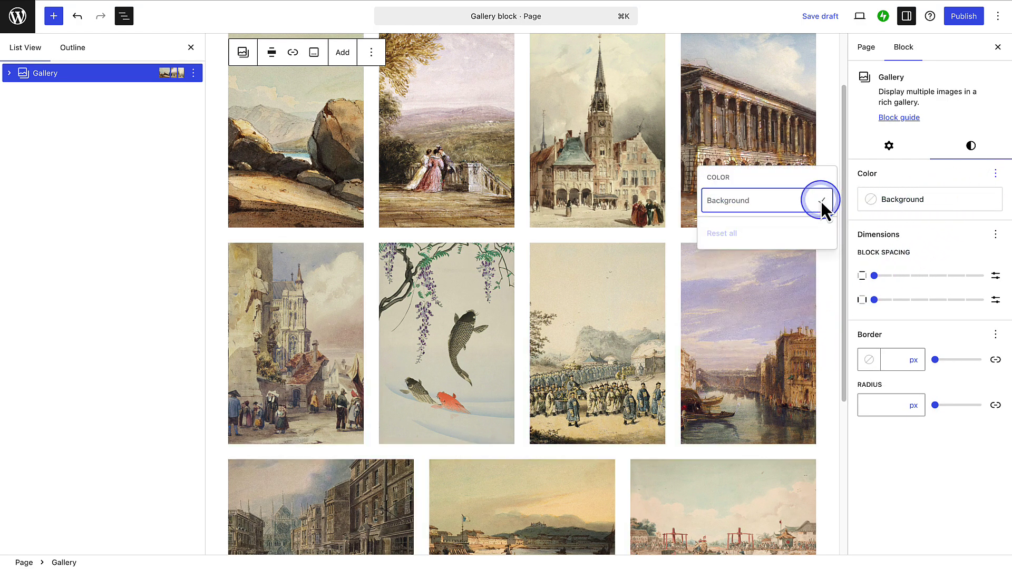
{"action": "left_click", "coordinate": [922, 232]}
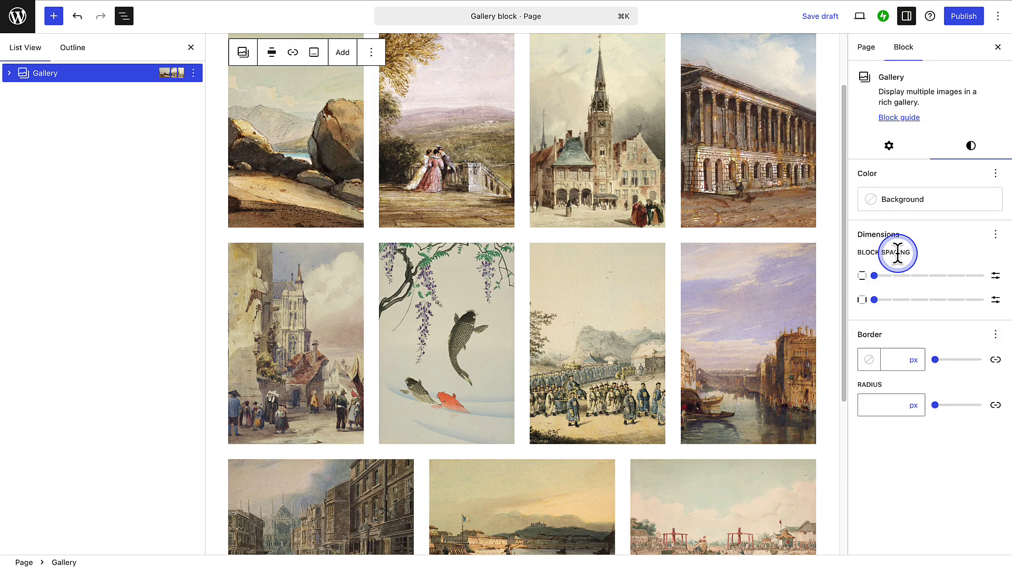
Step: Set the gallery's block spacing to None and look over the whole grid of paintings
{"action": "left_click", "coordinate": [875, 284]}
{"action": "left_click", "coordinate": [870, 278]}
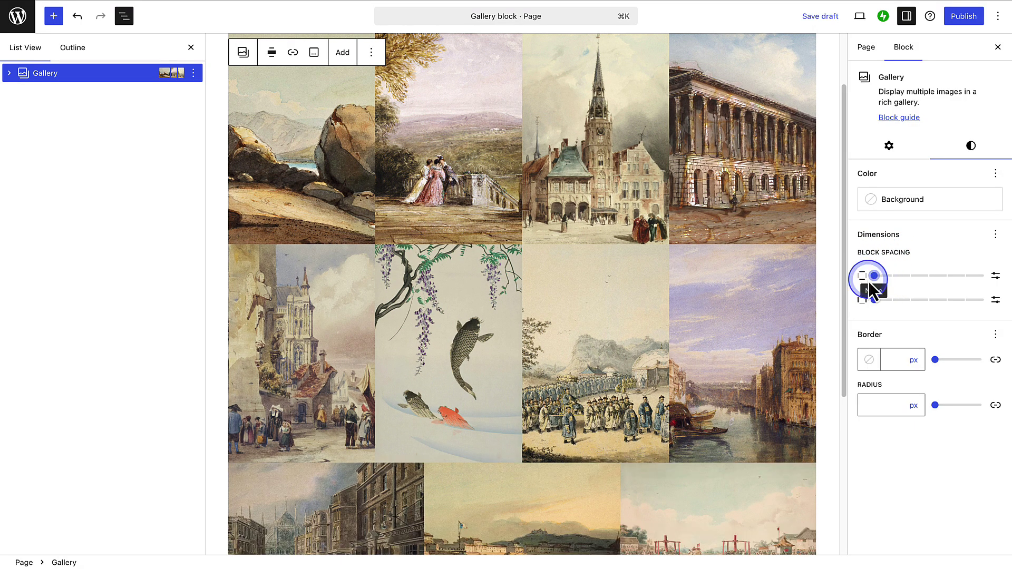
{"action": "scroll", "coordinate": [789, 311], "scroll_direction": "down", "scroll_amount": 2}
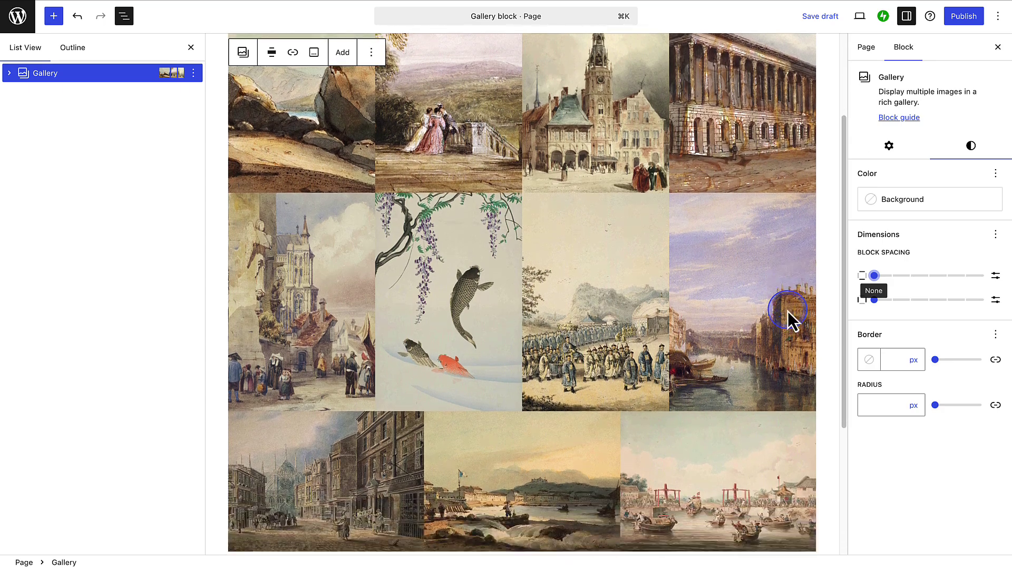
{"action": "scroll", "coordinate": [788, 311], "scroll_direction": "up", "scroll_amount": 3}
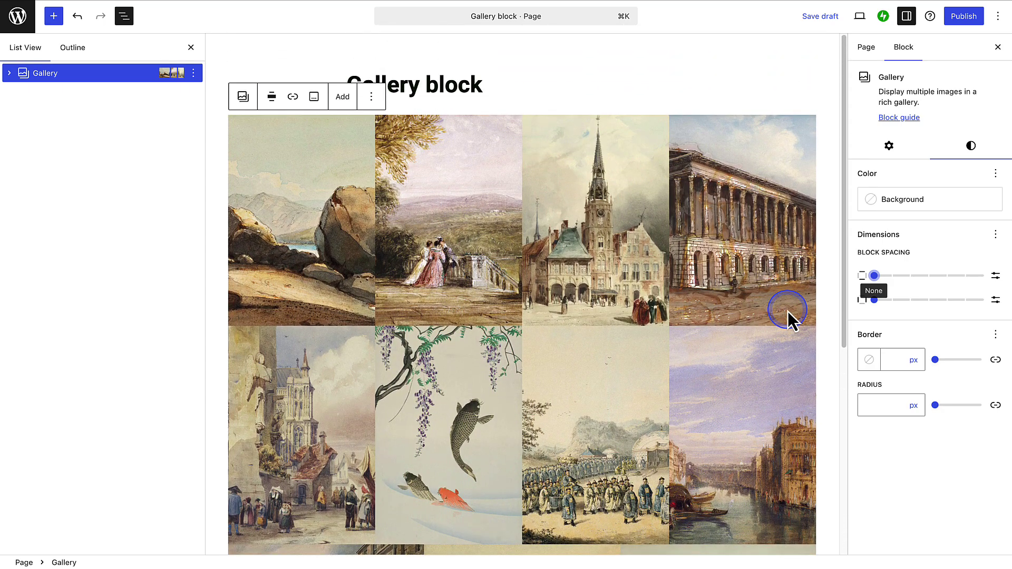
Step: Widen the gallery's vertical and horizontal block spacing to the fifth slider step, and reset all dimensions
{"action": "left_click_drag", "start_coordinate": [874, 300], "coordinate": [970, 301]}
{"action": "left_click", "coordinate": [968, 300]}
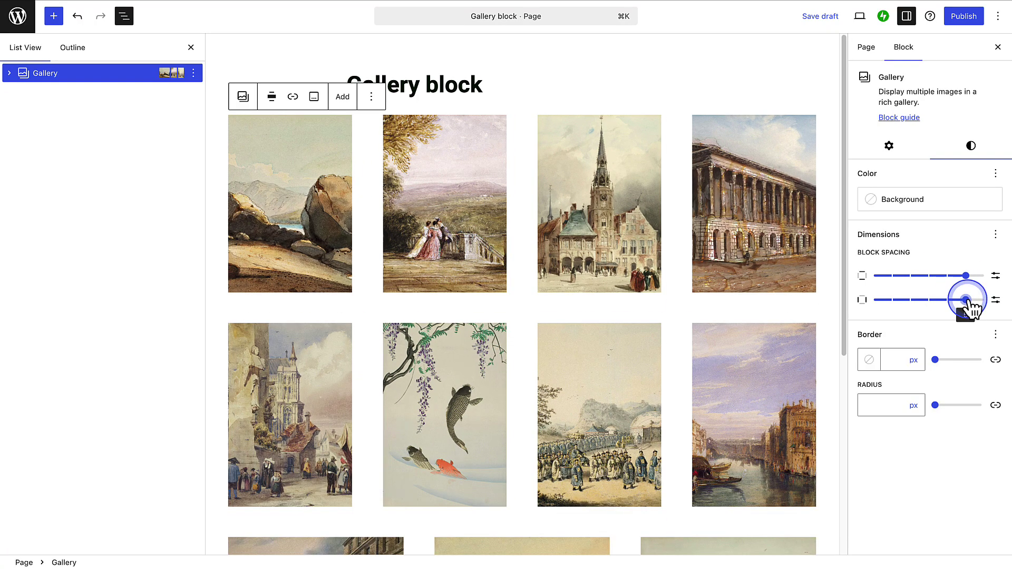
{"action": "left_click", "coordinate": [995, 234]}
{"action": "left_click", "coordinate": [793, 340]}
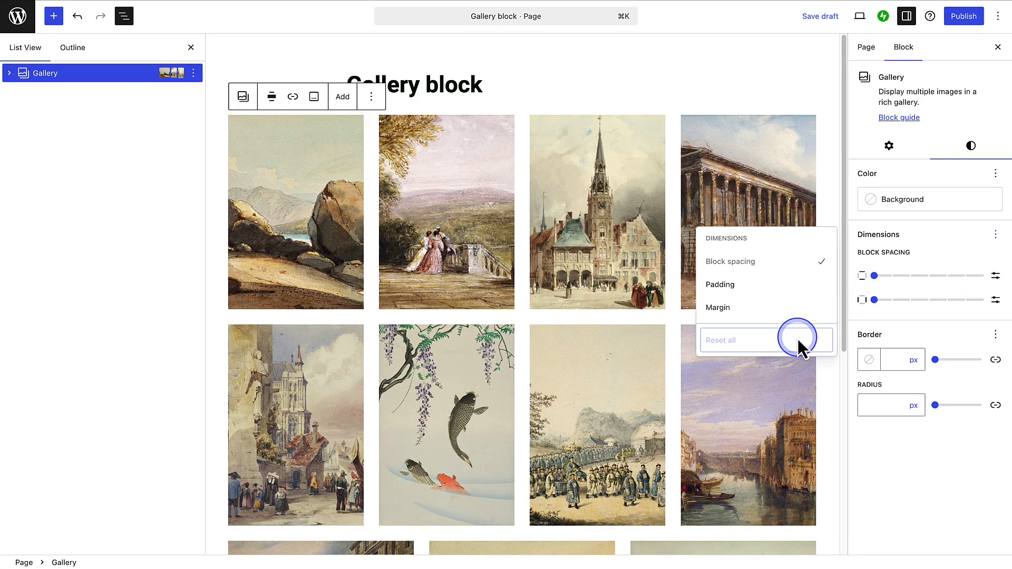
{"action": "left_click", "coordinate": [930, 340]}
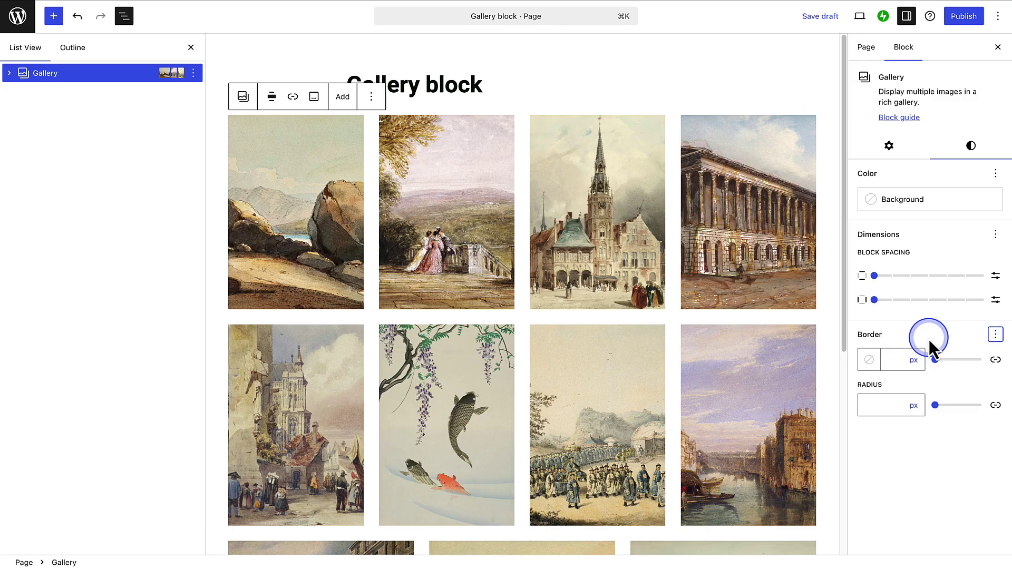
{"action": "left_click", "coordinate": [348, 229]}
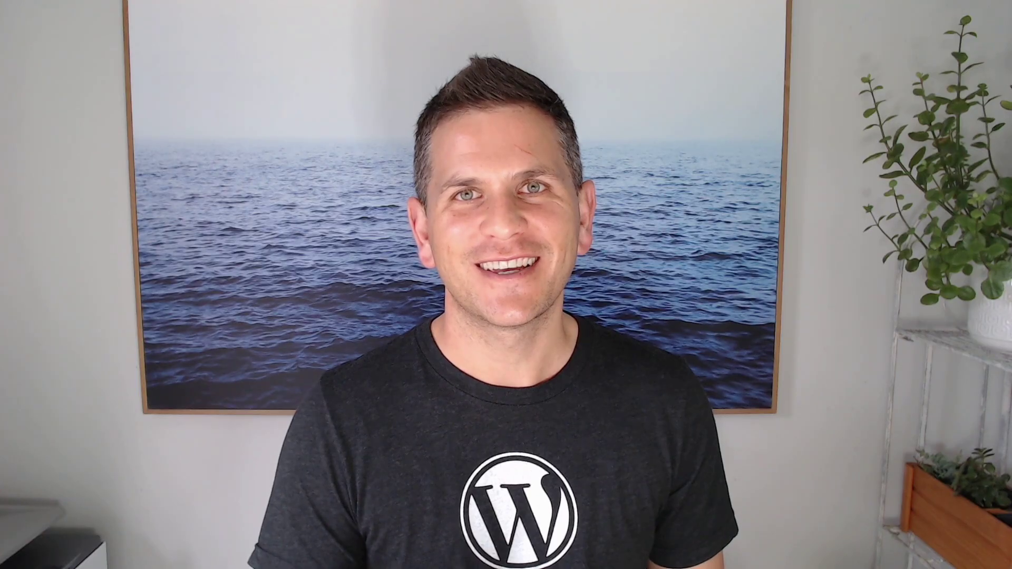
{"action": "left_click", "coordinate": [206, 128]}
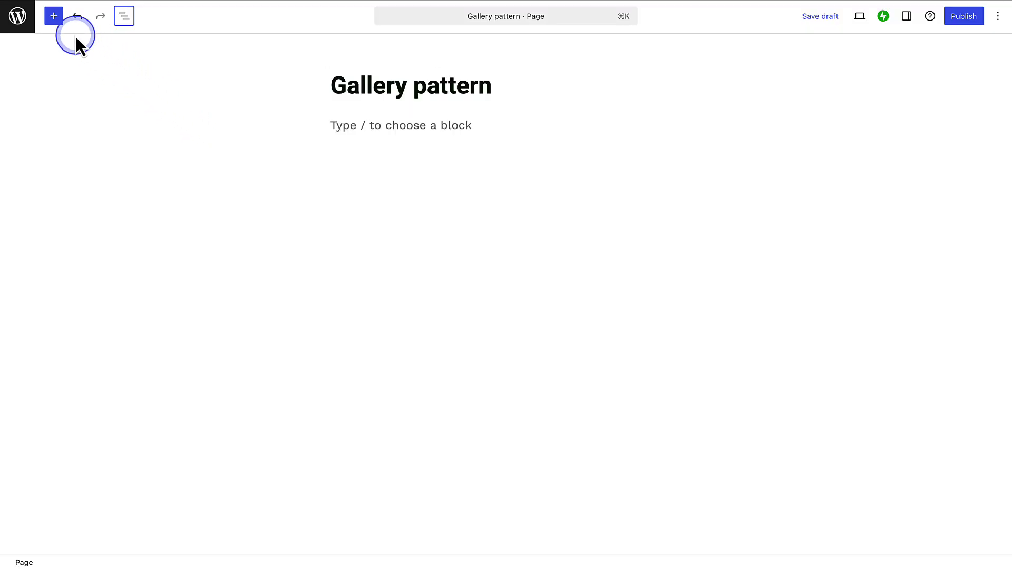
Step: Insert the Gallery pattern with one large image on the left and two small ones on the right into the Gallery pattern page
{"action": "left_click", "coordinate": [57, 21]}
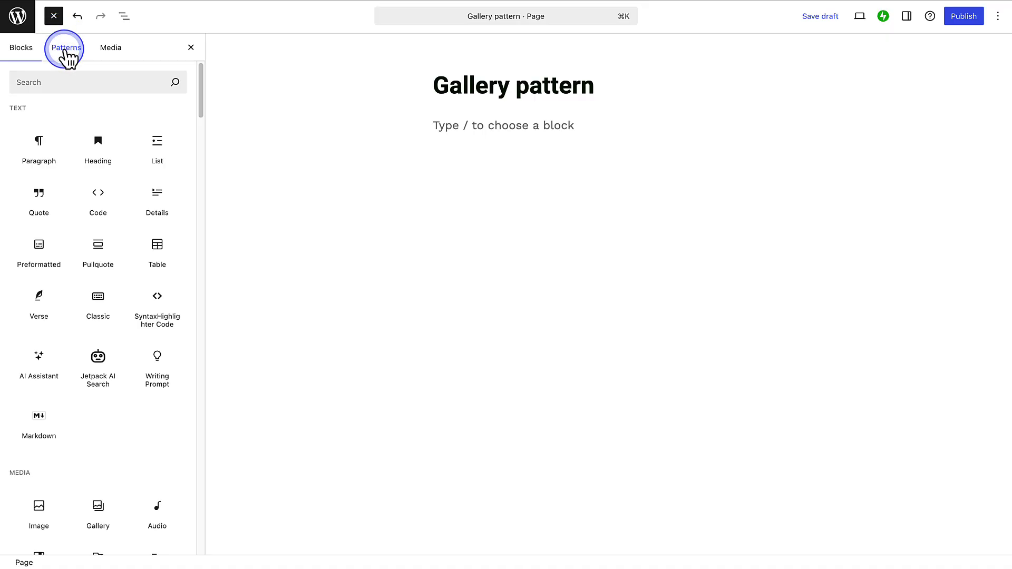
{"action": "left_click", "coordinate": [67, 52]}
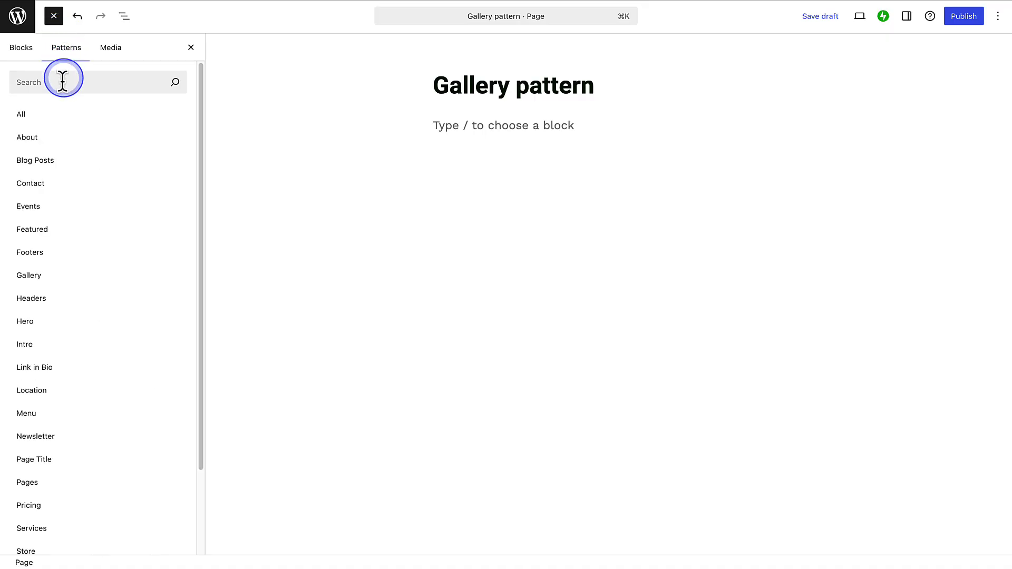
{"action": "left_click", "coordinate": [24, 279]}
{"action": "mouse_move", "coordinate": [364, 170]}
{"action": "left_mouse_down"}
{"action": "mouse_move", "coordinate": [361, 233]}
{"action": "mouse_move", "coordinate": [365, 162]}
{"action": "left_mouse_up"}
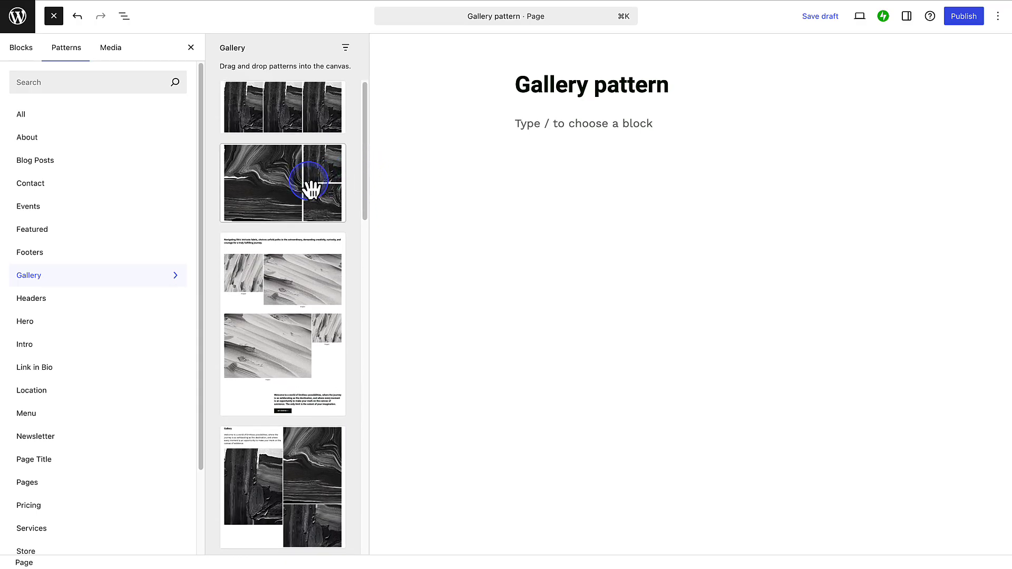
{"action": "left_click", "coordinate": [288, 191]}
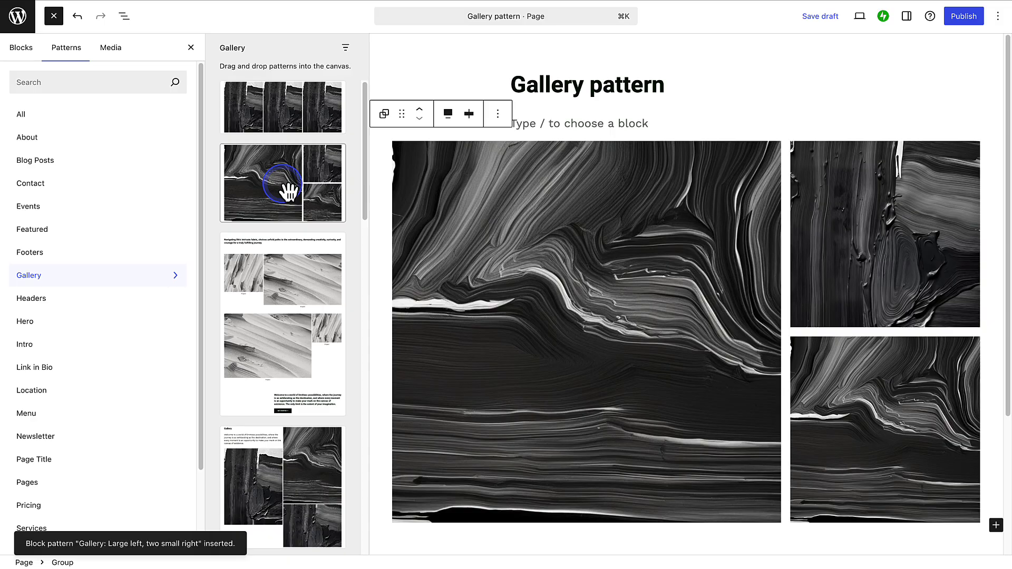
Step: Replace the pattern's large image with the sailboats photo from the media library and look over the rest of the pattern
{"action": "left_click", "coordinate": [81, 210]}
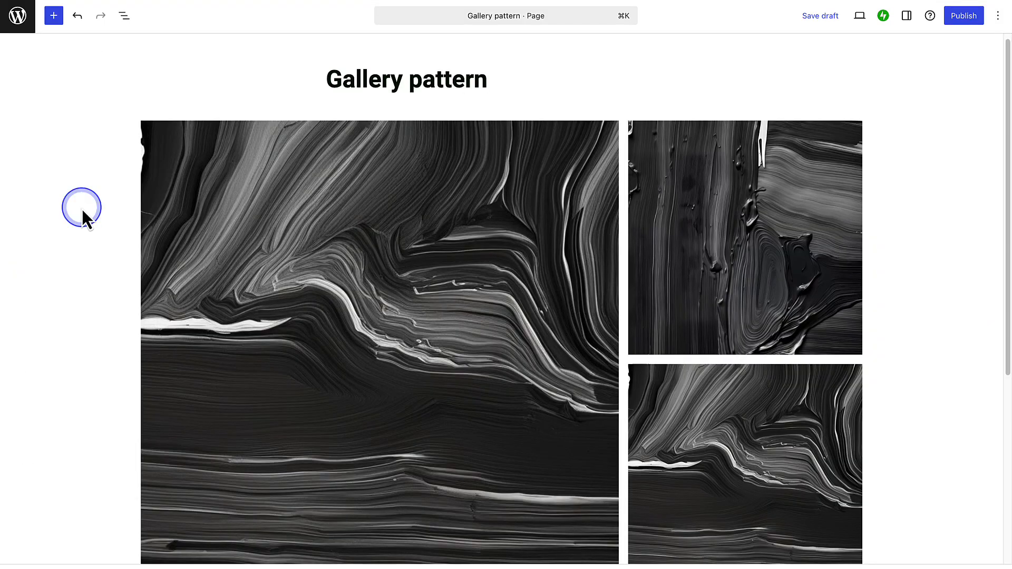
{"action": "left_click", "coordinate": [240, 179]}
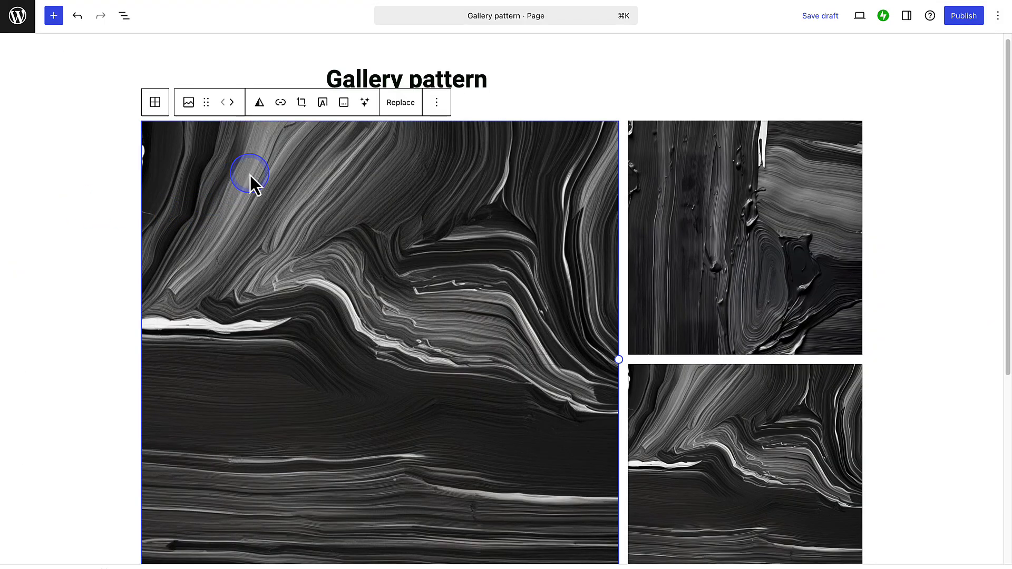
{"action": "left_click", "coordinate": [400, 102]}
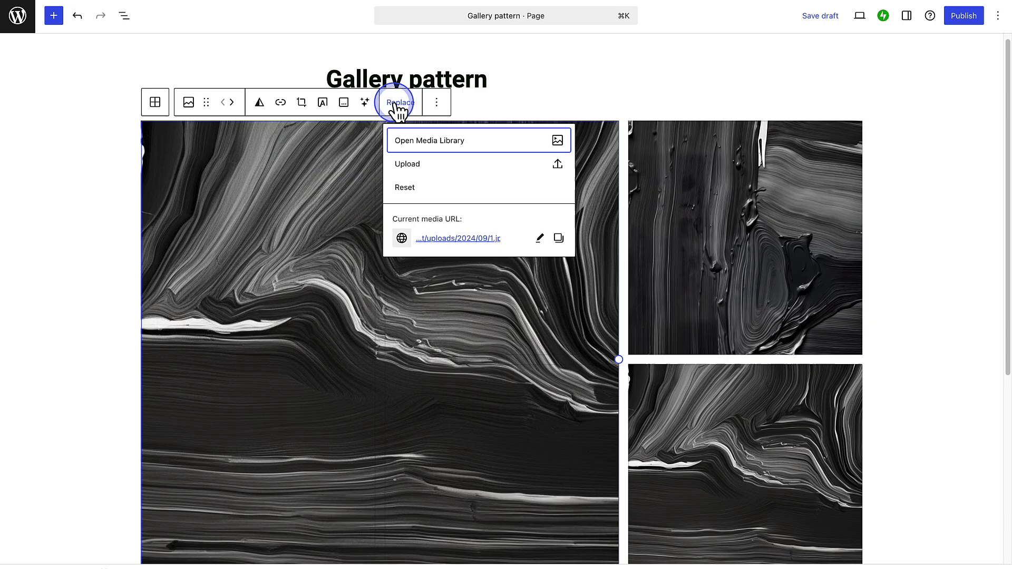
{"action": "left_click", "coordinate": [416, 137]}
{"action": "left_click", "coordinate": [330, 173]}
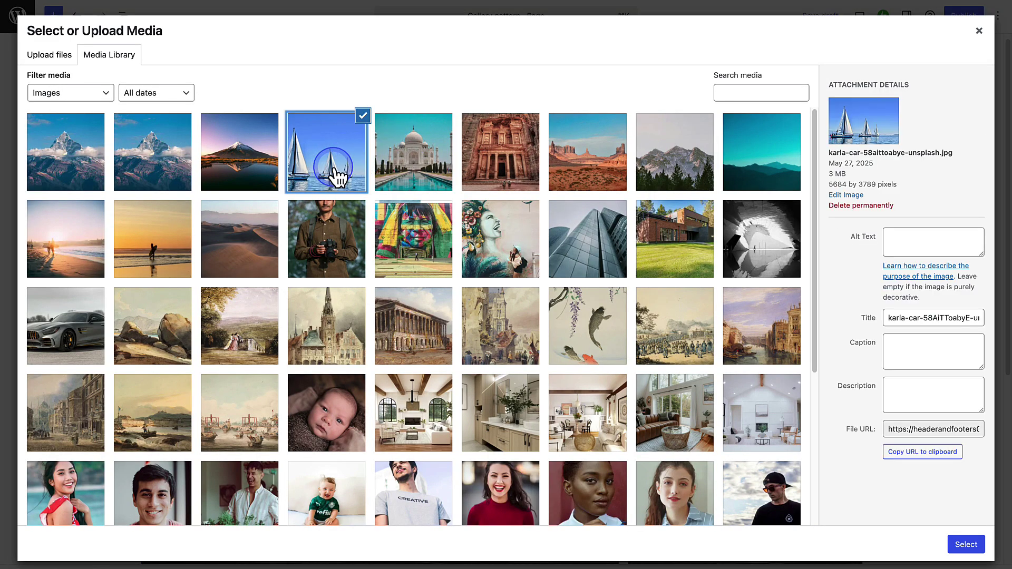
{"action": "left_click", "coordinate": [965, 545]}
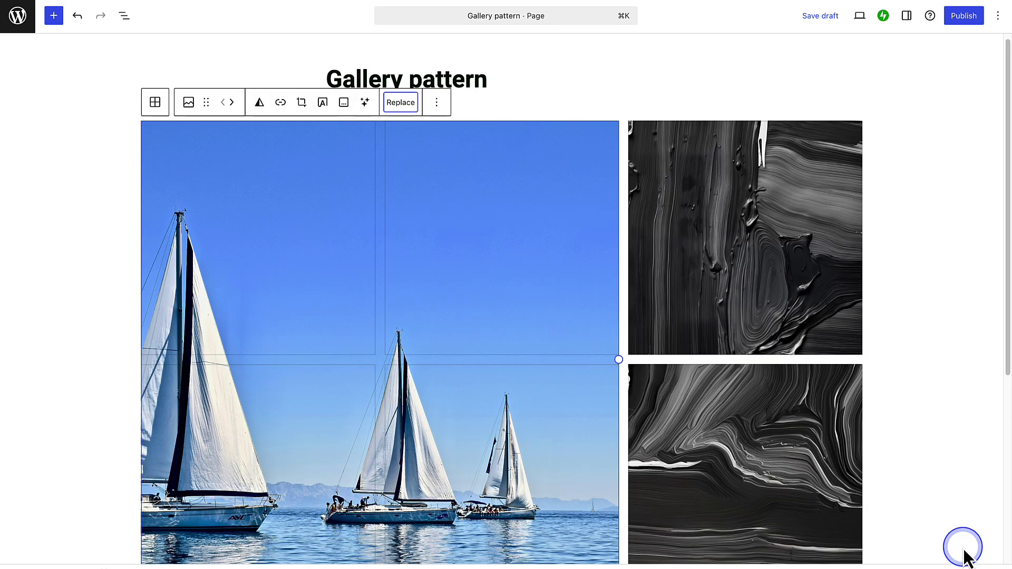
{"action": "scroll", "coordinate": [954, 522], "scroll_direction": "down", "scroll_amount": 2}
{"action": "left_click", "coordinate": [945, 481]}
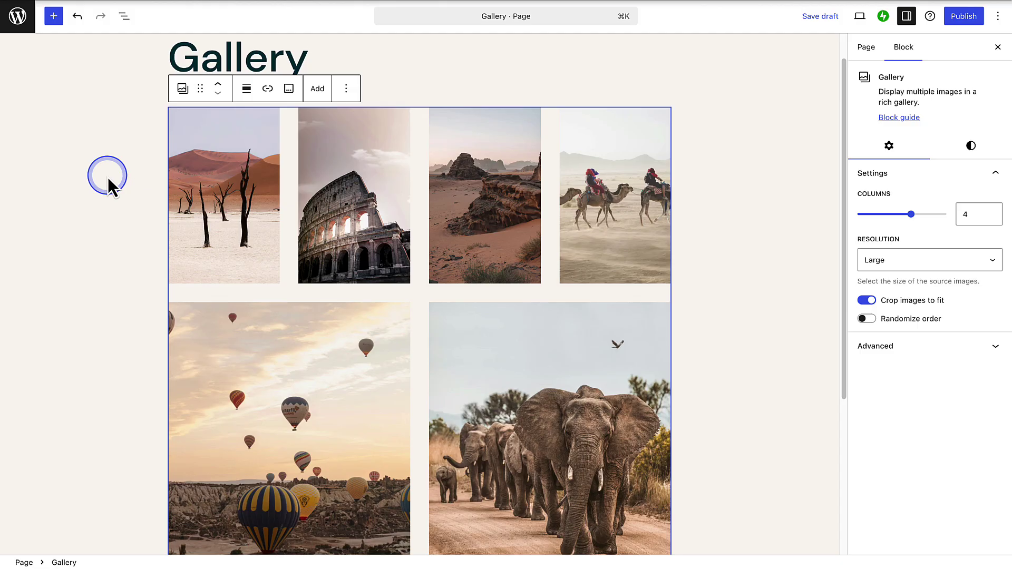
Step: Transform the travel photo gallery on the Gallery page into a Slideshow and advance through two slides
{"action": "left_click", "coordinate": [183, 89]}
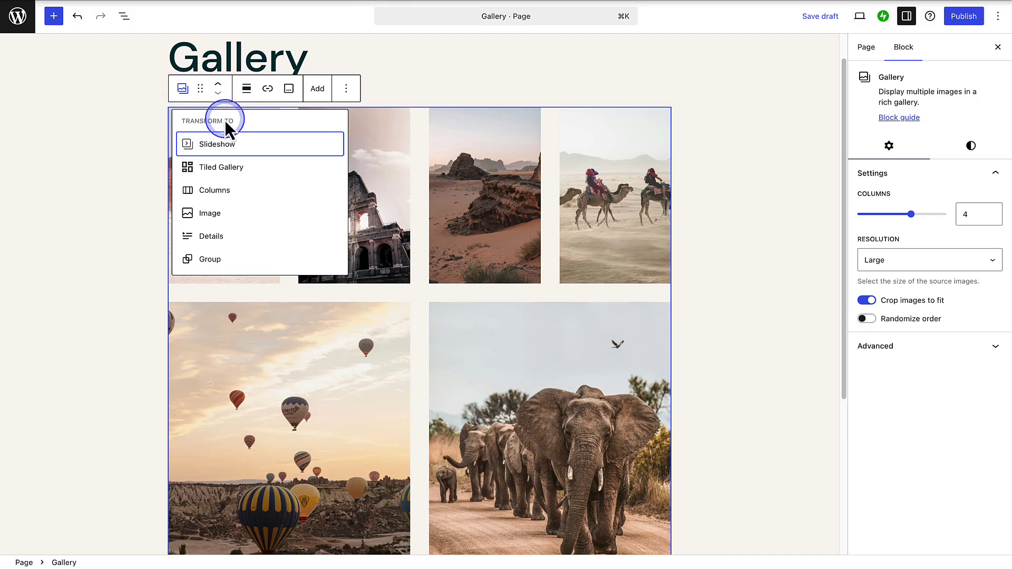
{"action": "left_click", "coordinate": [213, 147]}
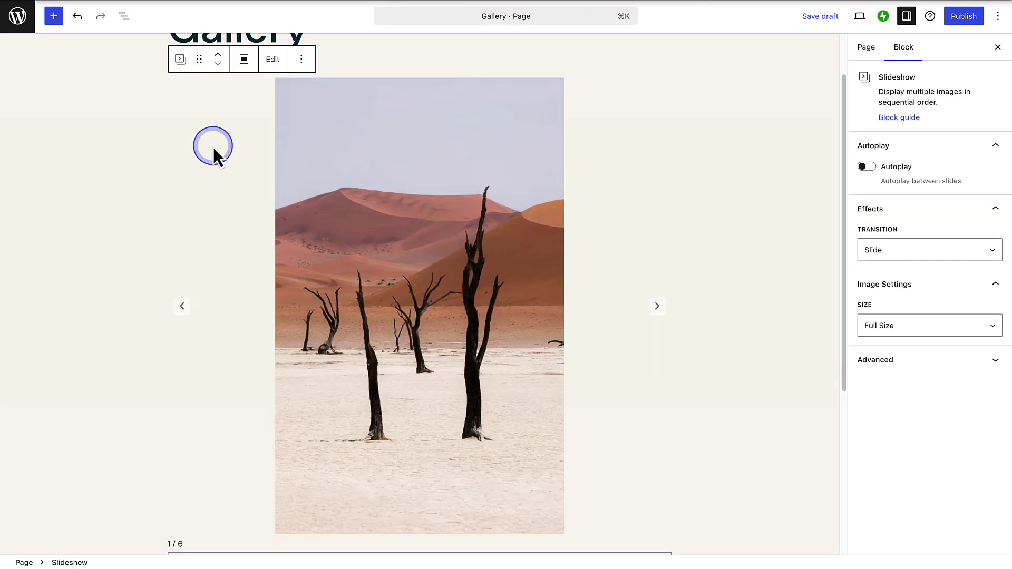
{"action": "left_click", "coordinate": [654, 308]}
{"action": "left_click", "coordinate": [654, 308]}
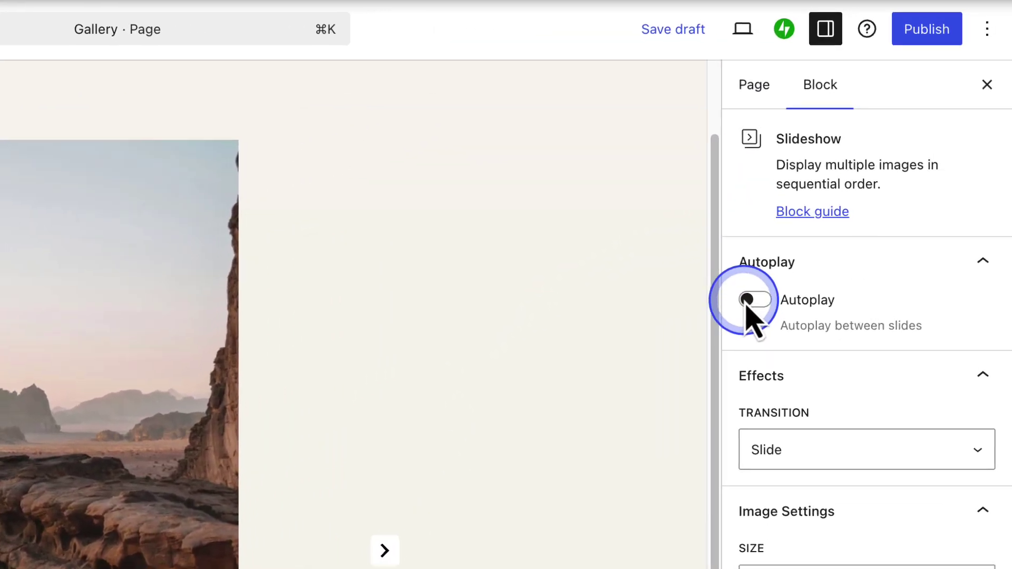
Step: Try autoplay on the slideshow, turn it off again, and view the transition options while keeping Slide
{"action": "left_click", "coordinate": [866, 167]}
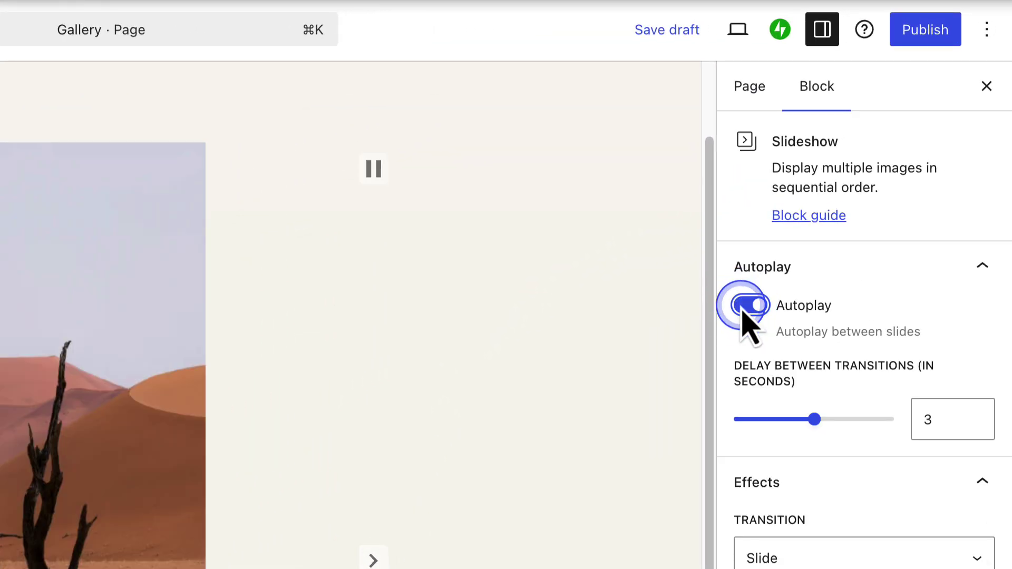
{"action": "left_click", "coordinate": [748, 305]}
{"action": "left_click", "coordinate": [761, 459]}
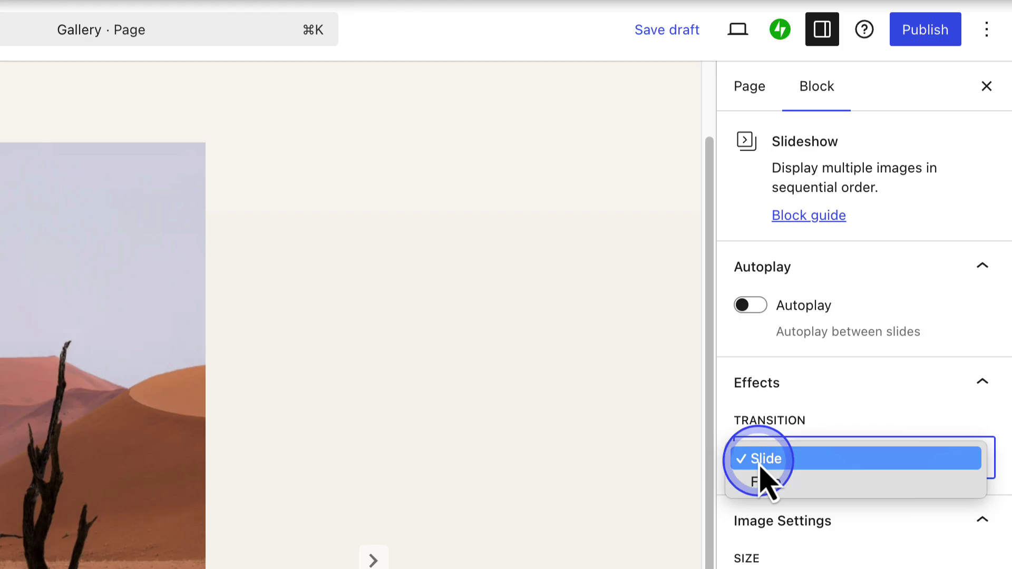
{"action": "left_click", "coordinate": [729, 419]}
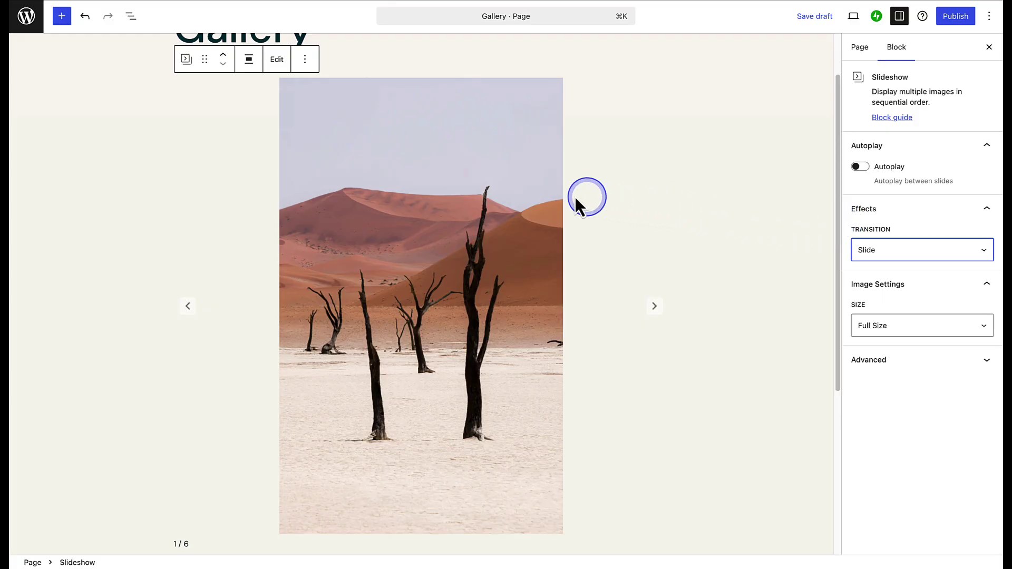
Step: Transform the slideshow into a Tiled Gallery and set its rounded corners to 14
{"action": "left_click", "coordinate": [185, 62]}
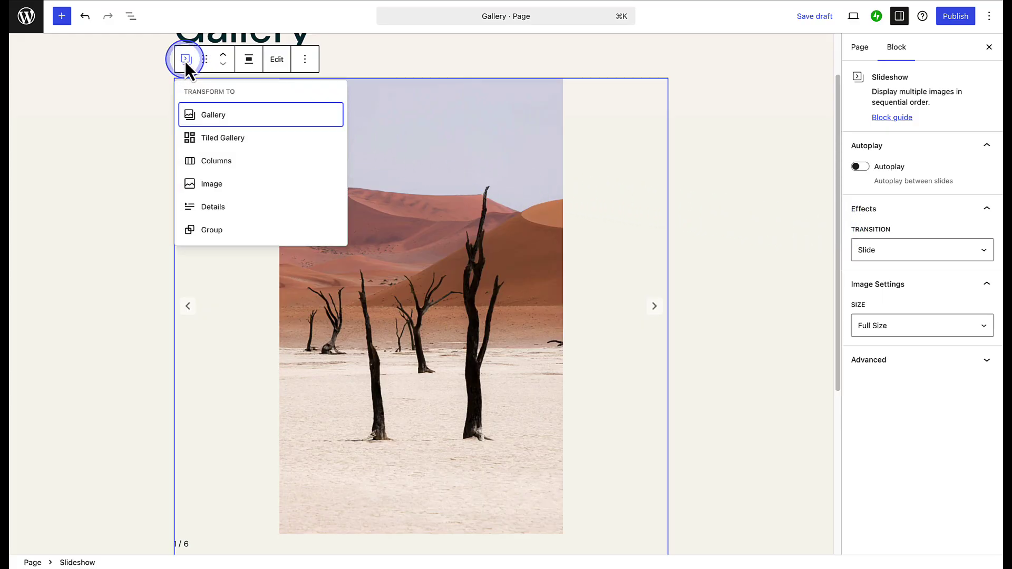
{"action": "left_click", "coordinate": [213, 139]}
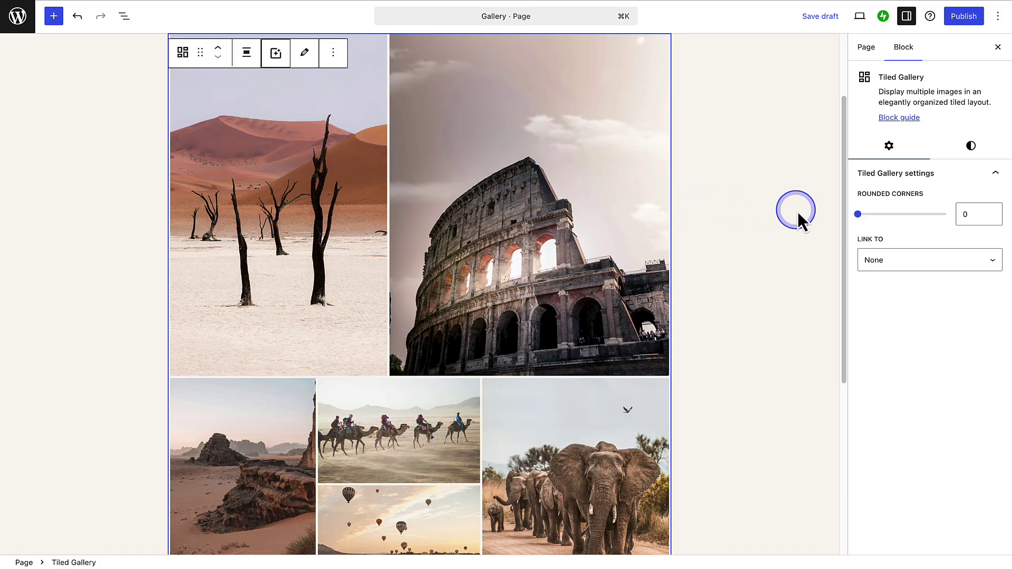
{"action": "left_click_drag", "start_coordinate": [858, 220], "coordinate": [920, 221]}
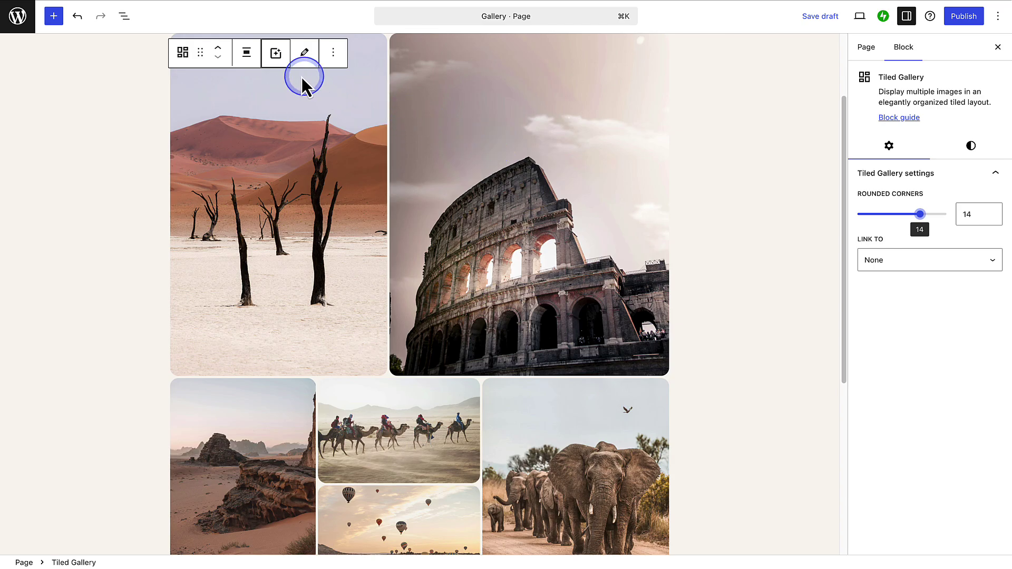
Step: Apply the Sepia filter to the tiled gallery and replace it with the 1977 filter
{"action": "left_click", "coordinate": [274, 55]}
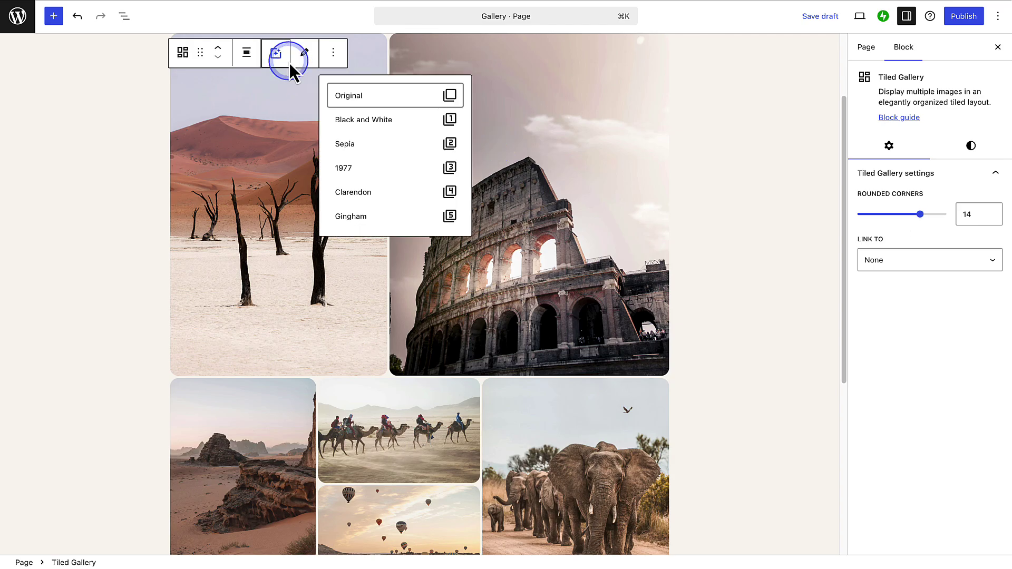
{"action": "left_click", "coordinate": [350, 143]}
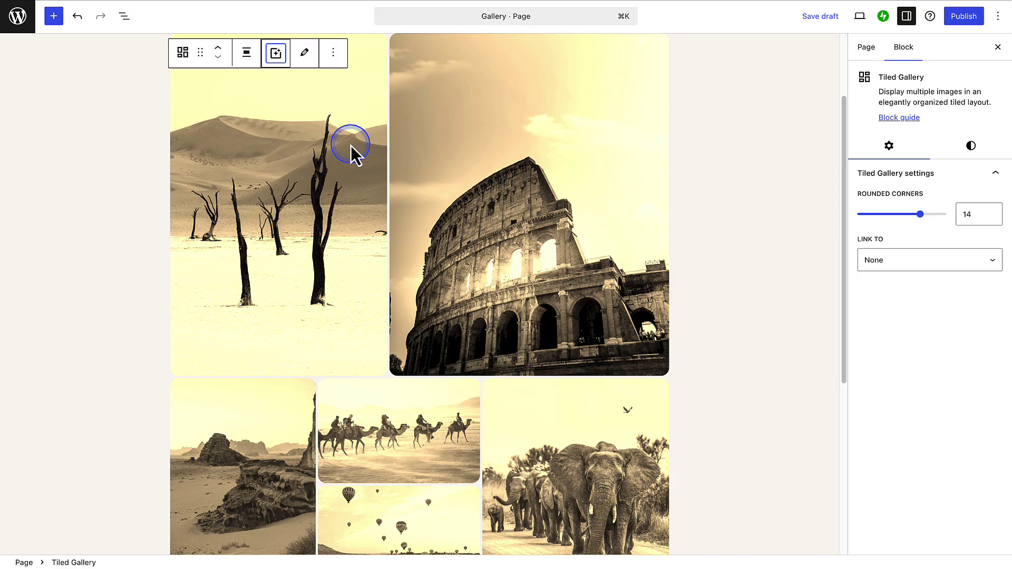
{"action": "left_click", "coordinate": [276, 54]}
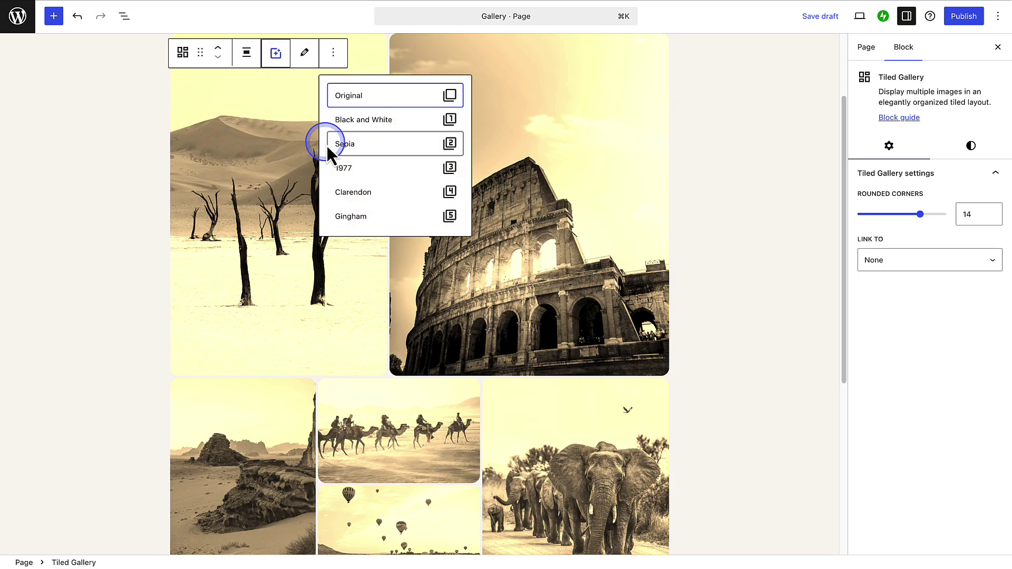
{"action": "left_click", "coordinate": [340, 168]}
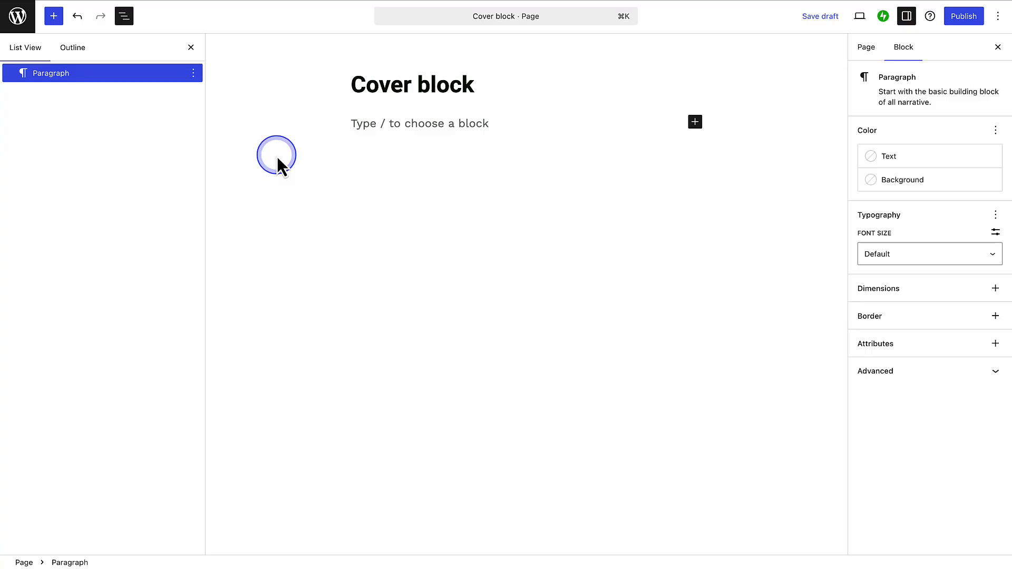
Step: Insert a Cover block on the Cover block page with the newborn baby photo from the media library
{"action": "type", "text": "/Cover"}
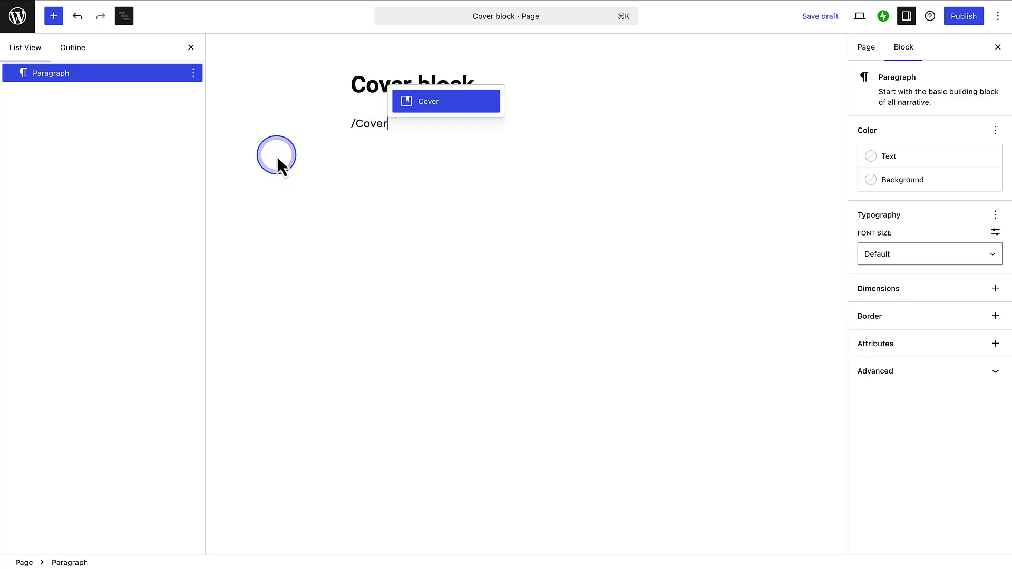
{"action": "left_click", "coordinate": [440, 104]}
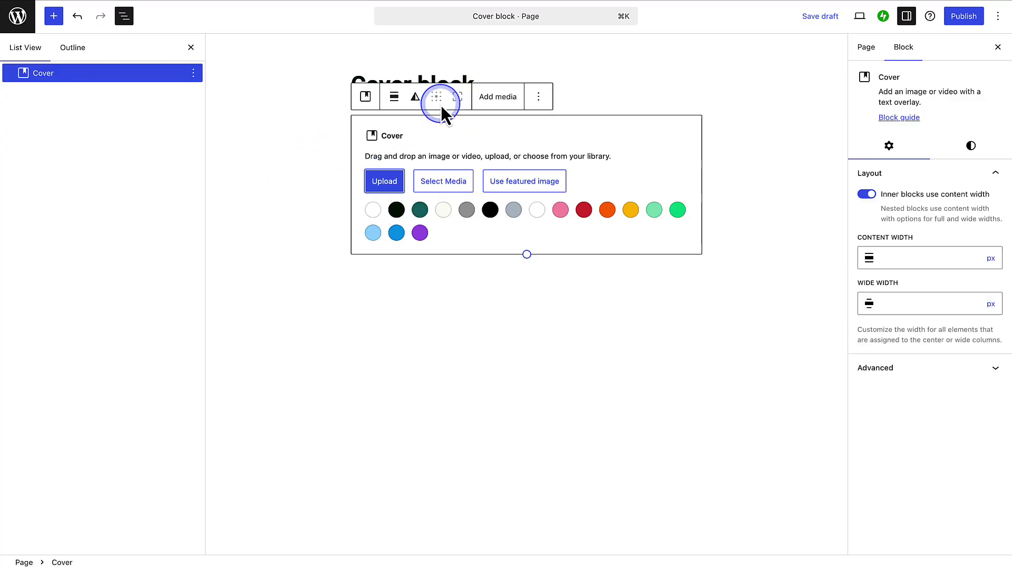
{"action": "left_click", "coordinate": [439, 178]}
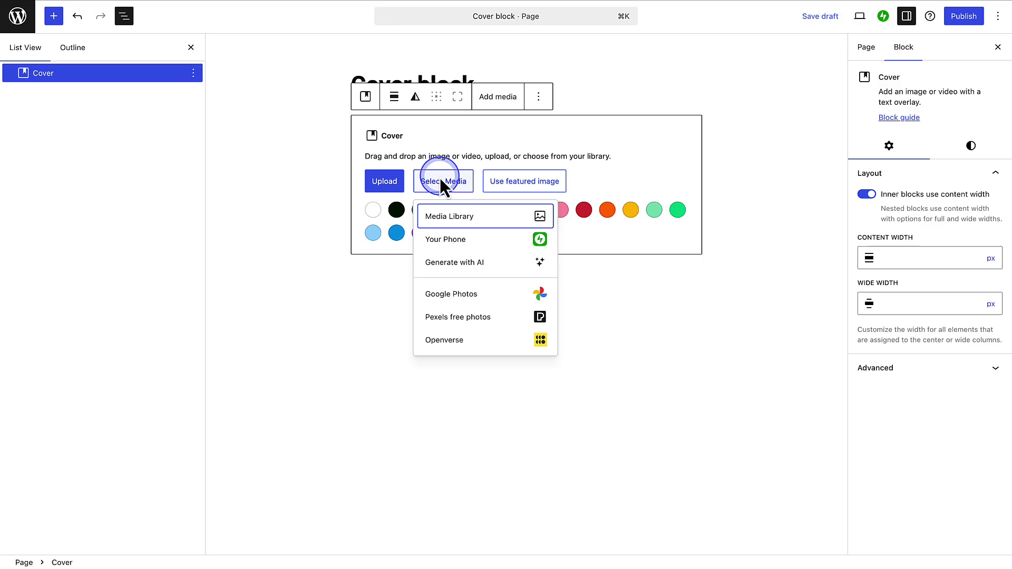
{"action": "left_click", "coordinate": [445, 210]}
{"action": "left_click", "coordinate": [327, 401]}
{"action": "left_click", "coordinate": [965, 535]}
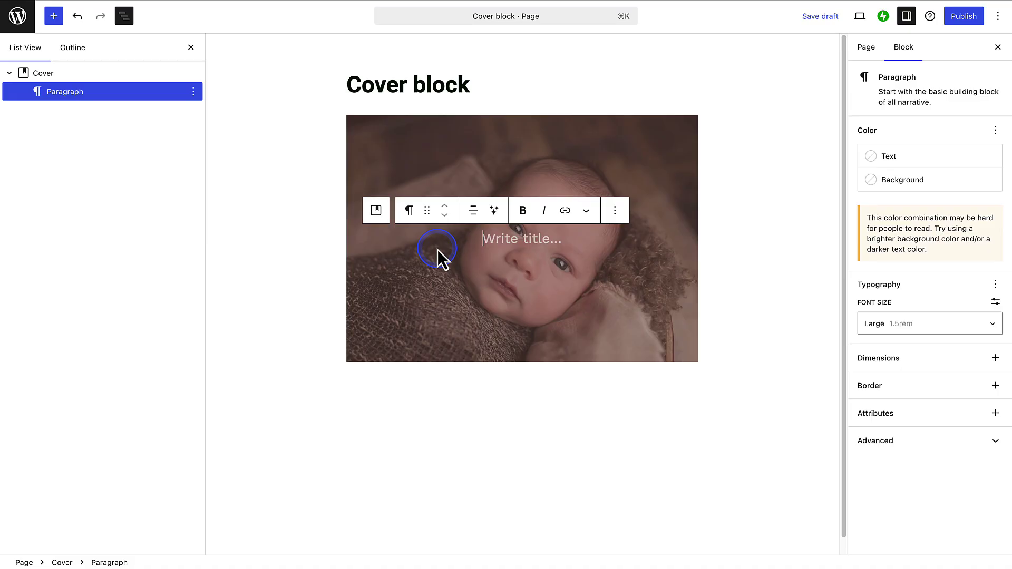
Step: Enter the cover title "Timeless portraits, treasured for life" and set the Cover block's alignment to Full width
{"action": "type", "text": "Timeless portraits, treasured for life"}
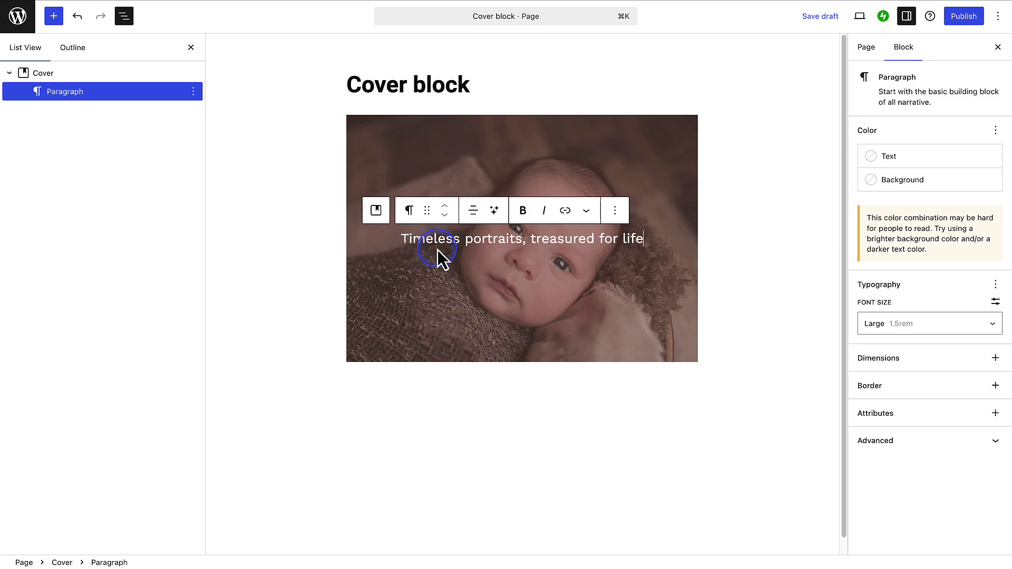
{"action": "left_click", "coordinate": [376, 212]}
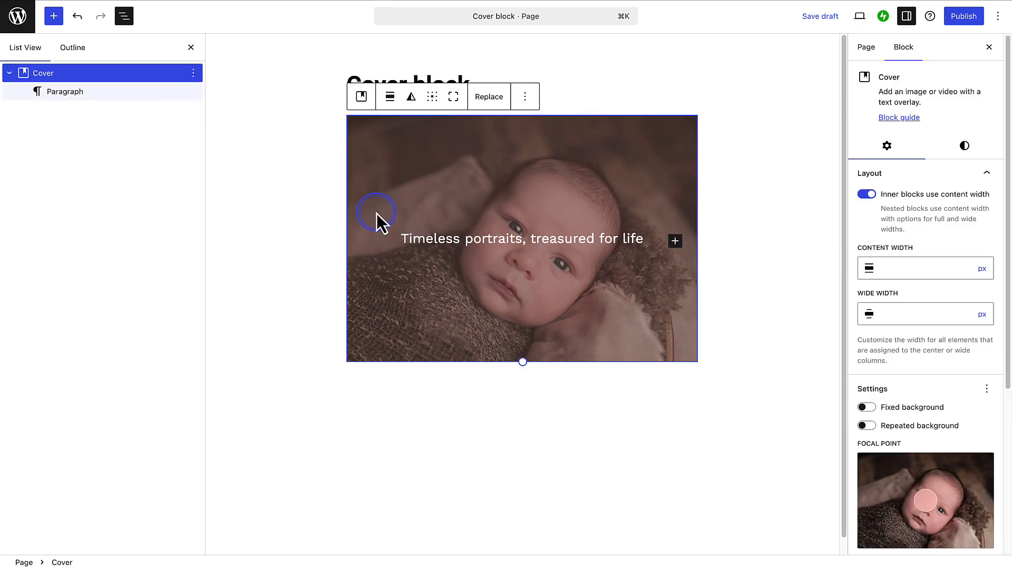
{"action": "left_click", "coordinate": [390, 98]}
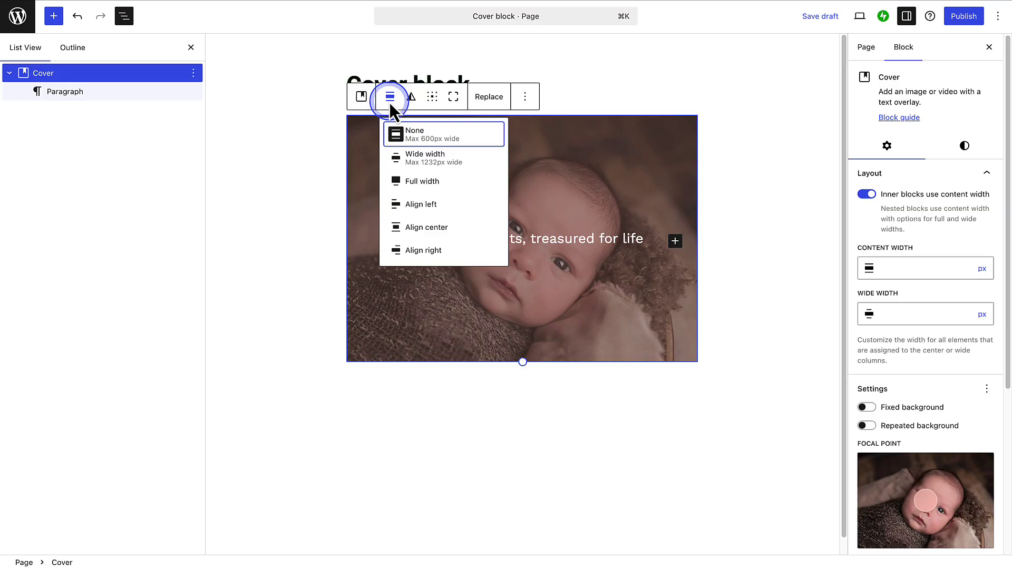
{"action": "left_click", "coordinate": [391, 179]}
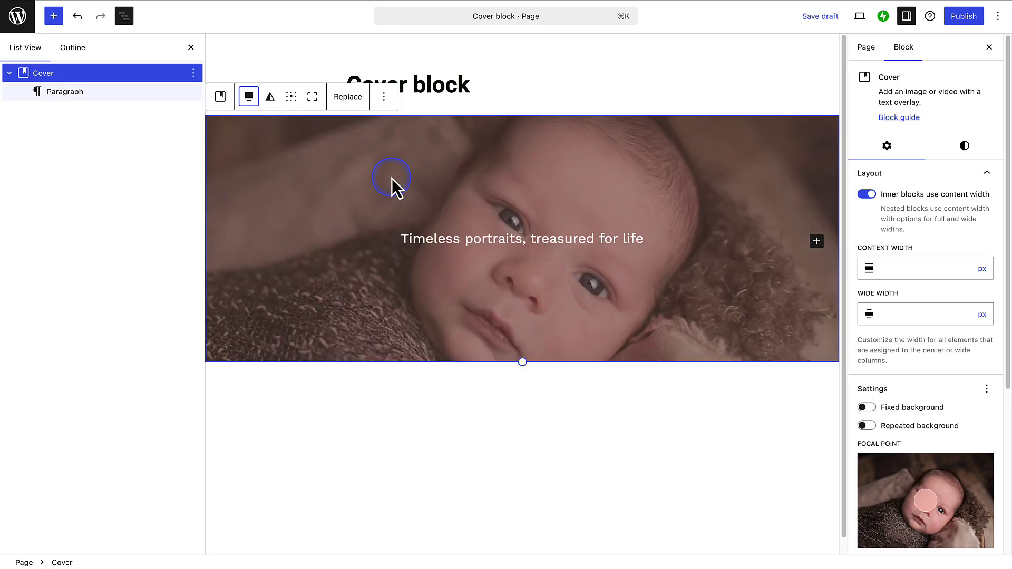
Step: View the cover's duotone options, and try its content position at top left and bottom center before restoring it to the center
{"action": "left_click", "coordinate": [274, 100]}
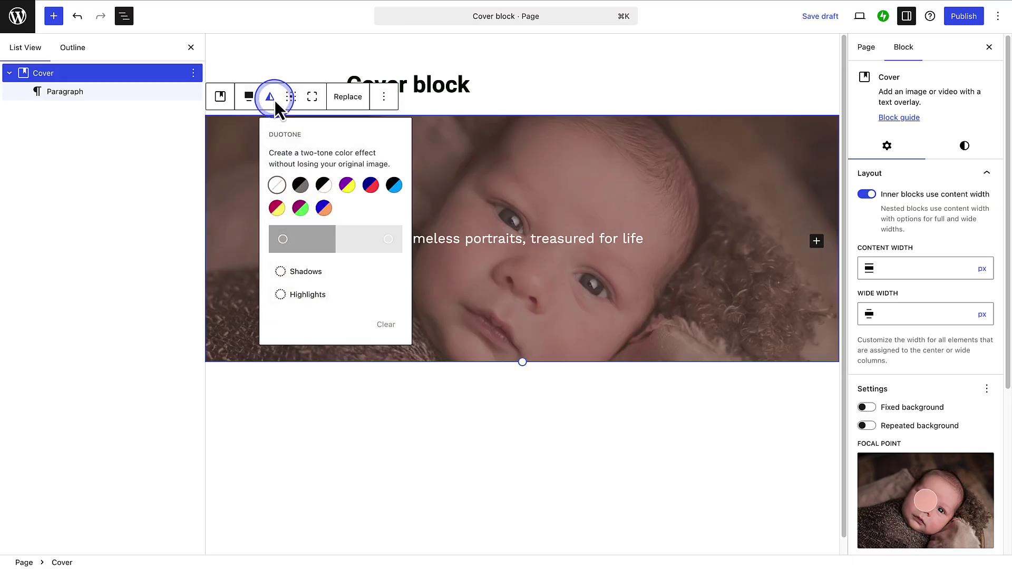
{"action": "left_click", "coordinate": [274, 100]}
{"action": "left_click", "coordinate": [291, 100]}
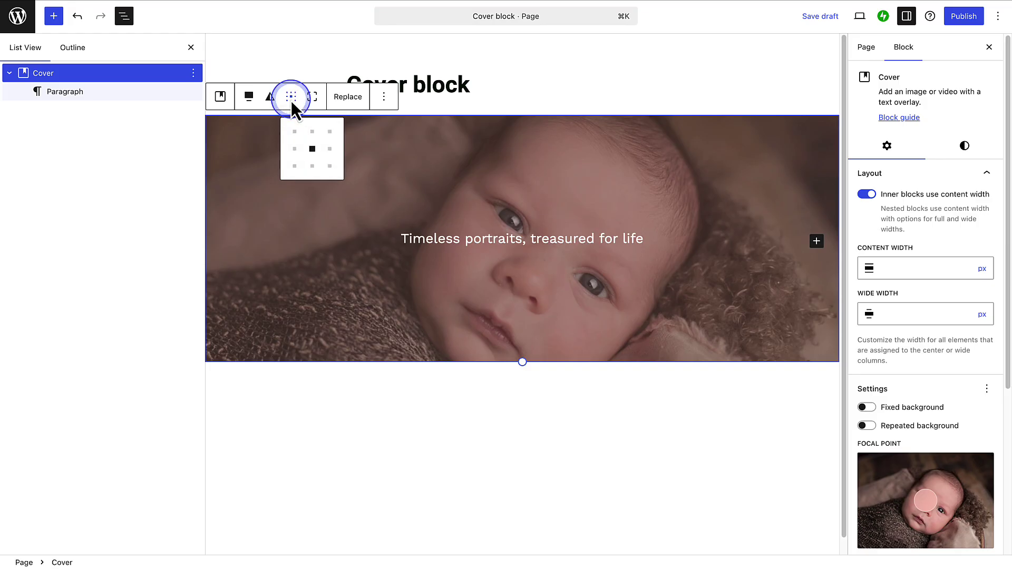
{"action": "left_click", "coordinate": [295, 132]}
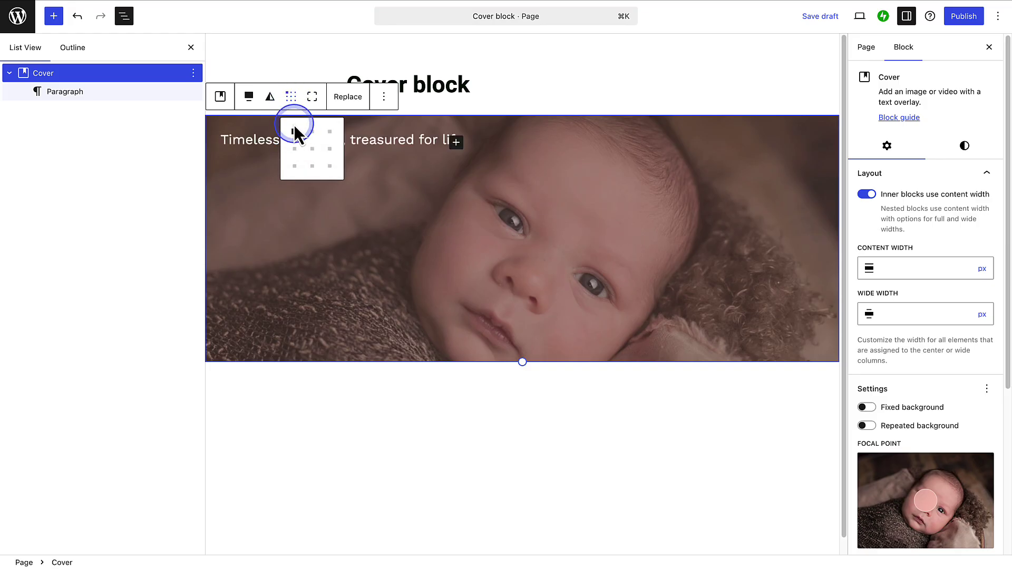
{"action": "left_click", "coordinate": [292, 101]}
{"action": "left_click", "coordinate": [291, 102]}
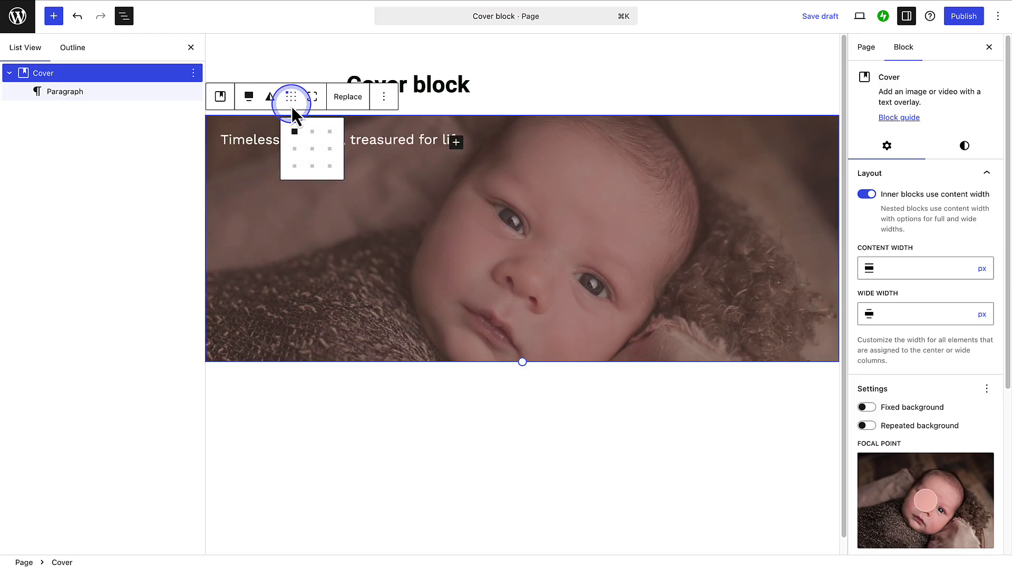
{"action": "left_click", "coordinate": [312, 166]}
{"action": "left_click", "coordinate": [312, 150]}
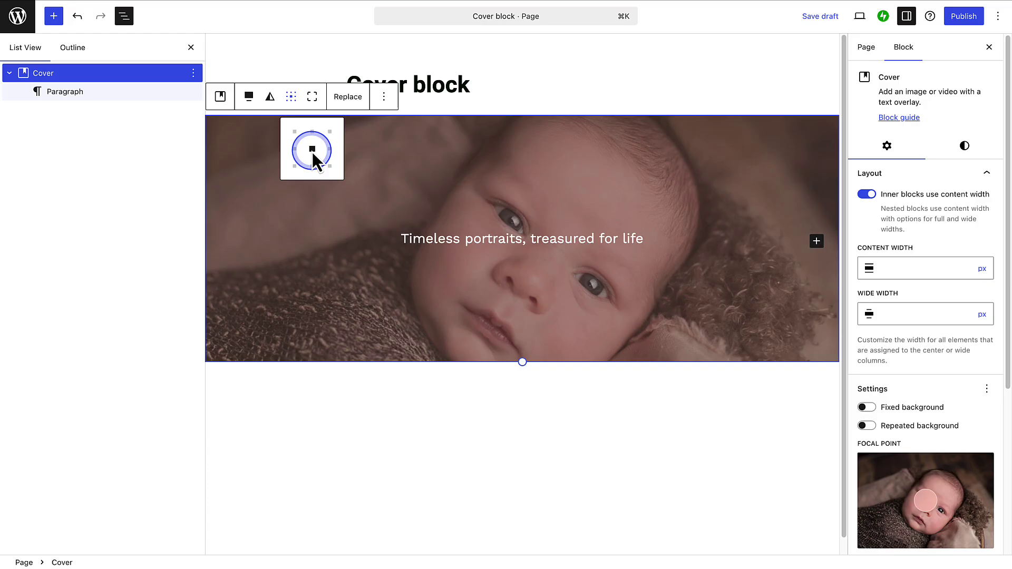
{"action": "left_click", "coordinate": [274, 153]}
Step: Expand the cover to full height and shorten it by pulling its lower edge up
{"action": "left_click", "coordinate": [311, 100]}
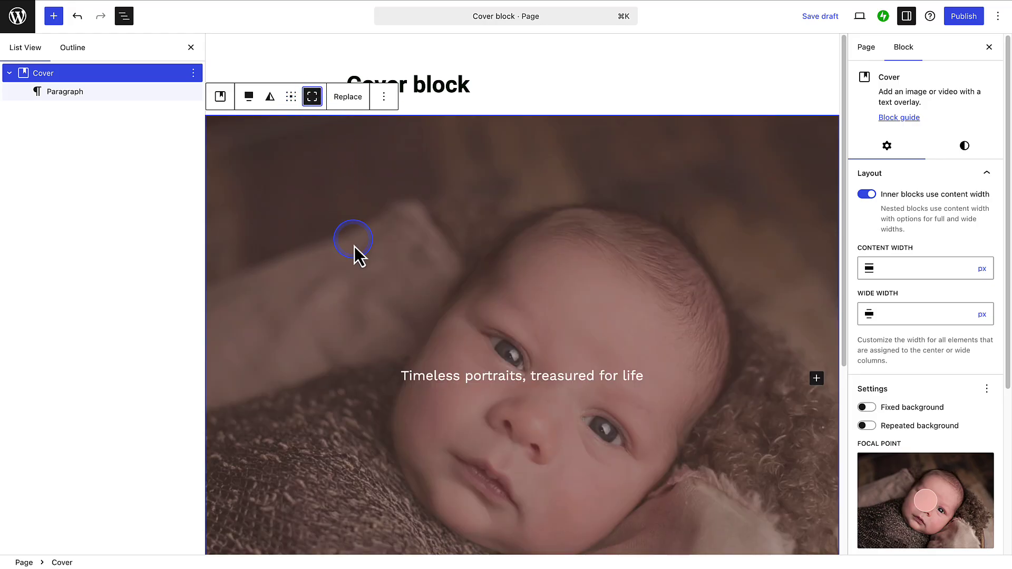
{"action": "scroll", "coordinate": [357, 305], "scroll_direction": "down", "scroll_amount": 3}
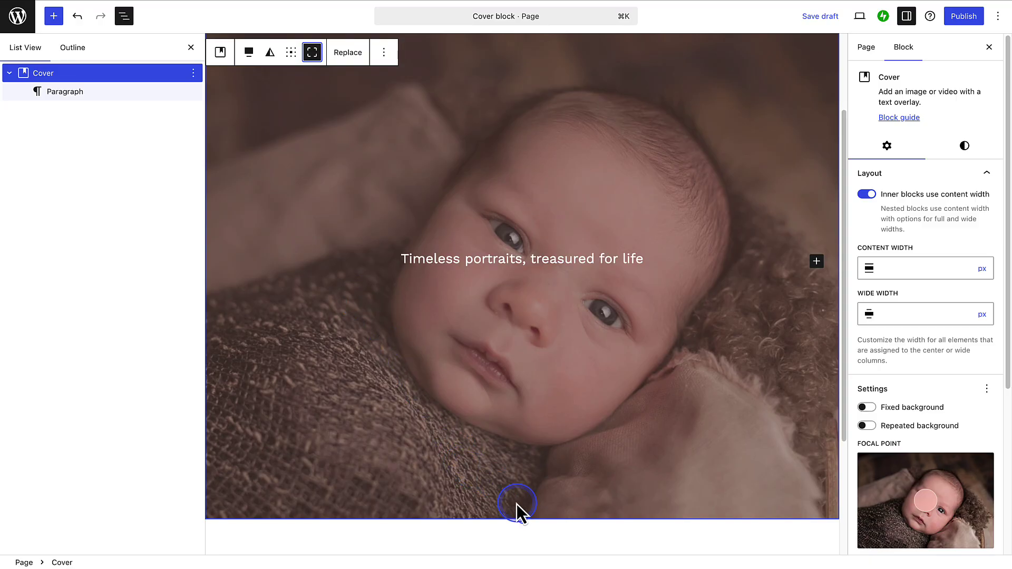
{"action": "left_click_drag", "start_coordinate": [522, 519], "coordinate": [537, 385]}
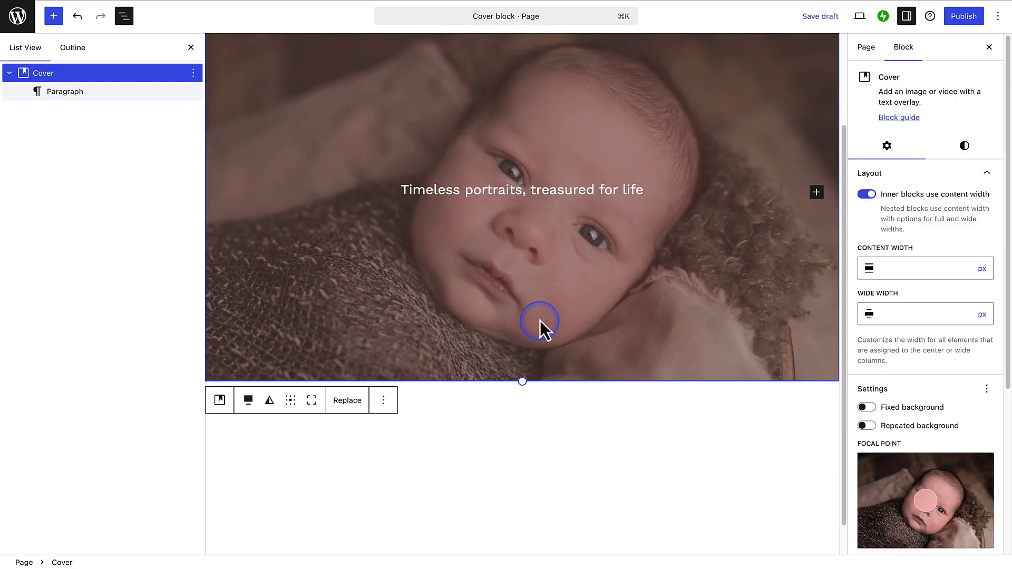
Step: Set the cover title's font size to Triple Extra Large and turn off content width for the Cover's inner blocks
{"action": "left_click", "coordinate": [504, 193]}
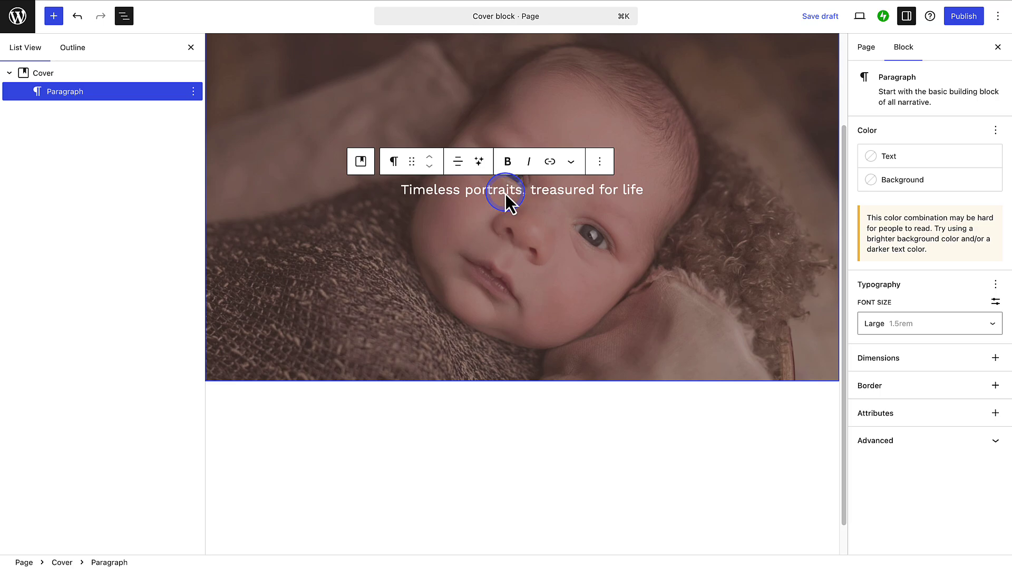
{"action": "left_click", "coordinate": [877, 324]}
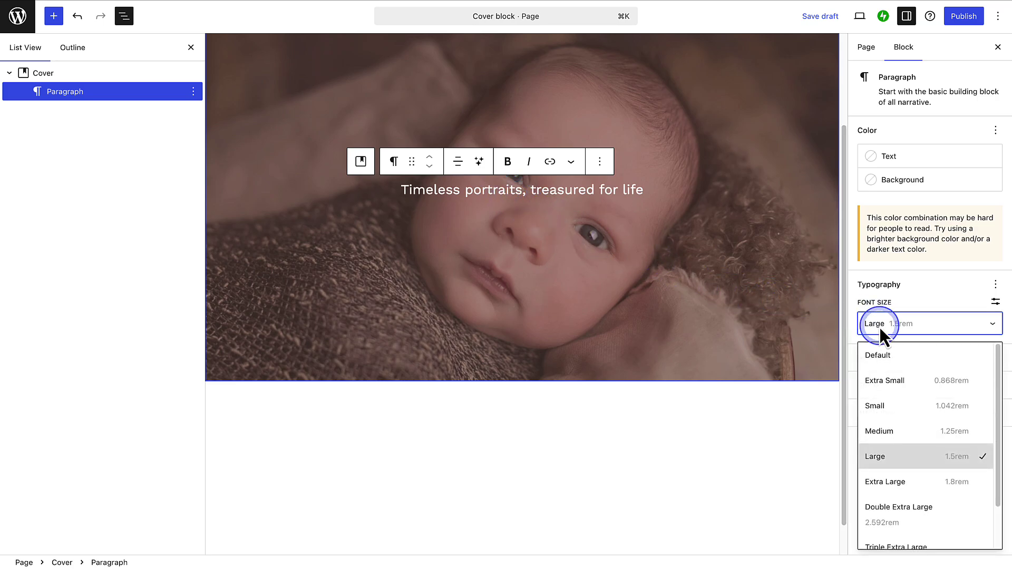
{"action": "scroll", "coordinate": [908, 456], "scroll_direction": "down", "scroll_amount": 1}
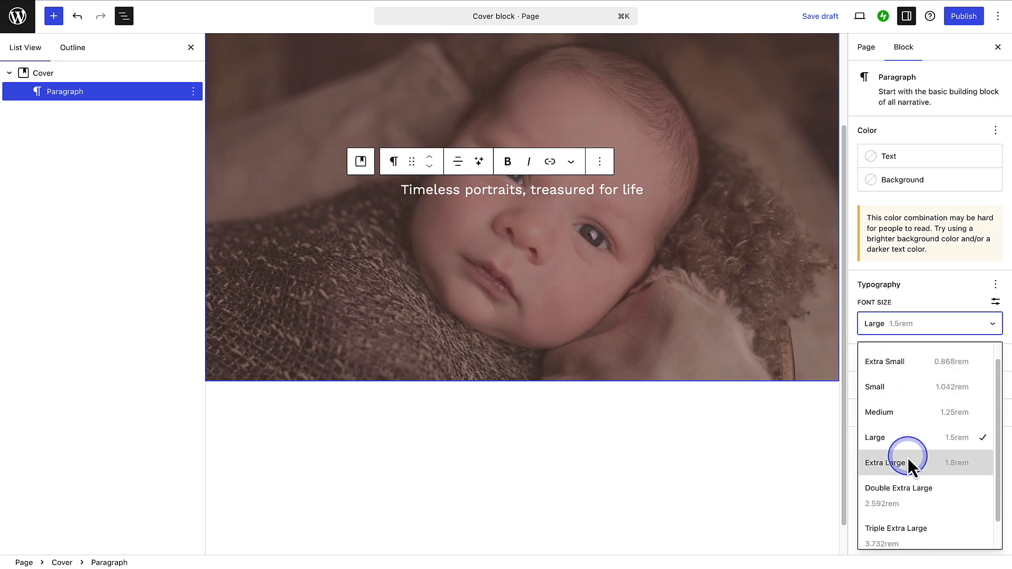
{"action": "left_click", "coordinate": [912, 524]}
{"action": "left_click", "coordinate": [368, 136]}
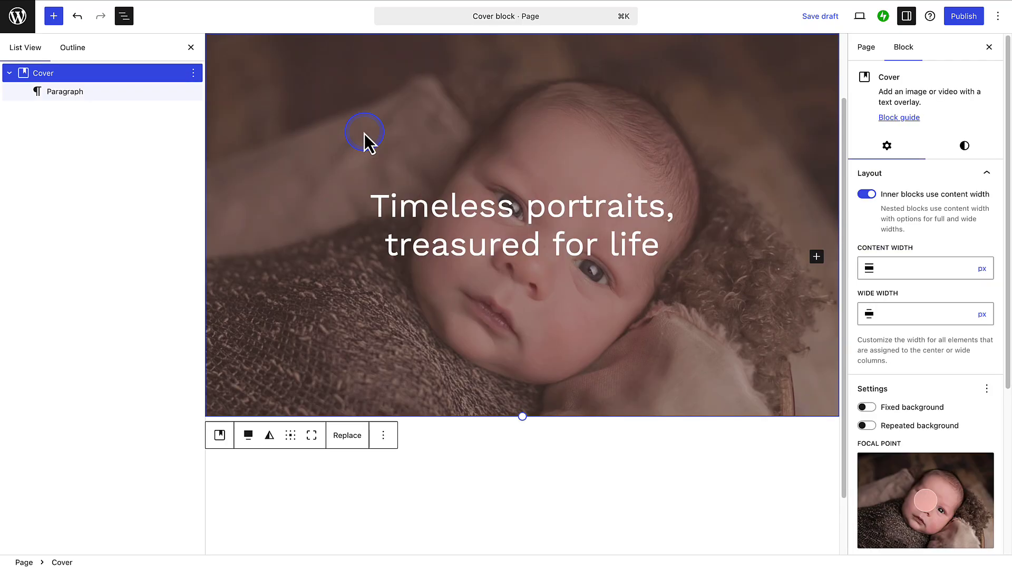
{"action": "left_click", "coordinate": [867, 195]}
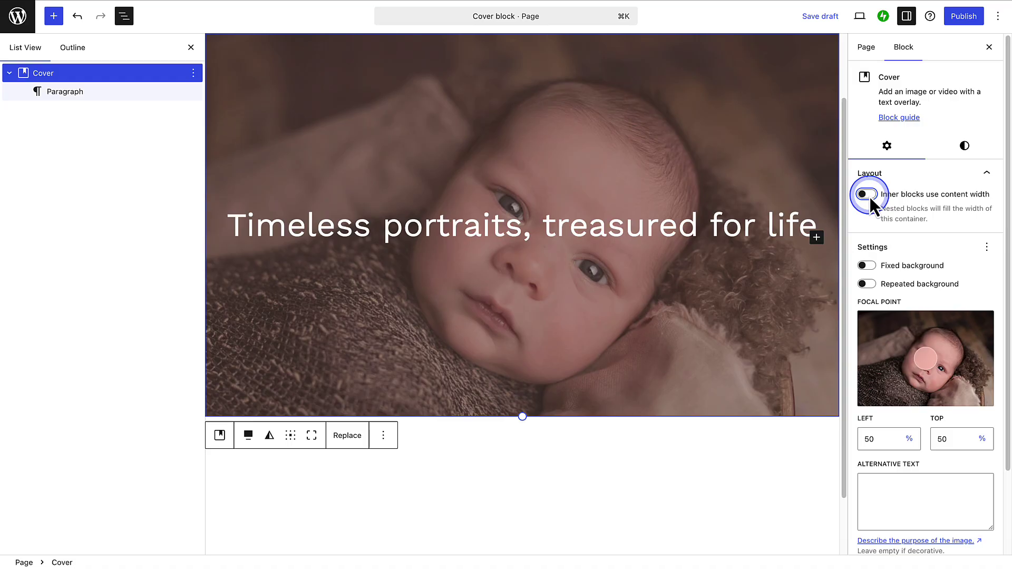
Step: Try a fixed background on the Cover block, check its scrolling effect, and turn it off again
{"action": "left_click", "coordinate": [865, 265]}
{"action": "scroll", "coordinate": [757, 289], "scroll_direction": "down", "scroll_amount": 2}
{"action": "scroll", "coordinate": [756, 289], "scroll_direction": "up", "scroll_amount": 3}
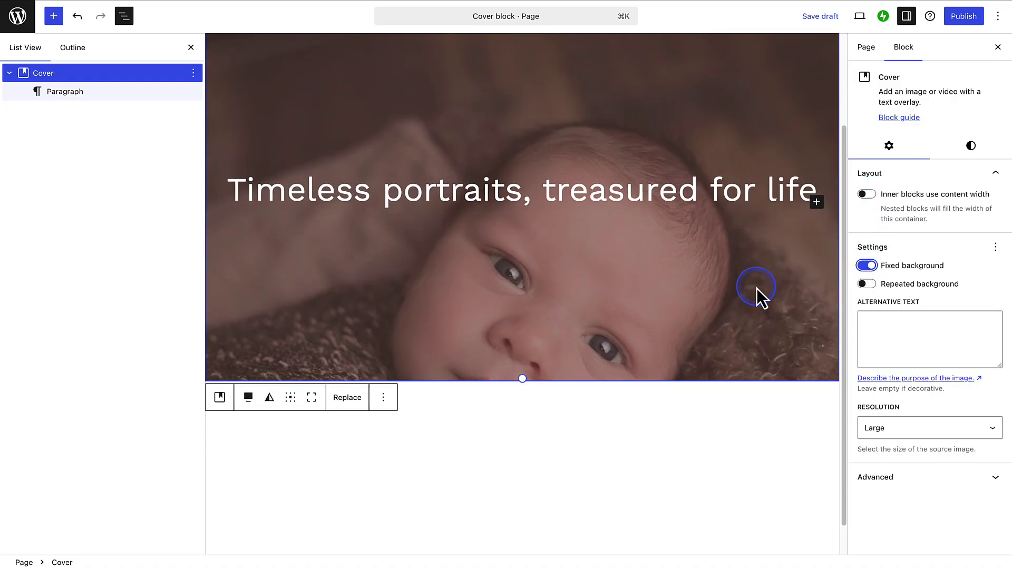
{"action": "scroll", "coordinate": [756, 286], "scroll_direction": "down", "scroll_amount": 2}
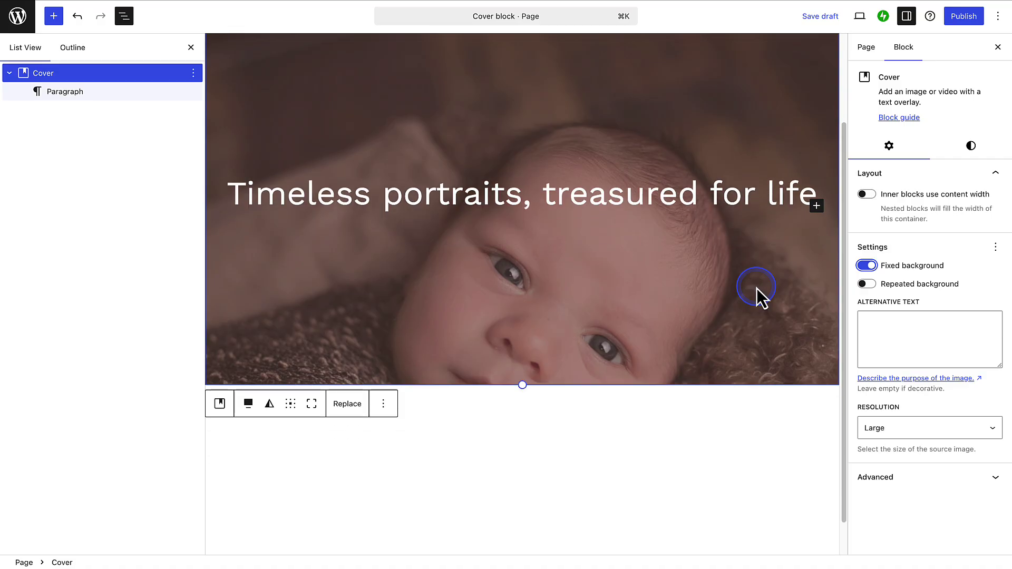
{"action": "left_click", "coordinate": [867, 265]}
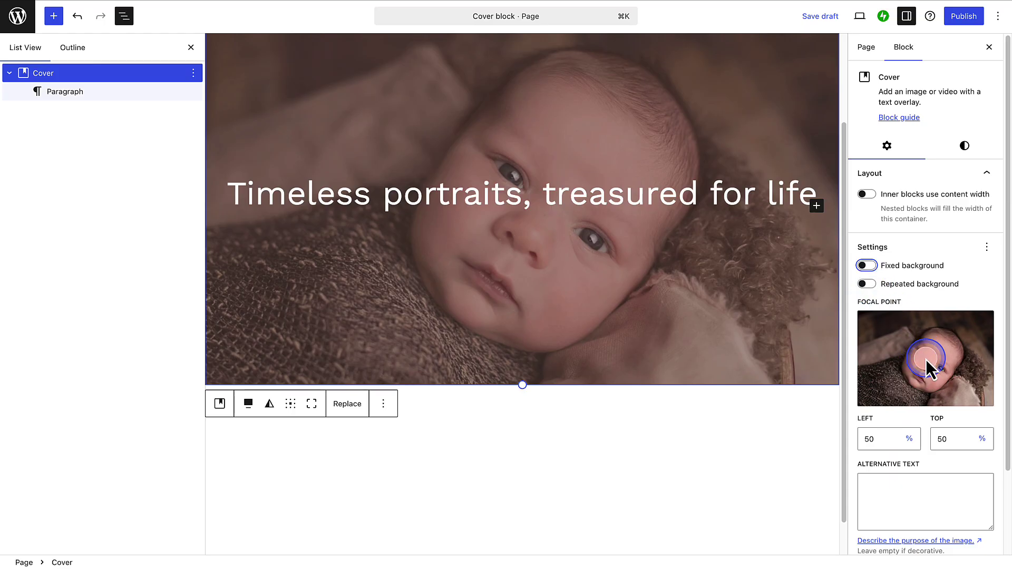
Step: Move the Cover image's focal point to 55% left and 54% top, and set the overlay opacity to 60
{"action": "mouse_move", "coordinate": [928, 360]}
{"action": "left_mouse_down"}
{"action": "mouse_move", "coordinate": [911, 368]}
{"action": "mouse_move", "coordinate": [933, 363]}
{"action": "left_mouse_up"}
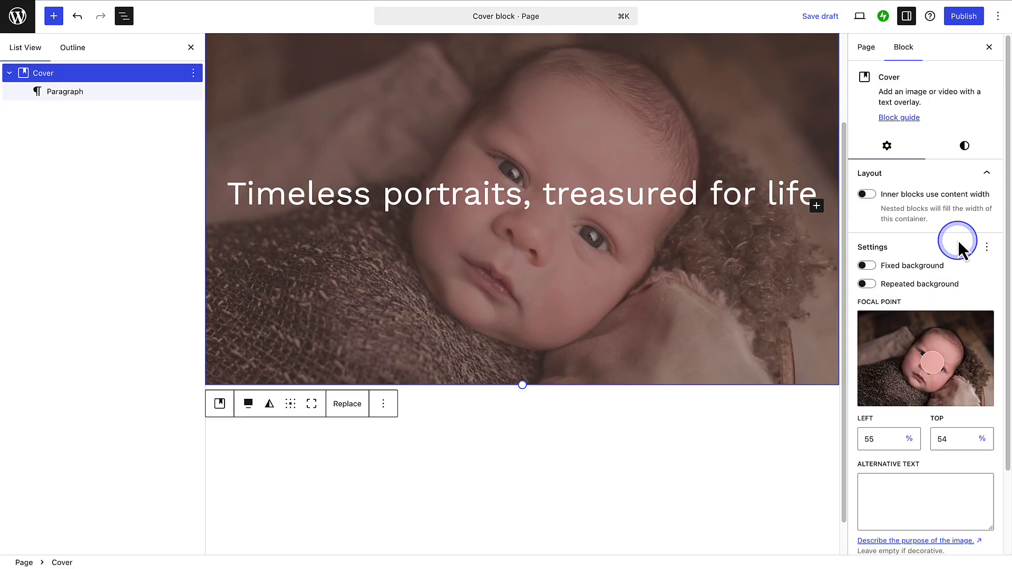
{"action": "left_click", "coordinate": [965, 147]}
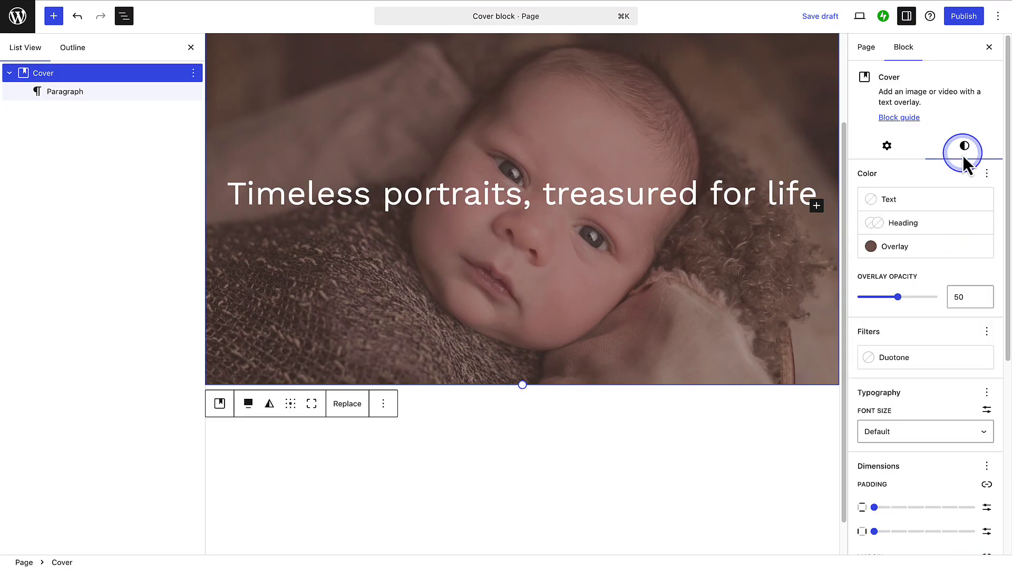
{"action": "left_click", "coordinate": [950, 248]}
{"action": "left_click", "coordinate": [950, 247]}
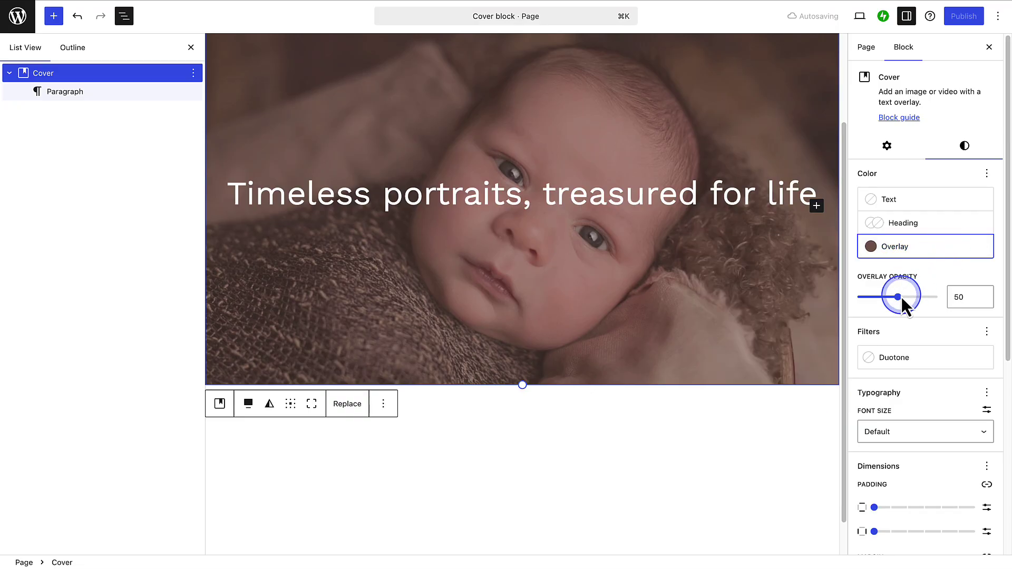
{"action": "left_click_drag", "start_coordinate": [899, 297], "coordinate": [906, 302]}
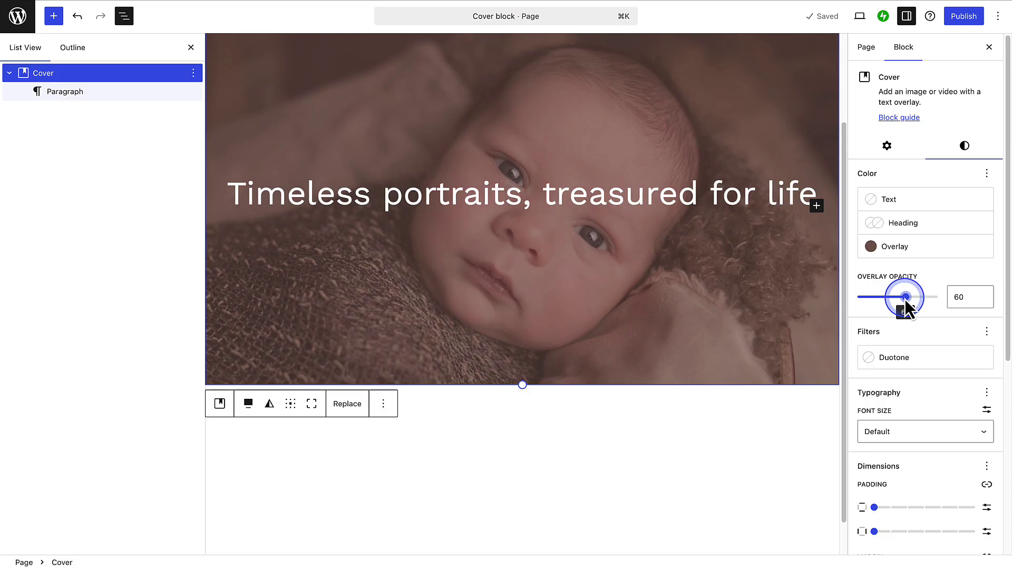
Step: View the Cover's duotone filter options and set its horizontal padding to 4
{"action": "left_click", "coordinate": [912, 355]}
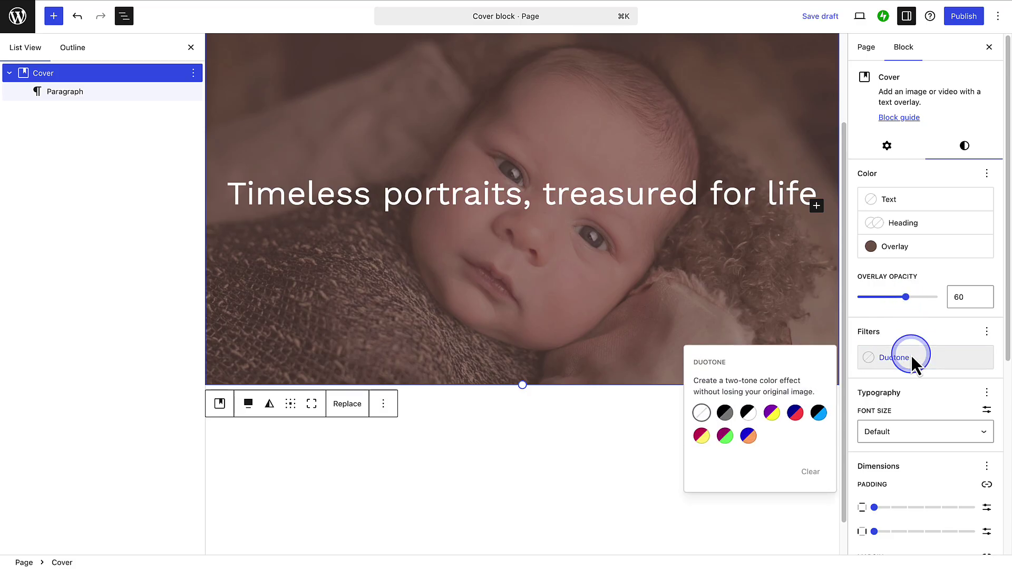
{"action": "left_click", "coordinate": [912, 355]}
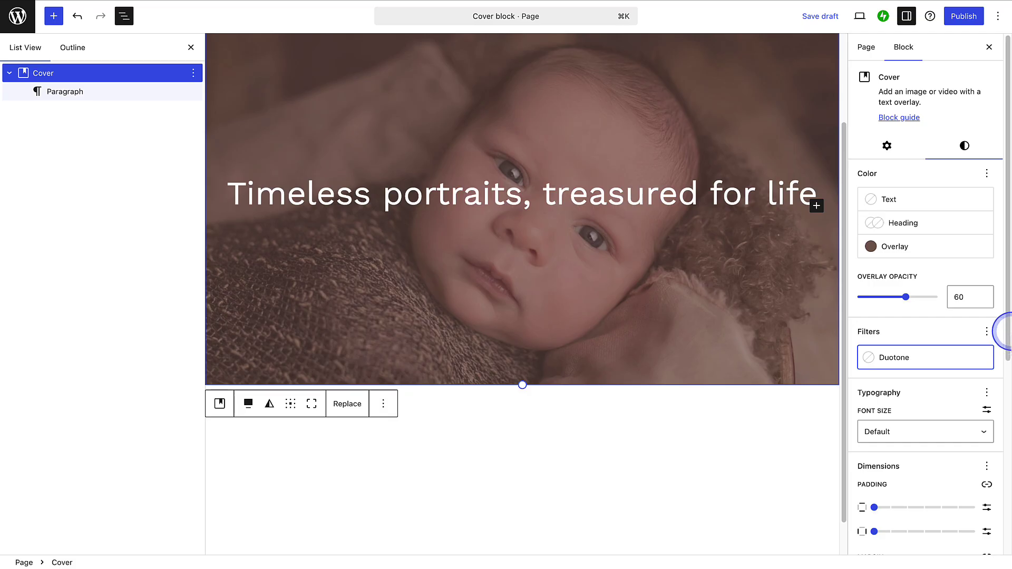
{"action": "left_click_drag", "start_coordinate": [1005, 331], "coordinate": [1005, 472]}
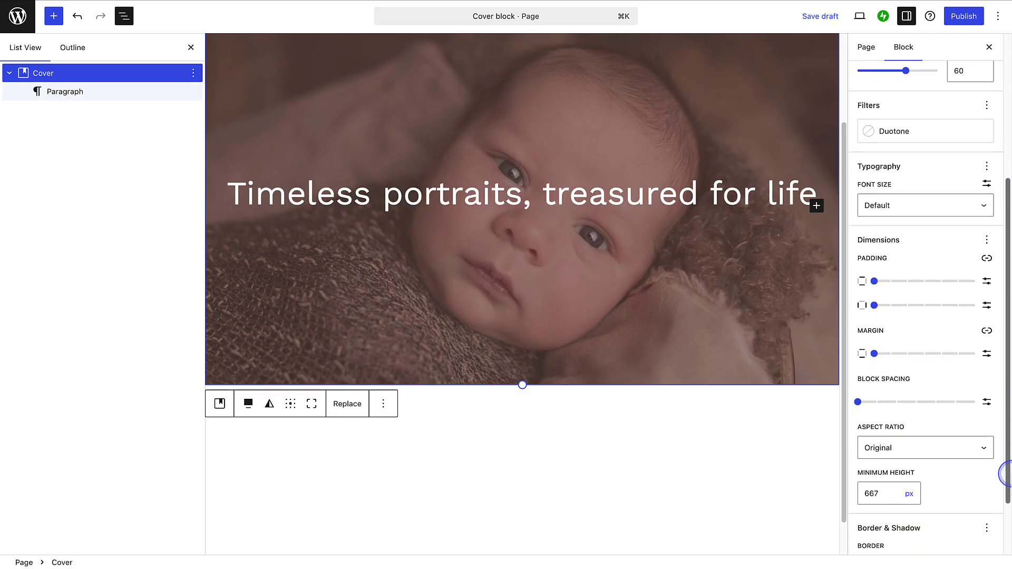
{"action": "left_click", "coordinate": [876, 306]}
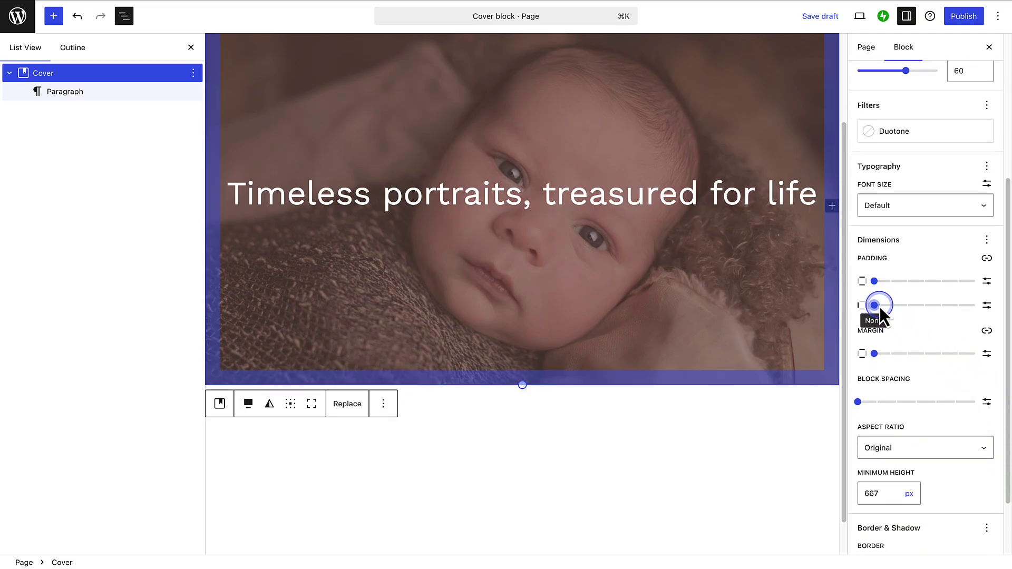
{"action": "left_click_drag", "start_coordinate": [881, 305], "coordinate": [940, 310]}
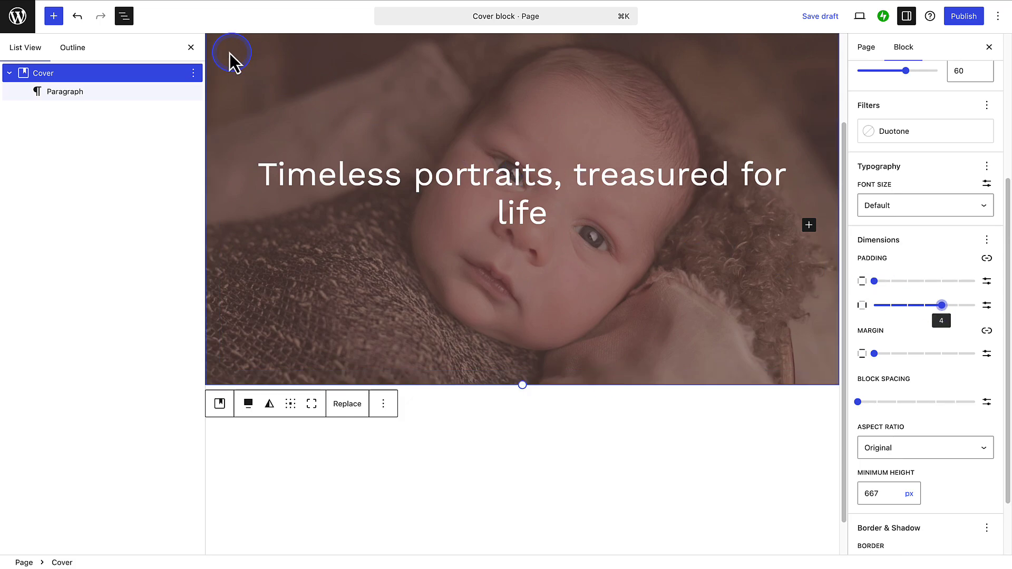
Step: Close the block list, switch the page preview to Mobile, and set the cover title's font size to Double Extra Large
{"action": "left_click", "coordinate": [190, 48]}
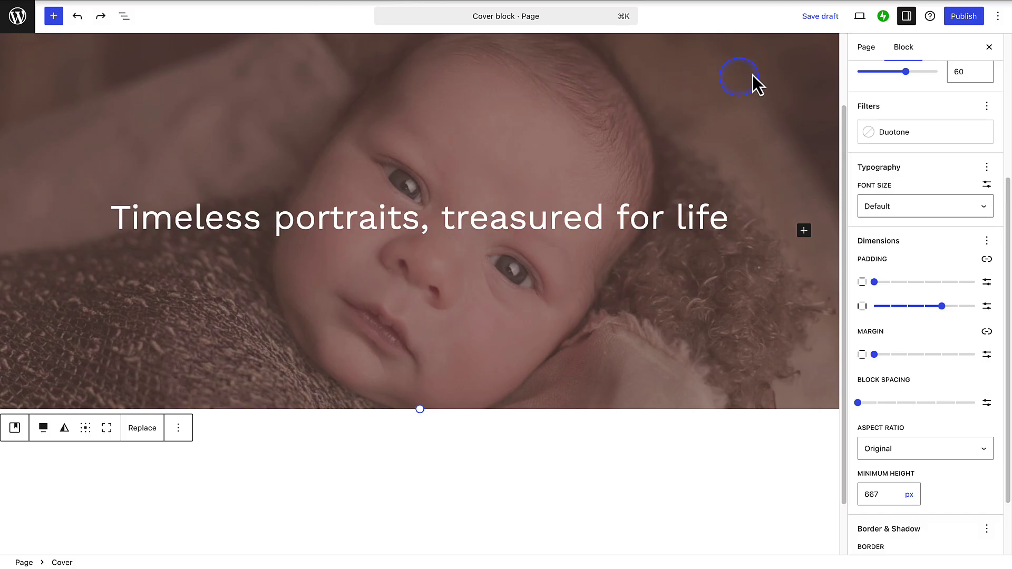
{"action": "left_click", "coordinate": [859, 16]}
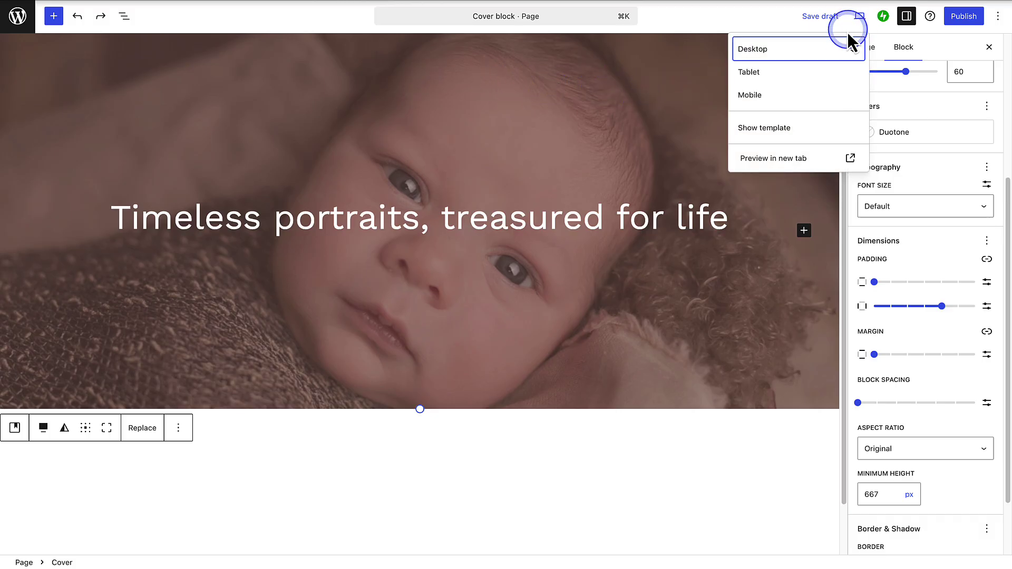
{"action": "left_click", "coordinate": [821, 93]}
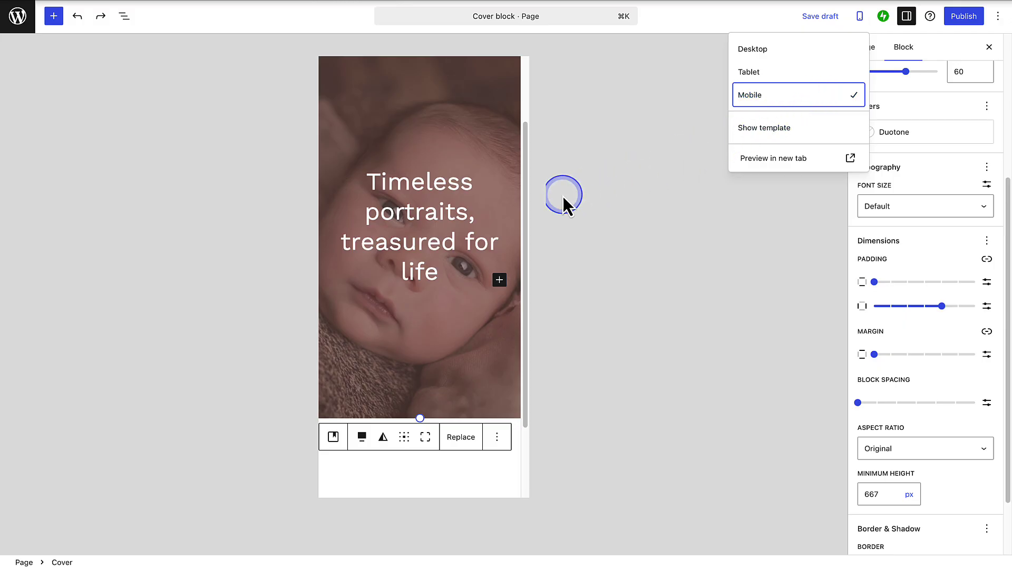
{"action": "left_click", "coordinate": [424, 219]}
{"action": "left_click", "coordinate": [924, 327]}
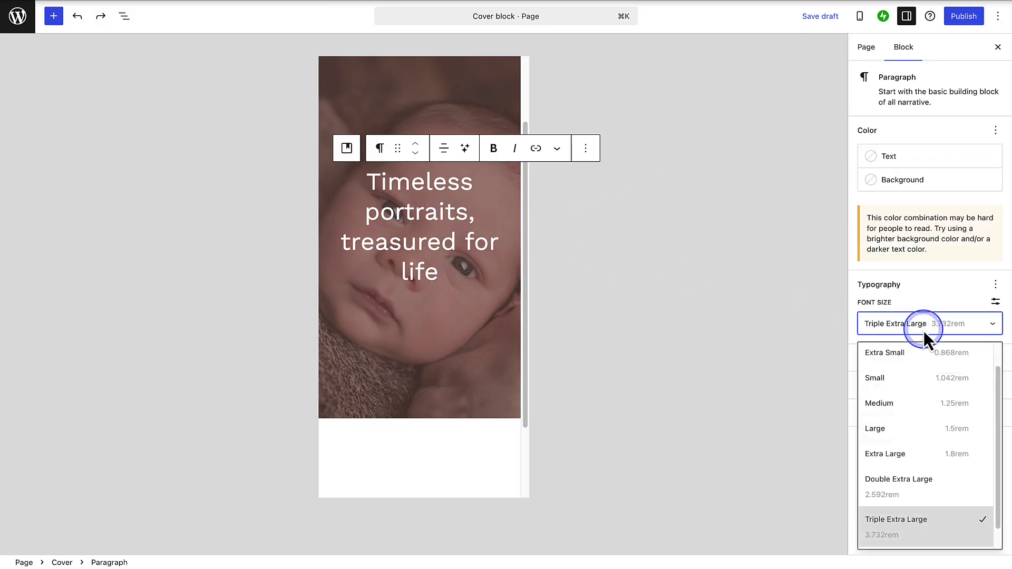
{"action": "left_click", "coordinate": [927, 481]}
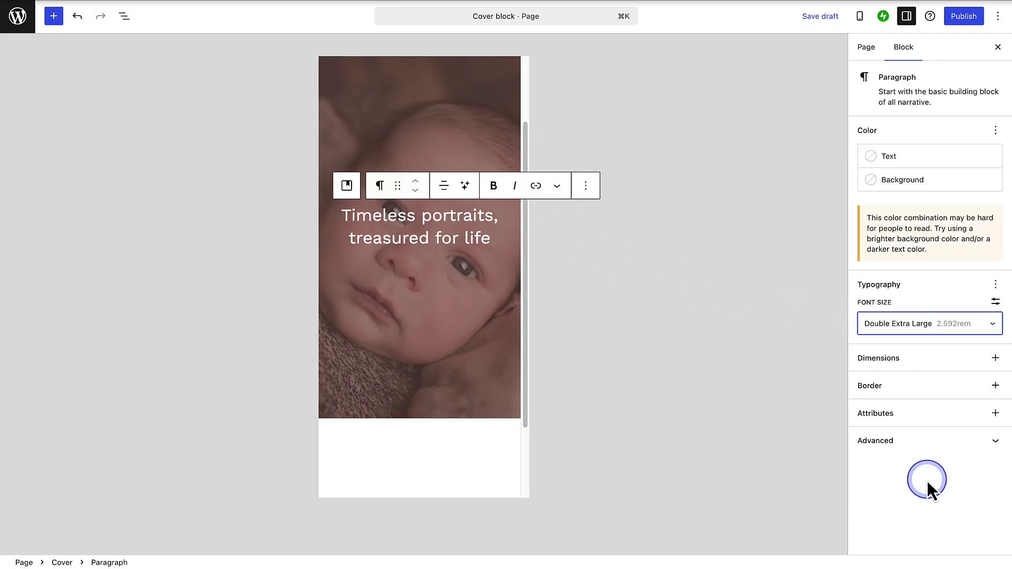